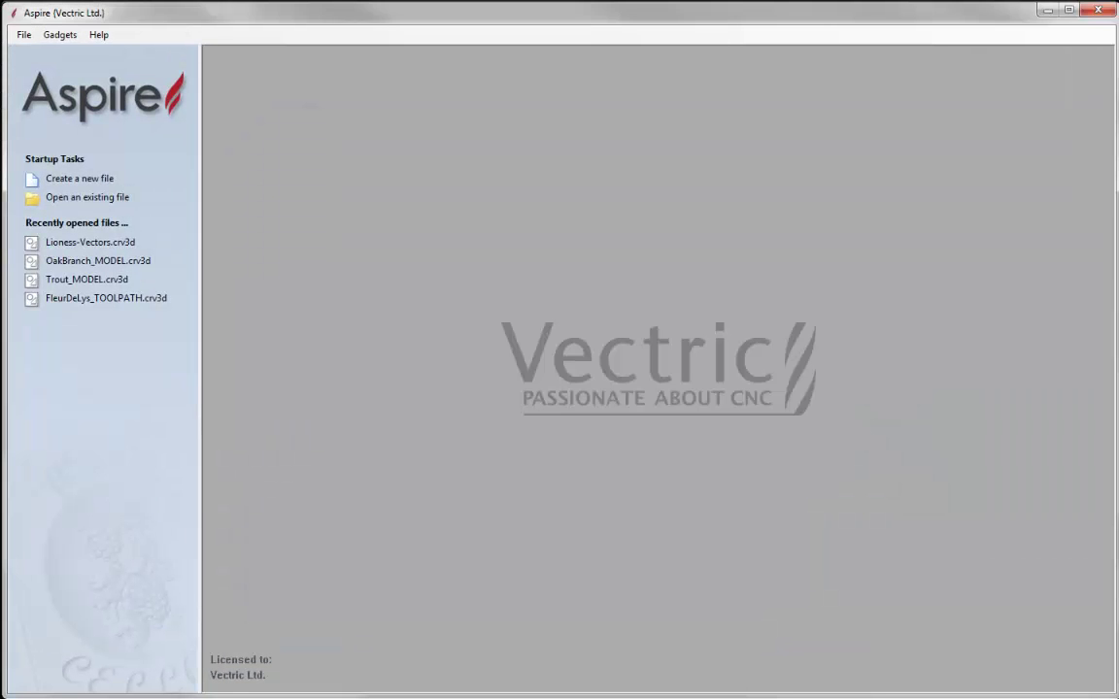
Step: Open the existing file Lioness-Vectors.crv3d from the Lioness_FILES folder
left_click(86, 197)
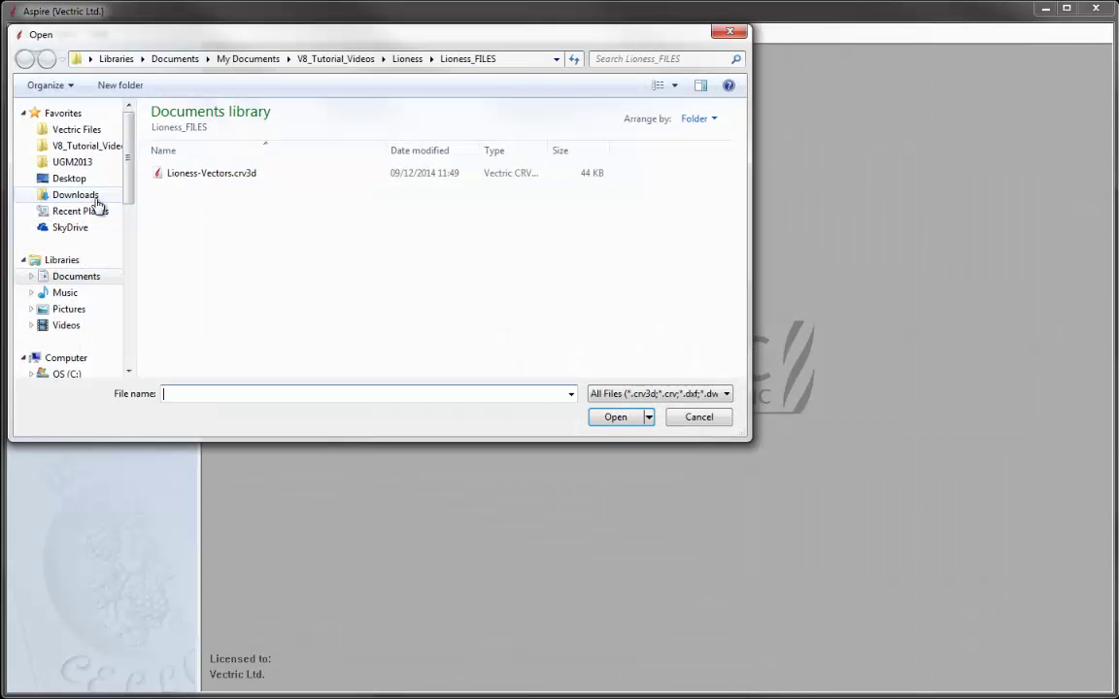
left_click(181, 172)
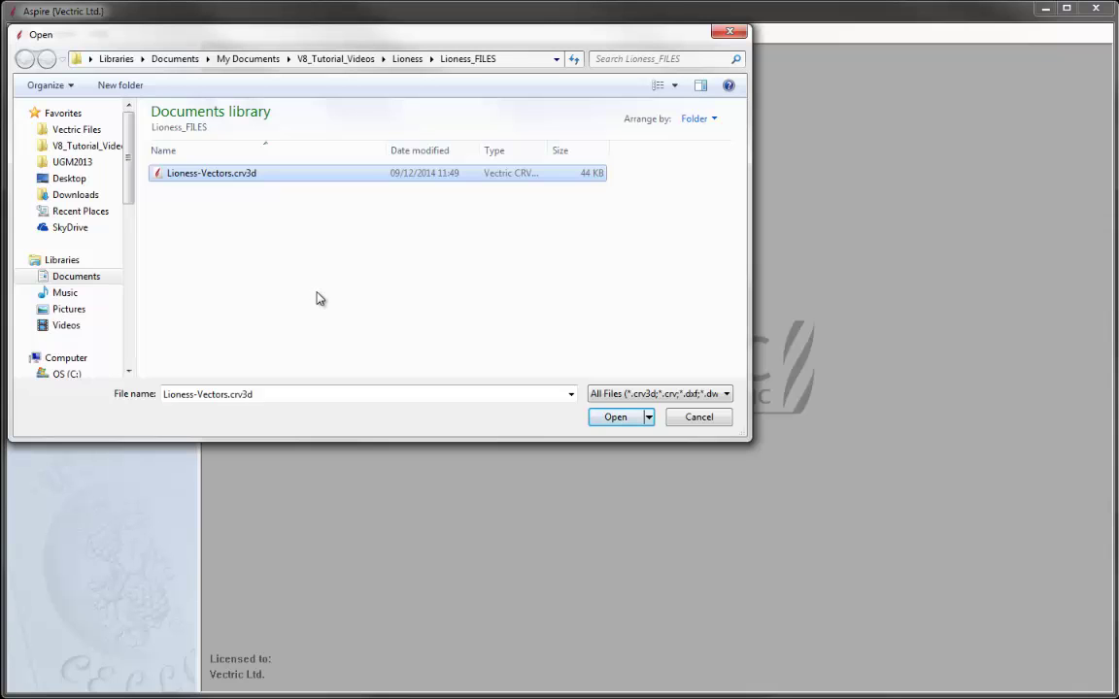
left_click(614, 418)
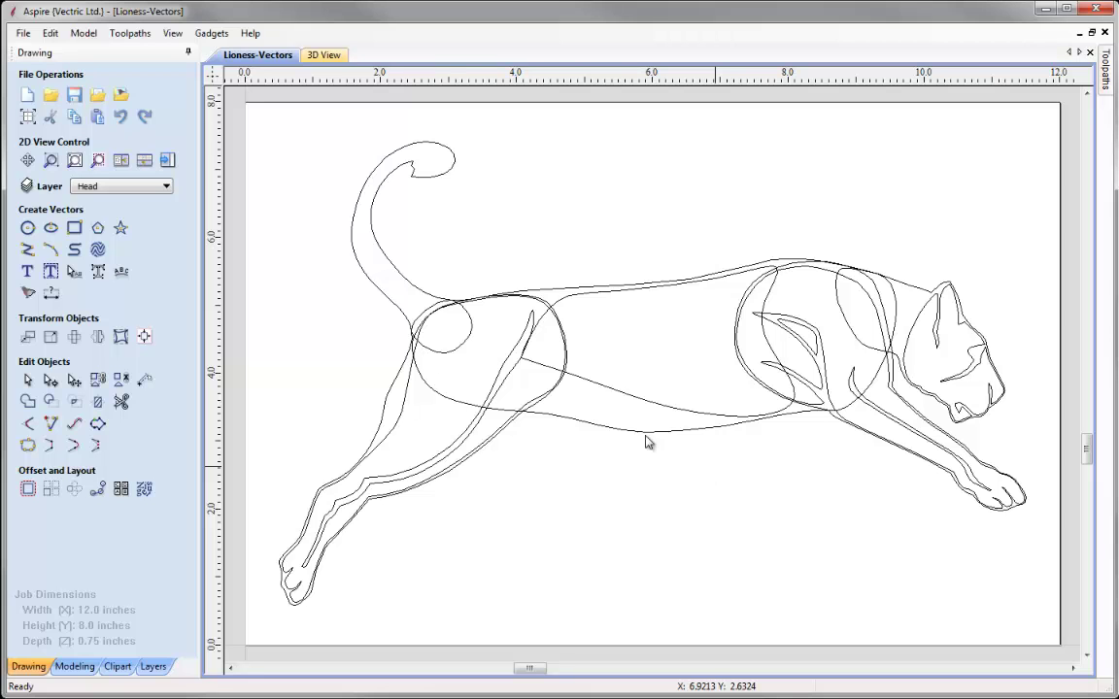
Step: Examine which lioness vectors sit on each layer by hiding the Head, Front Leg, Body and Back Leg layers and showing them again
left_click(167, 190)
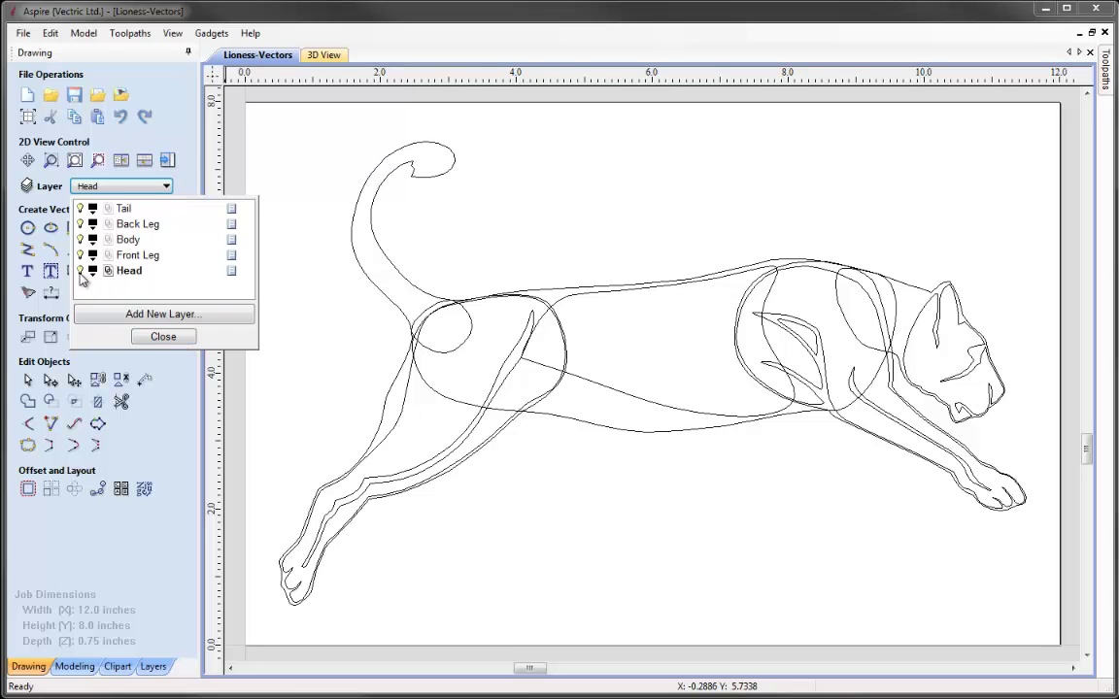
left_click(80, 271)
left_click(79, 224)
left_click(79, 240)
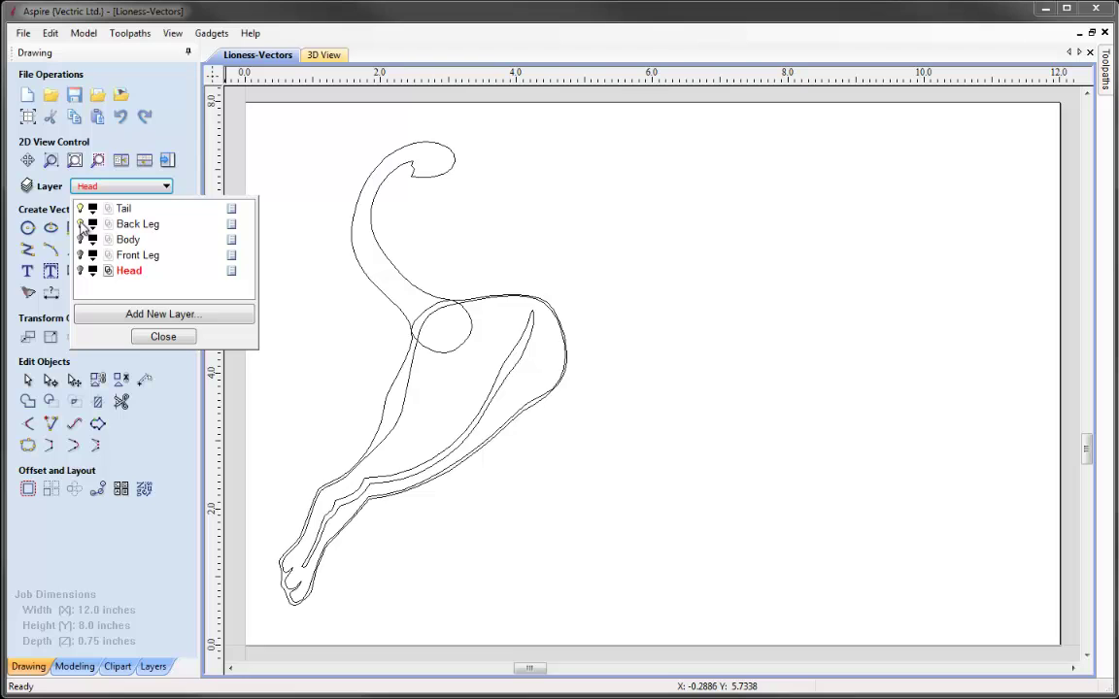
left_click(80, 256)
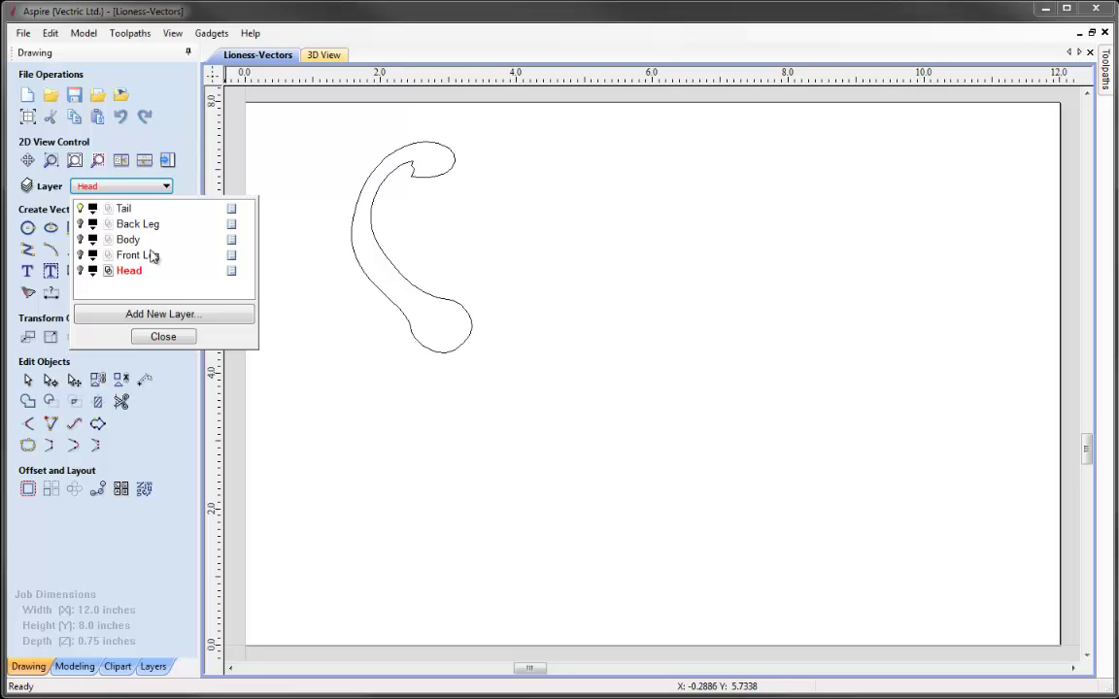
left_click(81, 224)
left_click(80, 240)
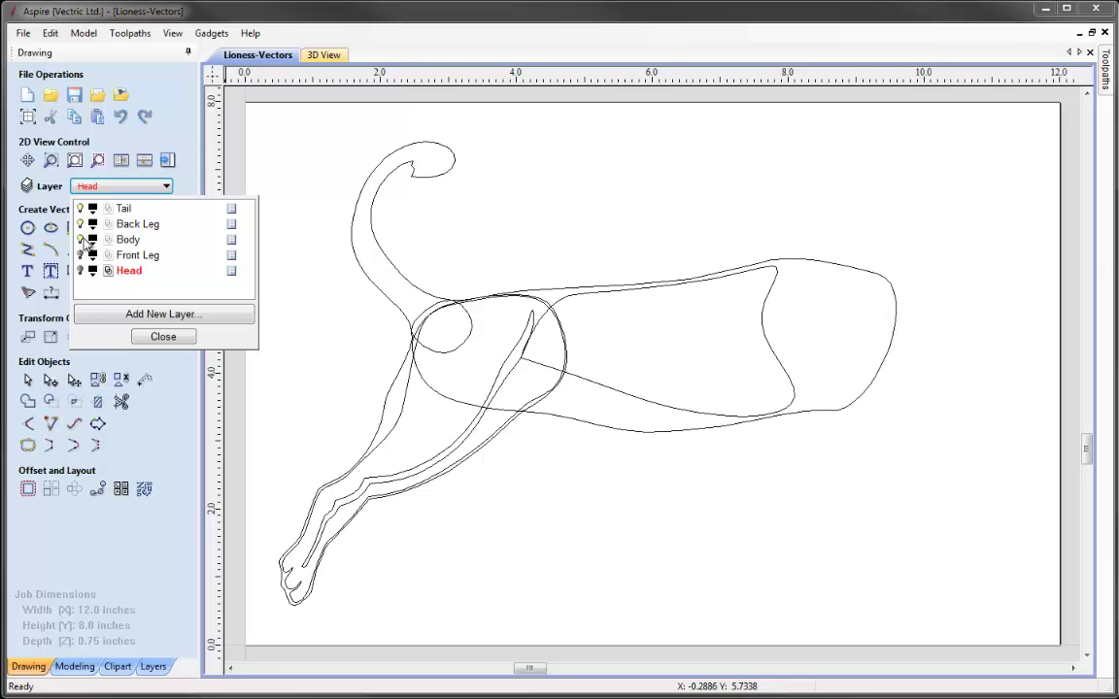
left_click(81, 255)
left_click(81, 271)
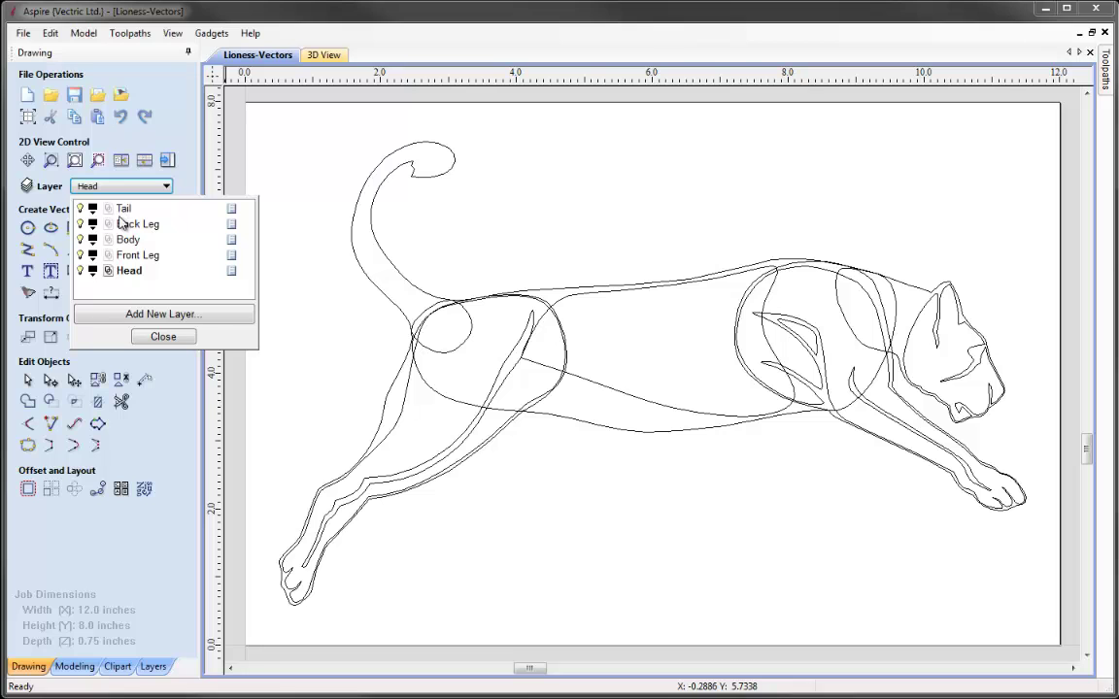
Step: Hide the Head, Front Leg, Body and Back Leg layers and make Tail the active layer
left_click(125, 276)
left_click(79, 270)
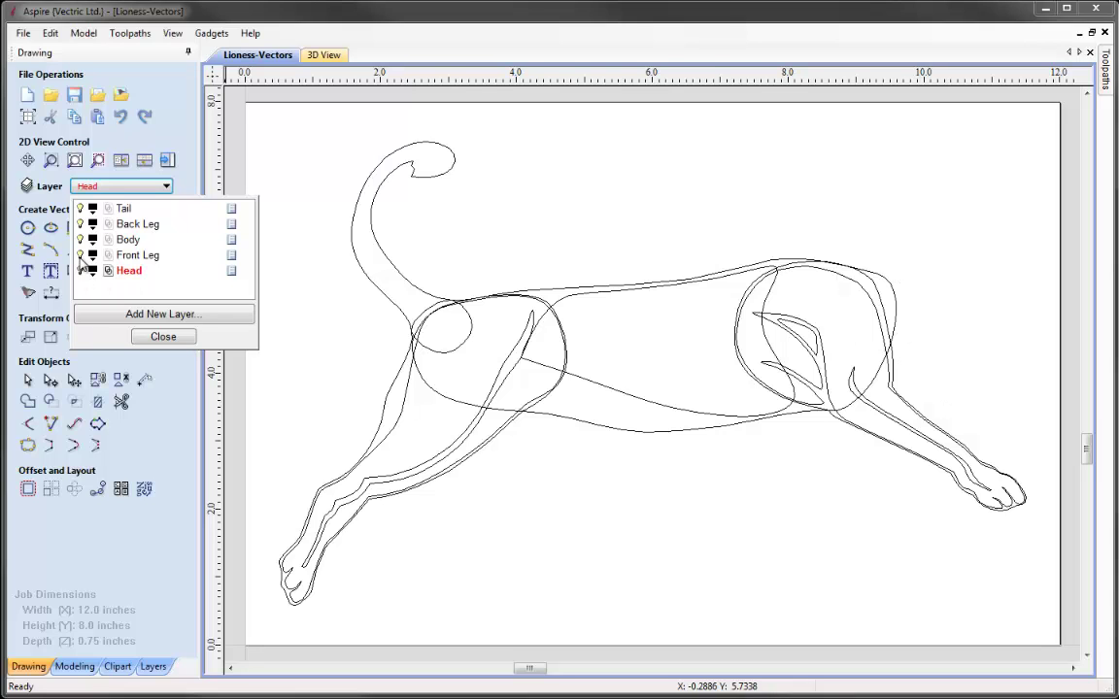
left_click(80, 254)
left_click(80, 239)
left_click(80, 224)
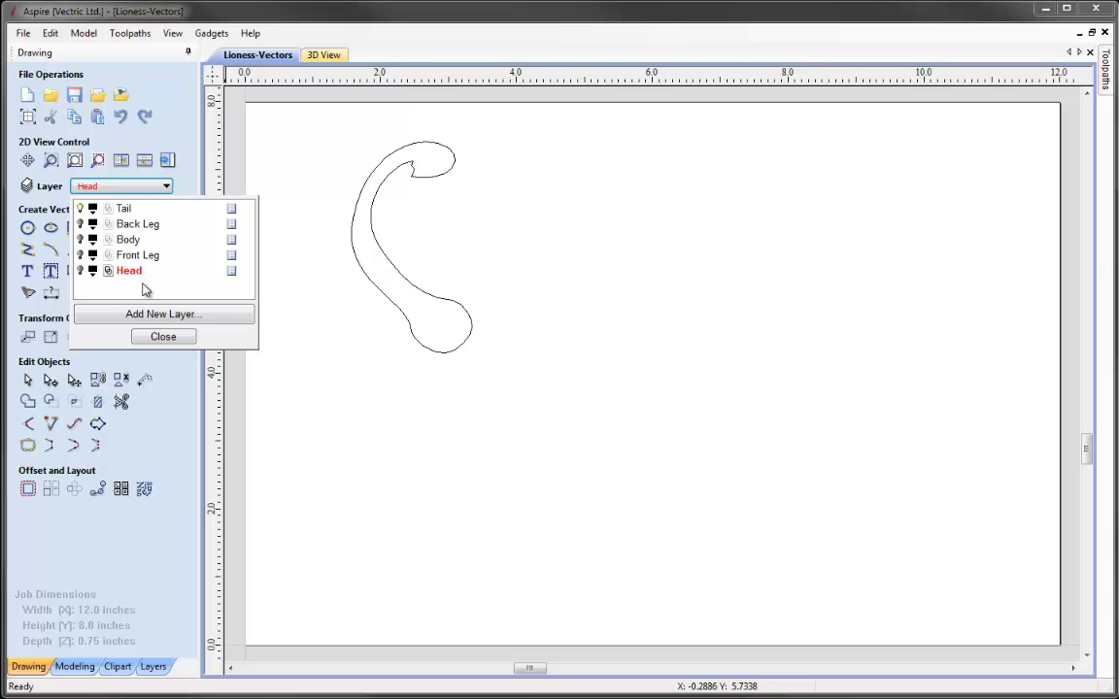
left_click(131, 211)
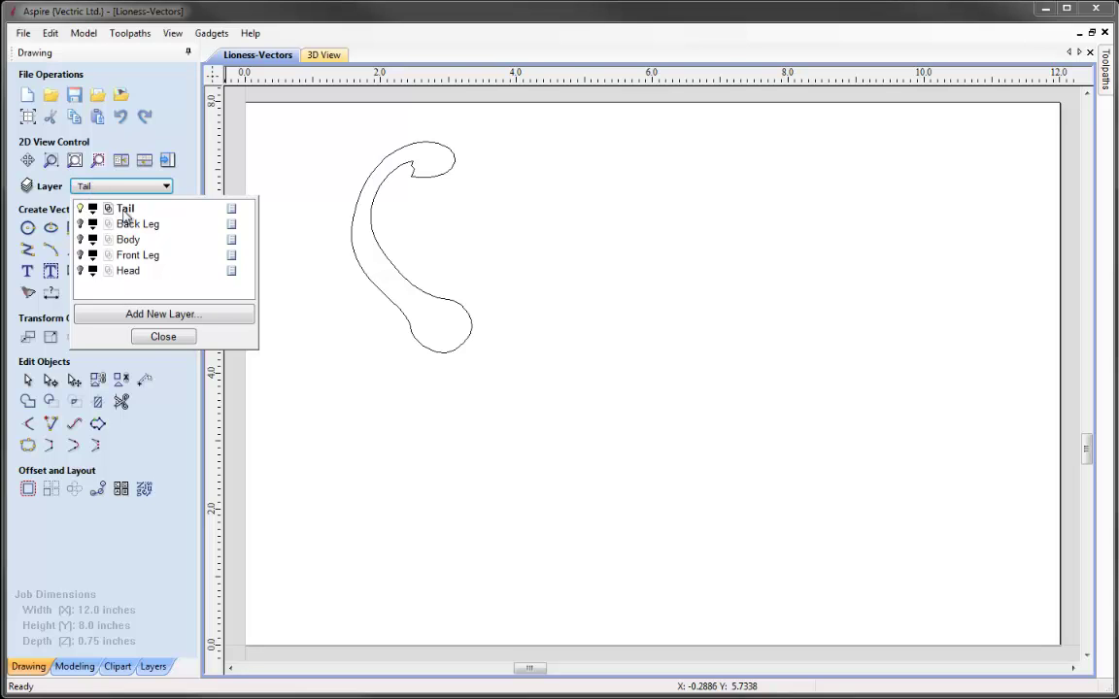
left_click(162, 337)
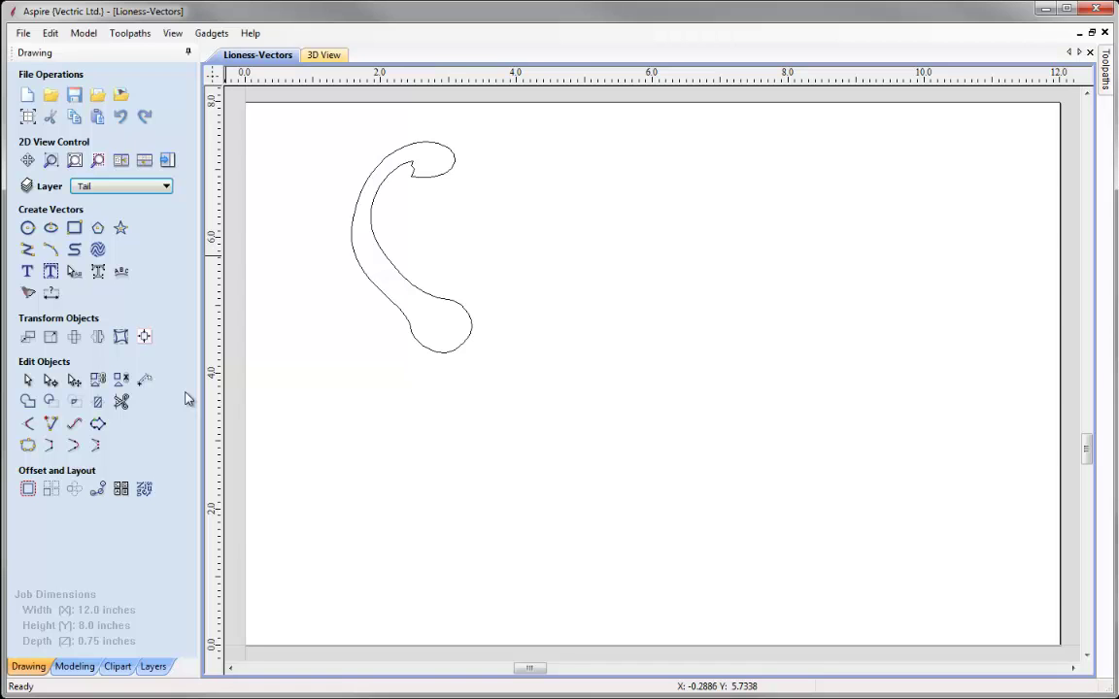
Step: Rename Level 1 in the modeling component tree as Tail
left_click(74, 666)
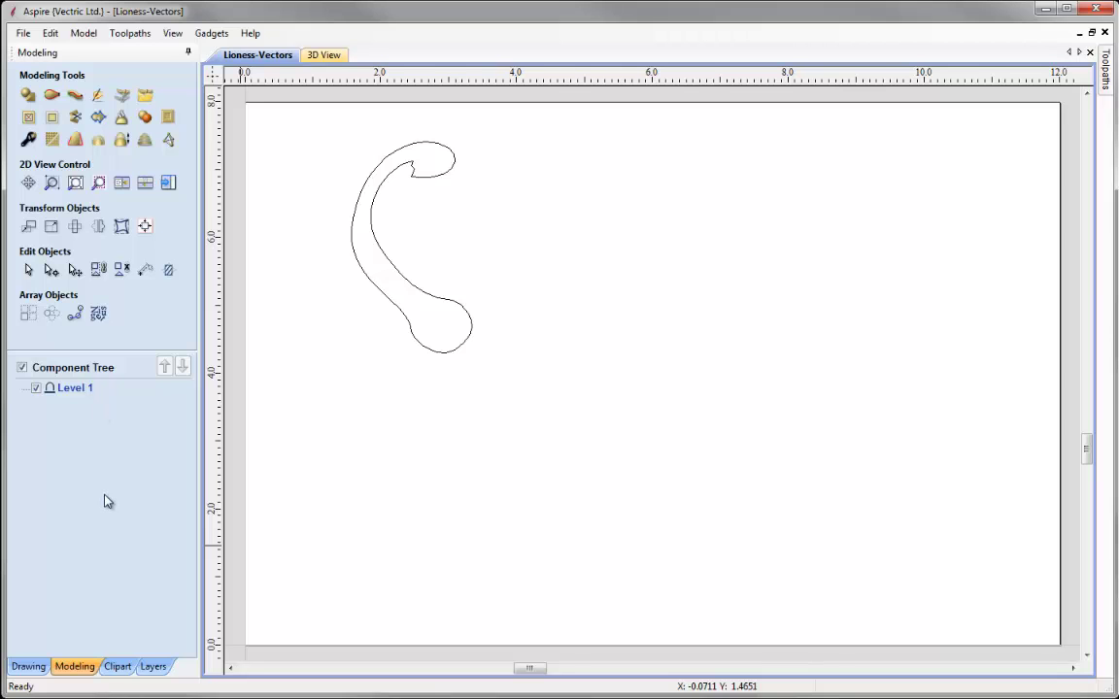
right_click(69, 392)
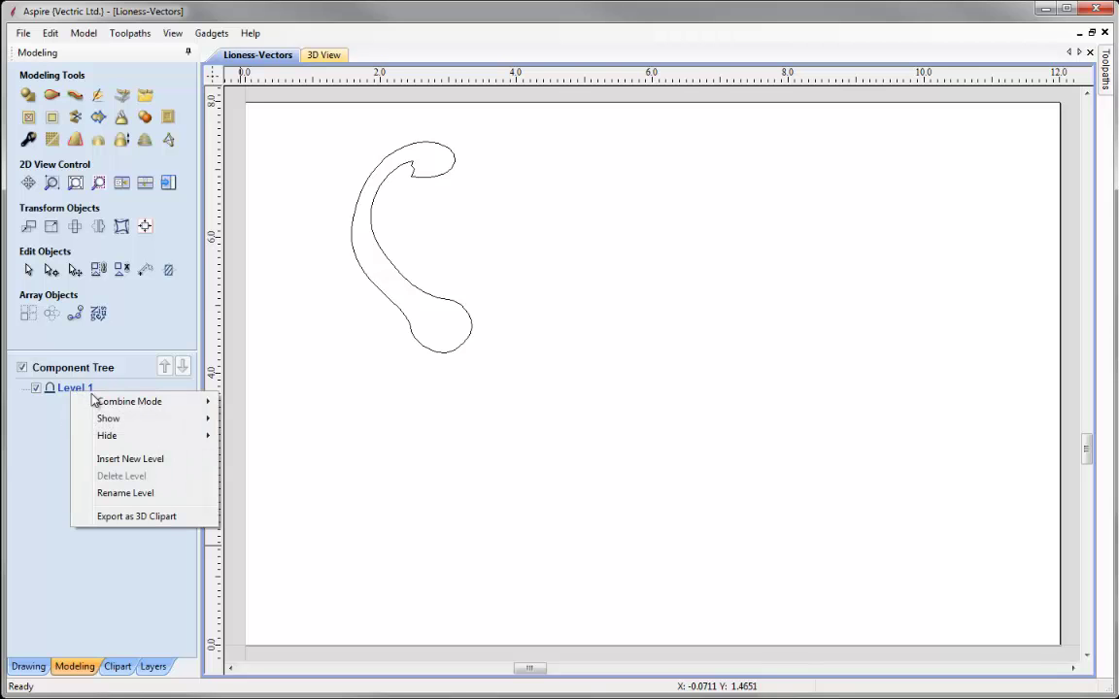
left_click(108, 494)
type("Tail")
key("Return")
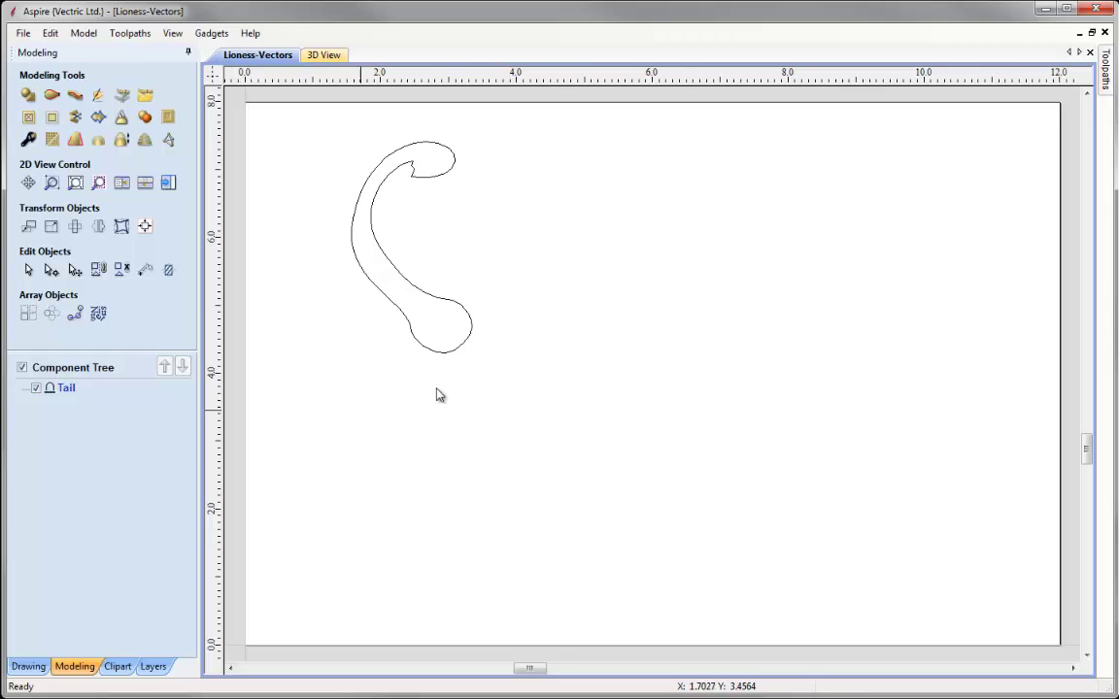
Step: With the 2D and 3D views tiled, create a rounded shape from the tail vector with a profile angle of 81 degrees
left_click(121, 186)
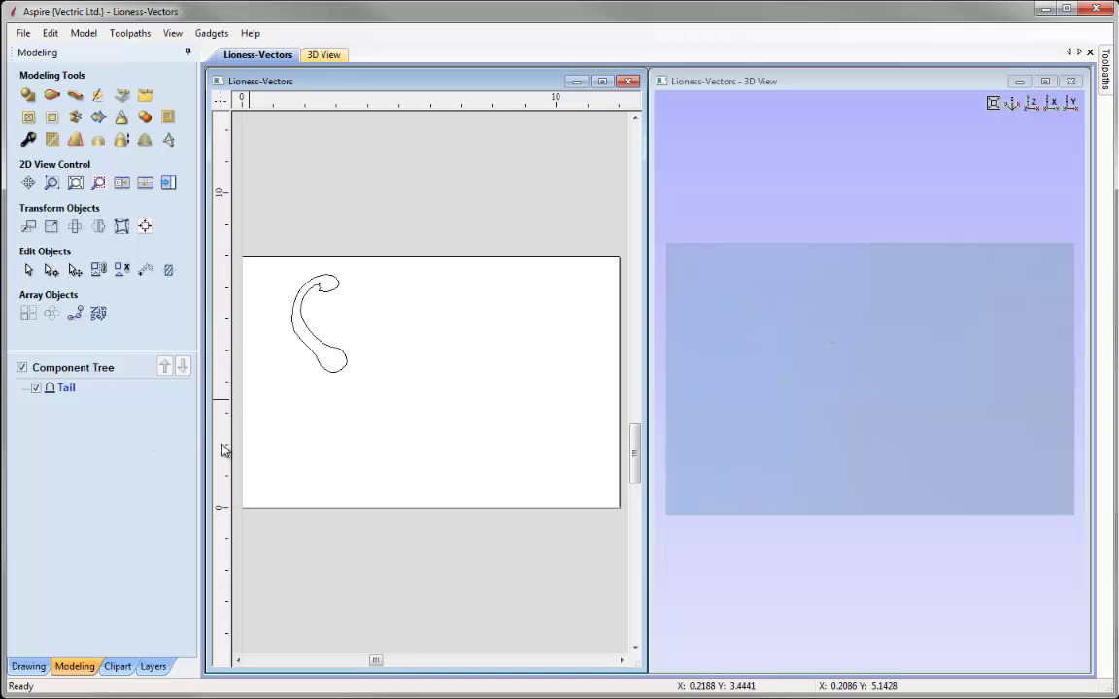
left_click(296, 340)
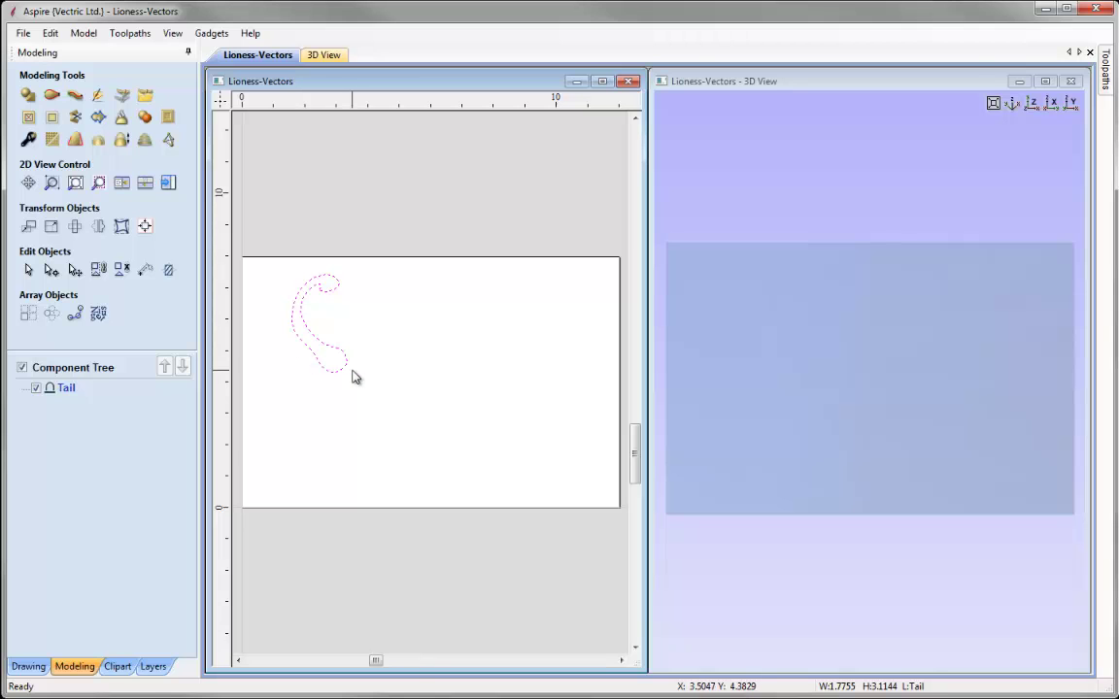
left_click(28, 97)
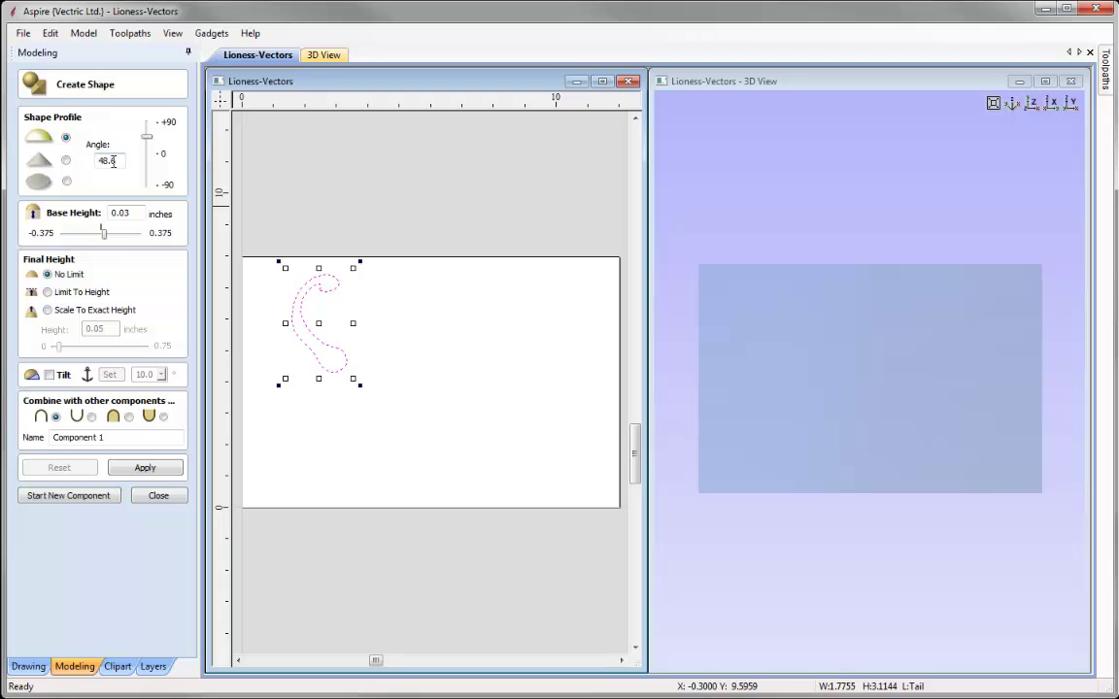
left_click_drag(146, 137, 147, 133)
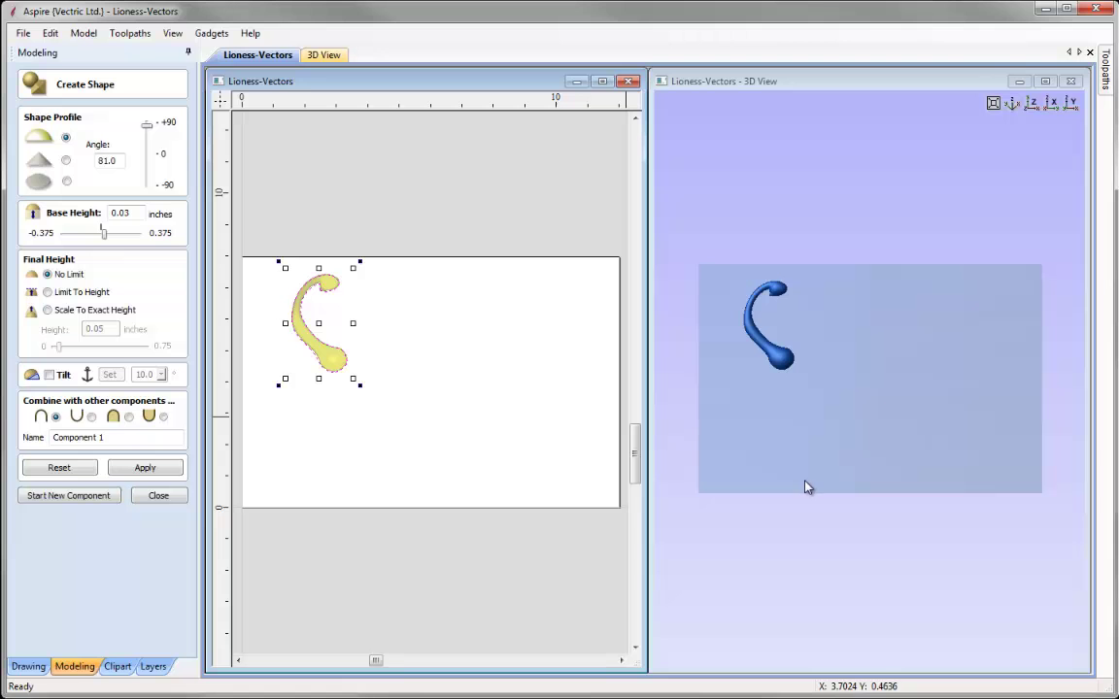
left_click_drag(869, 457, 931, 395)
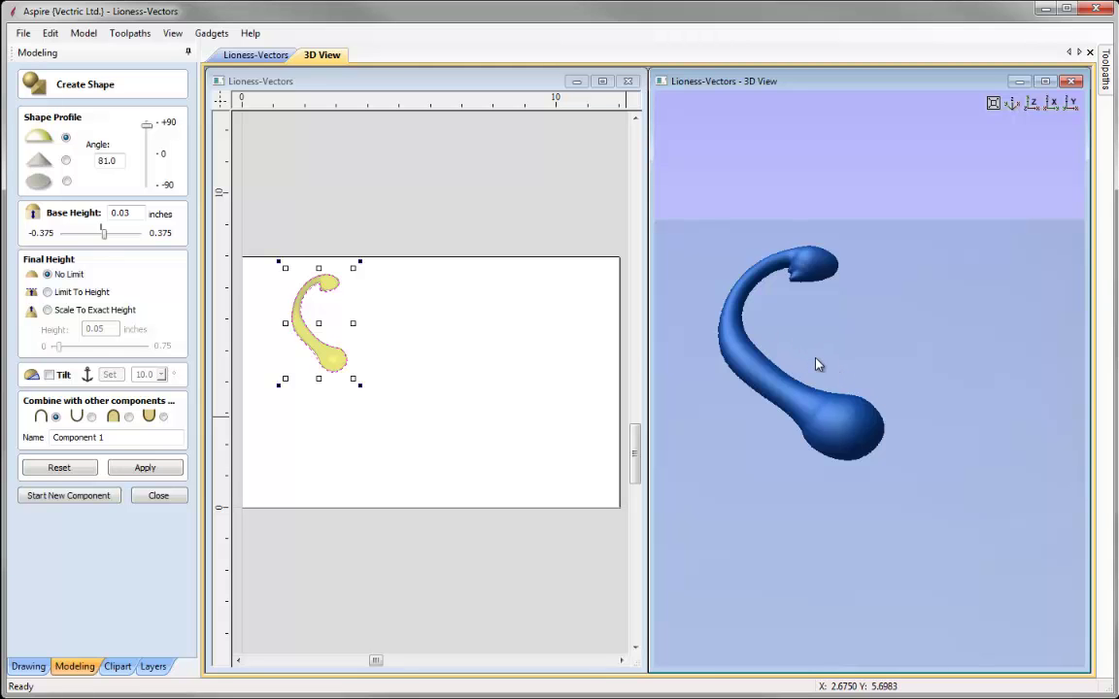
Step: Set the tail shape's base height to 0 and scale it to an exact height of 0.2 inches
left_click(121, 212)
type("0")
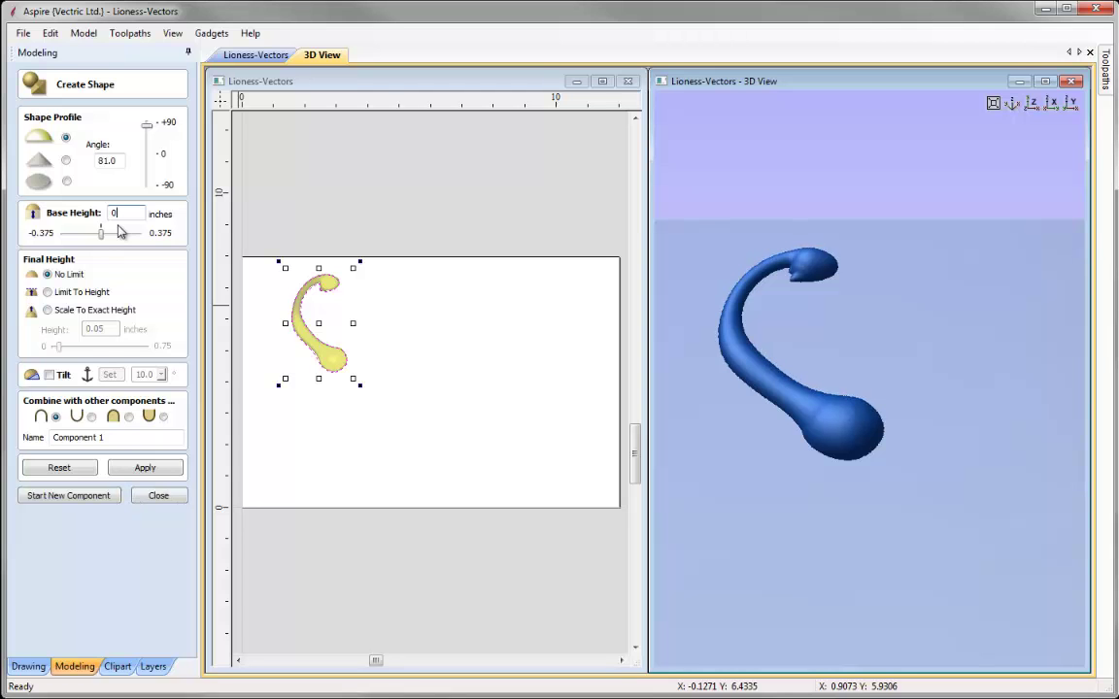
left_click(46, 311)
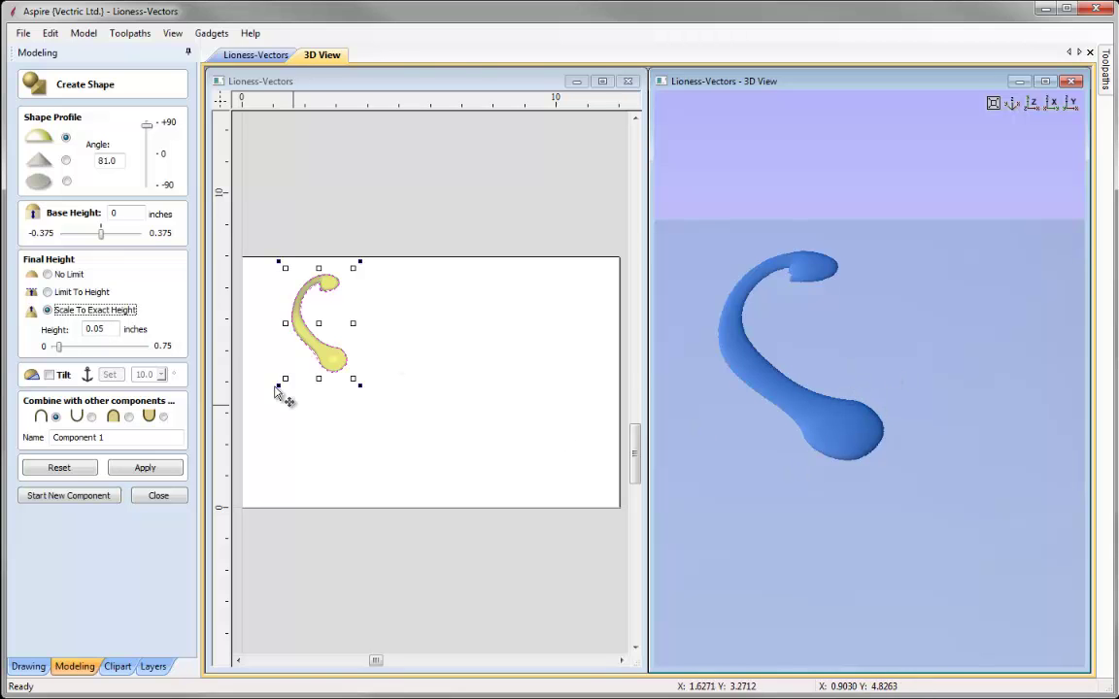
left_click_drag(105, 328, 68, 328)
type("0.2")
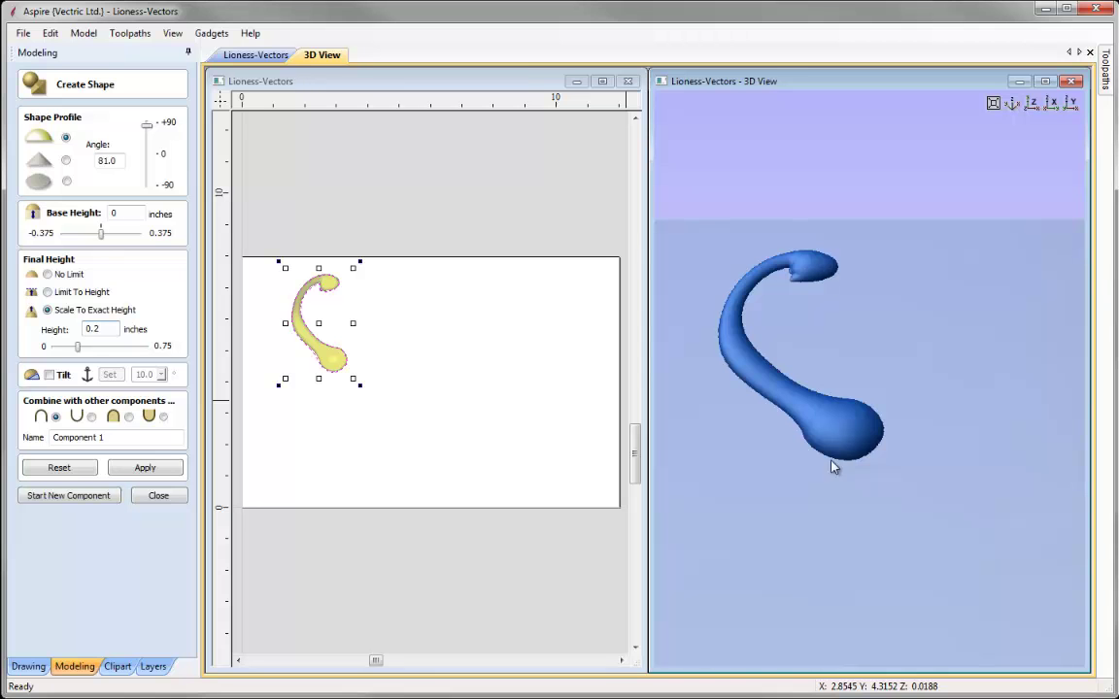
Step: Name the tail shape component Tail, apply it and finish the Create Shape command
left_click_drag(111, 442, 50, 443)
type("T")
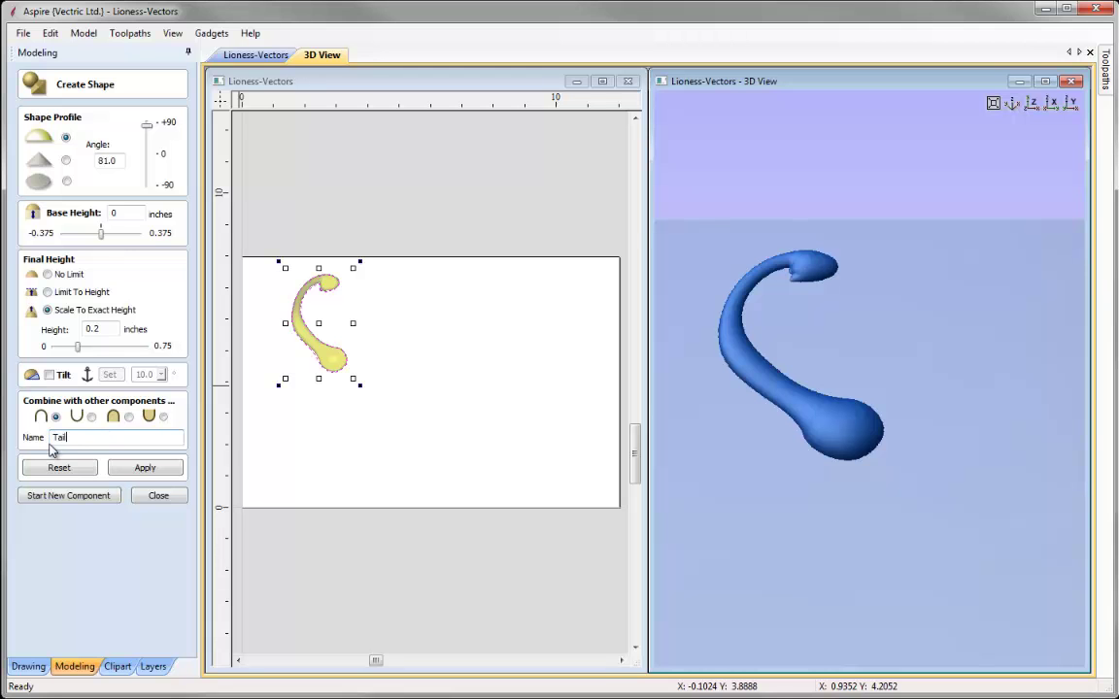
type("ail")
left_click(145, 467)
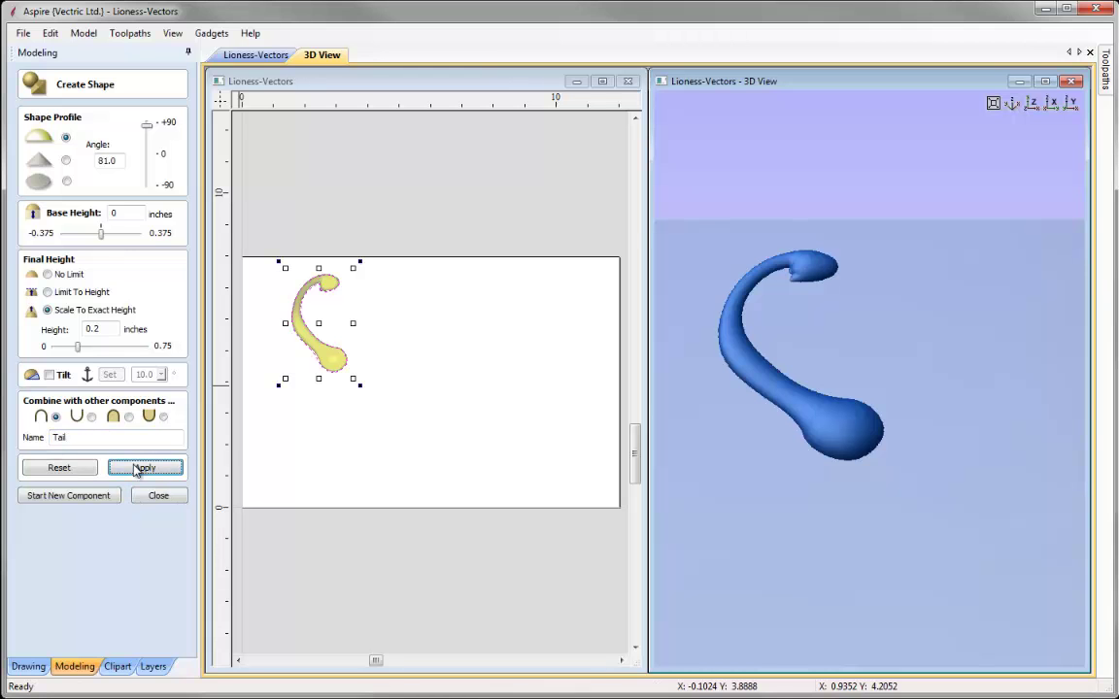
left_click(155, 496)
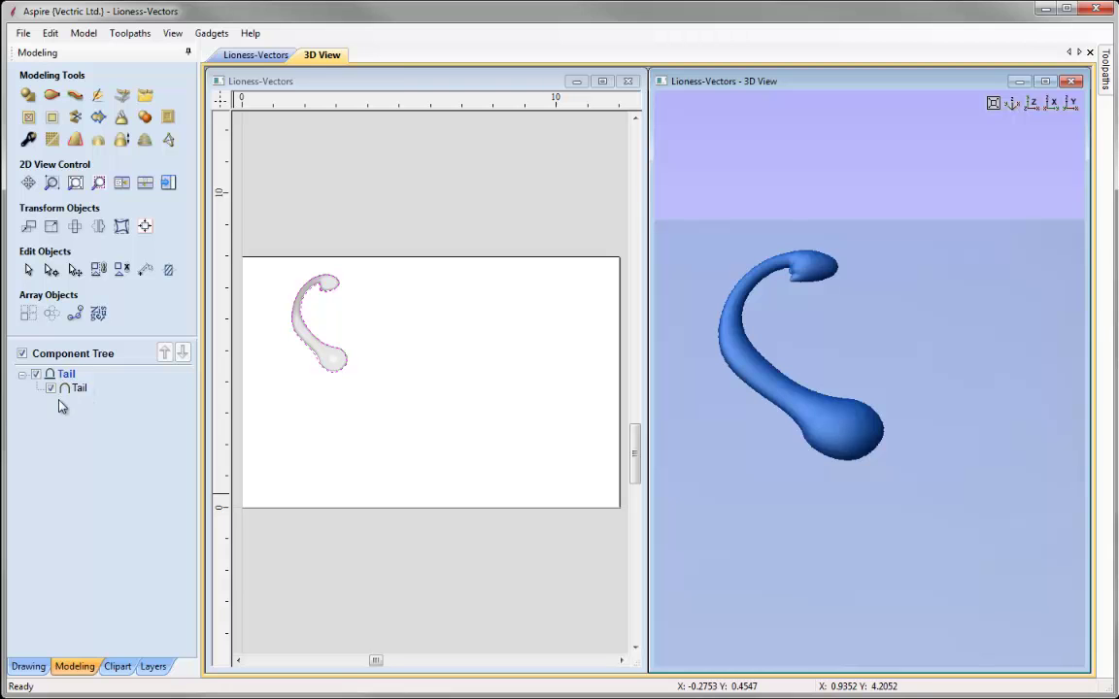
Step: Hide the Tail layer, show the Back Leg layer and make Back Leg the active layer
mouse_move(78, 400)
left_click(1012, 104)
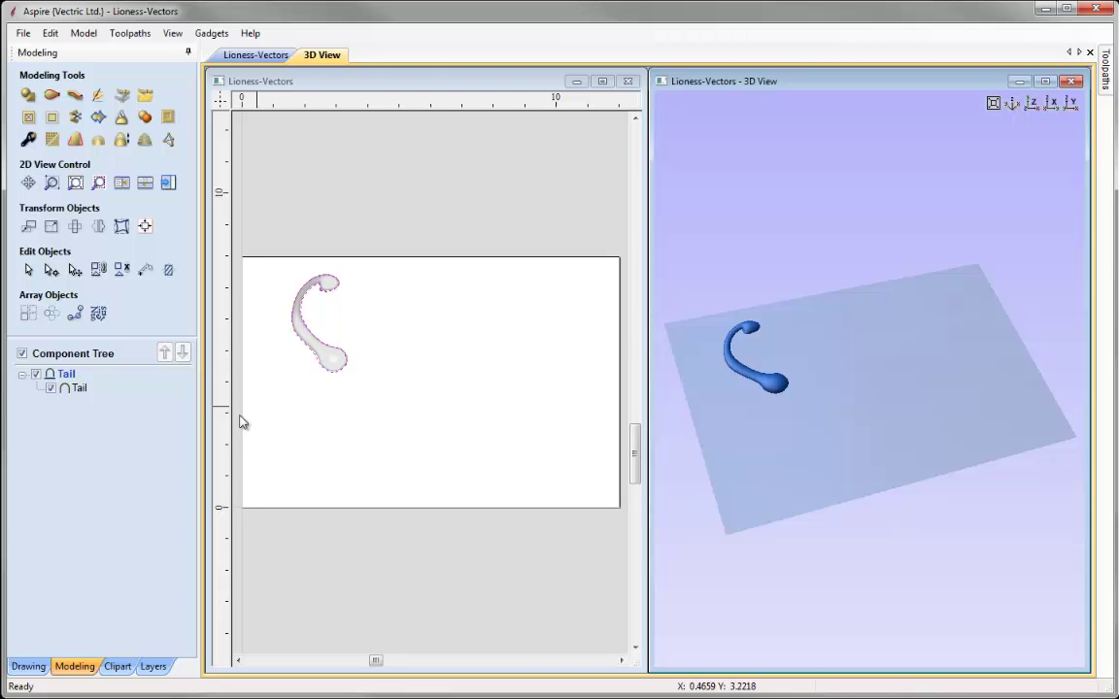
left_click(153, 667)
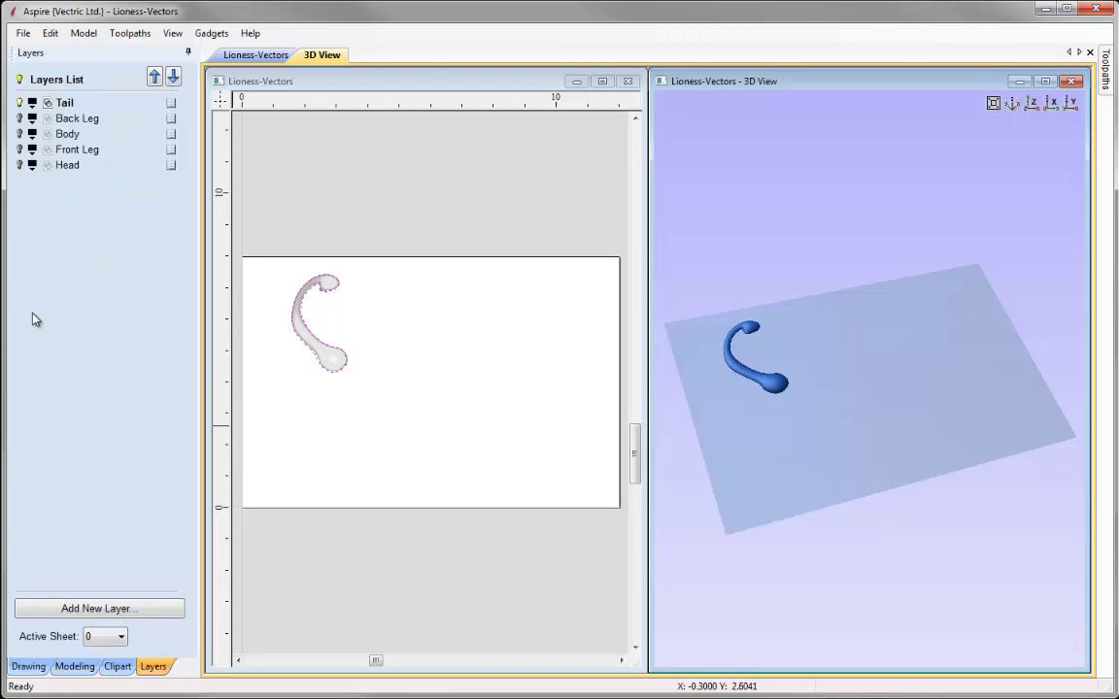
left_click(20, 103)
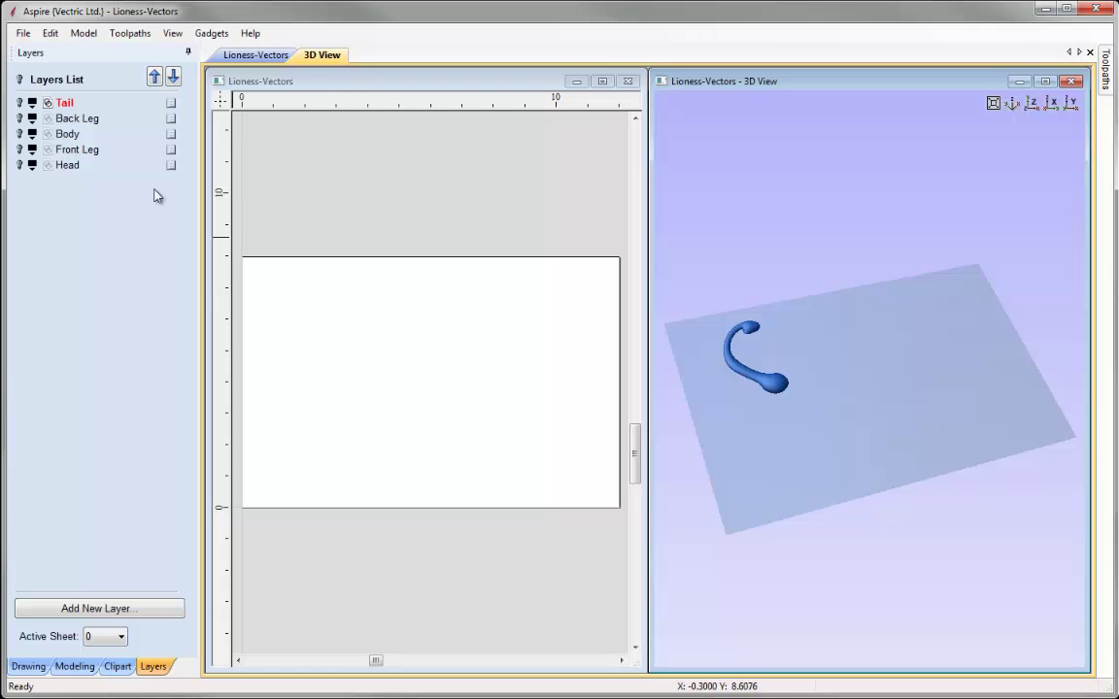
left_click(18, 117)
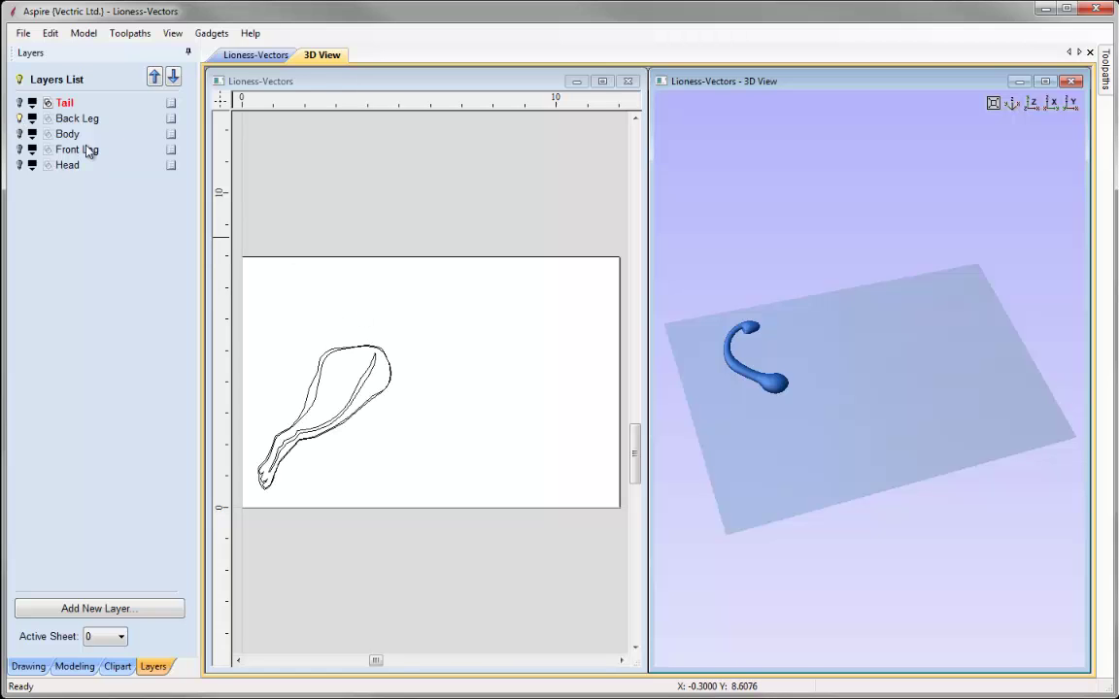
left_click(77, 118)
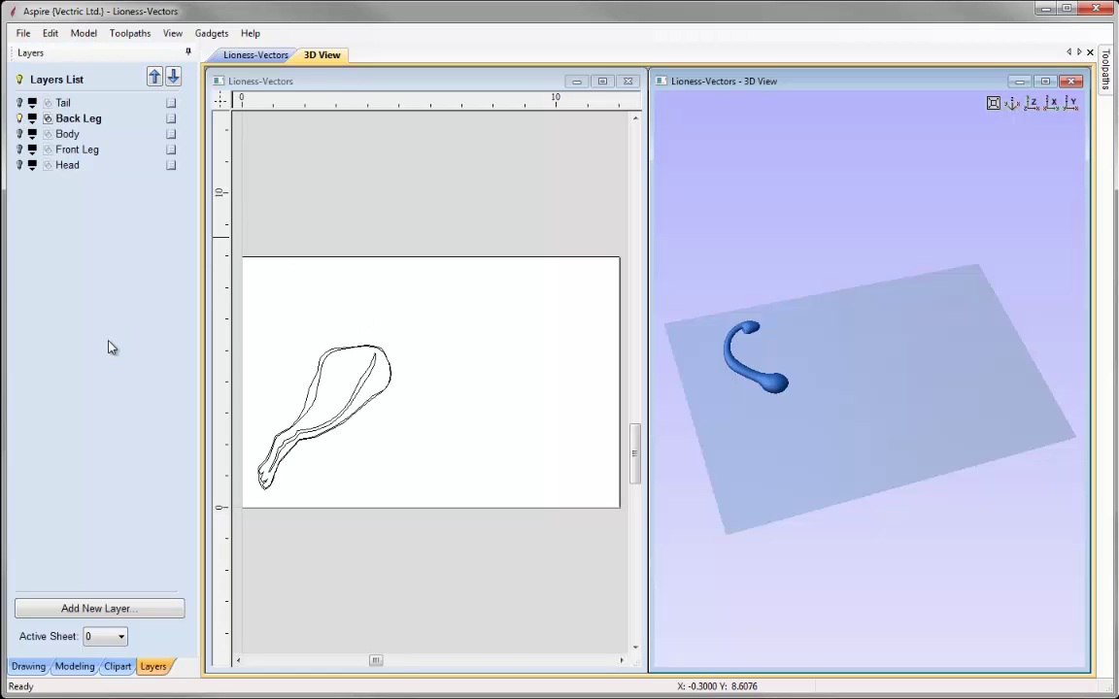
Step: Insert a new component level above the Tail level and rename it Back Leg
left_click(75, 666)
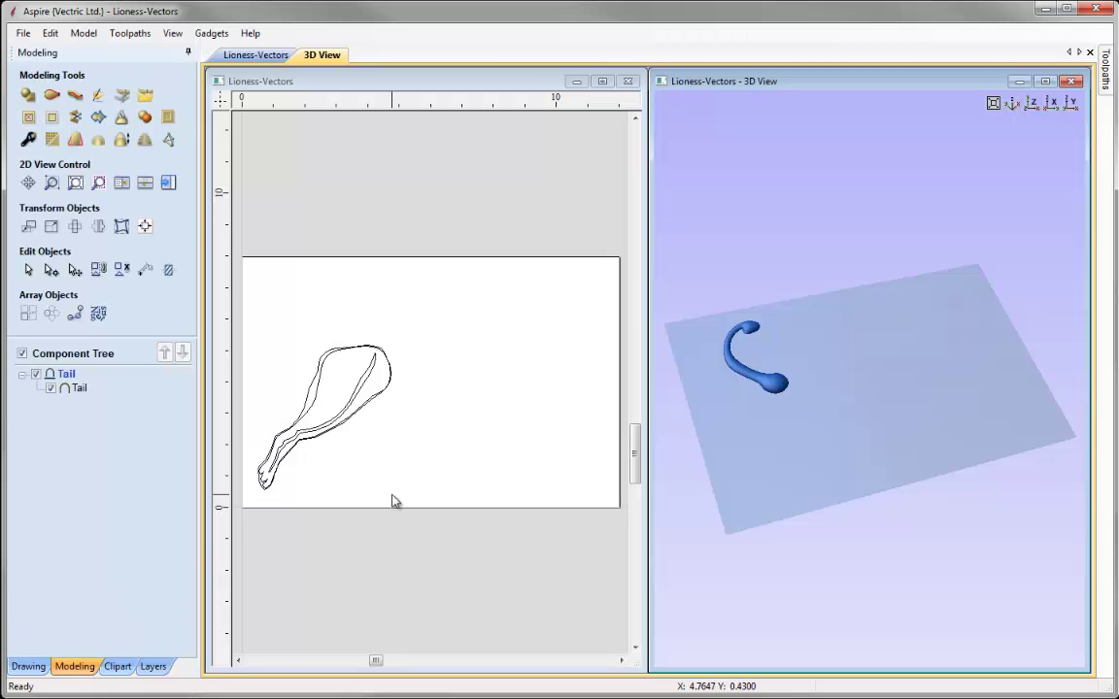
right_click(65, 378)
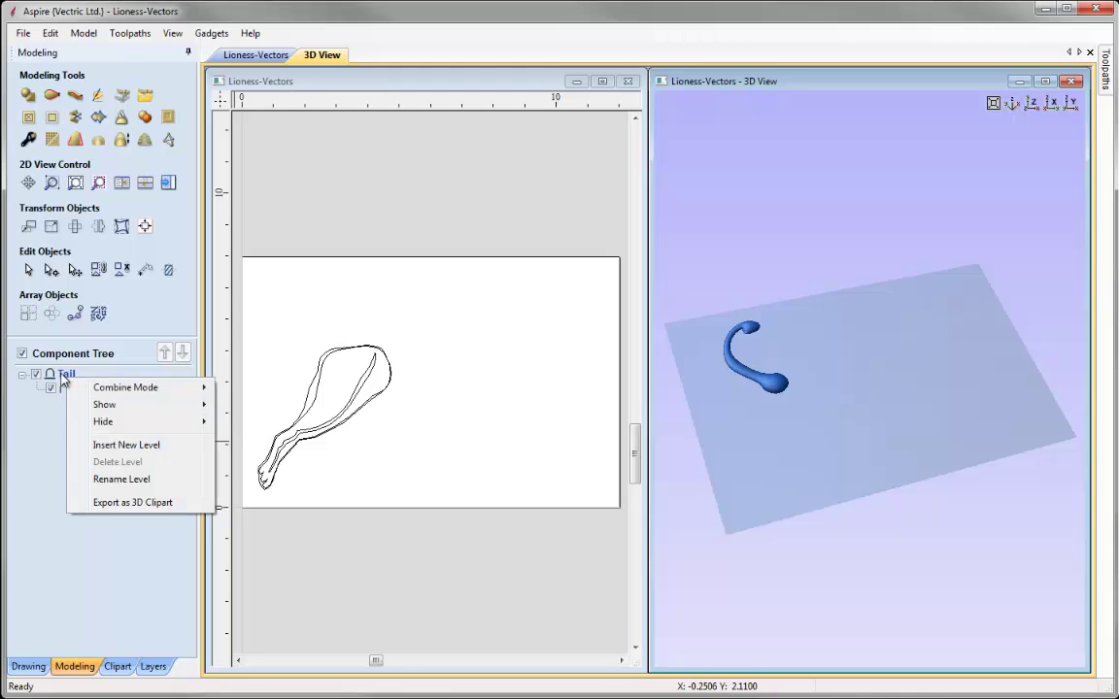
left_click(121, 445)
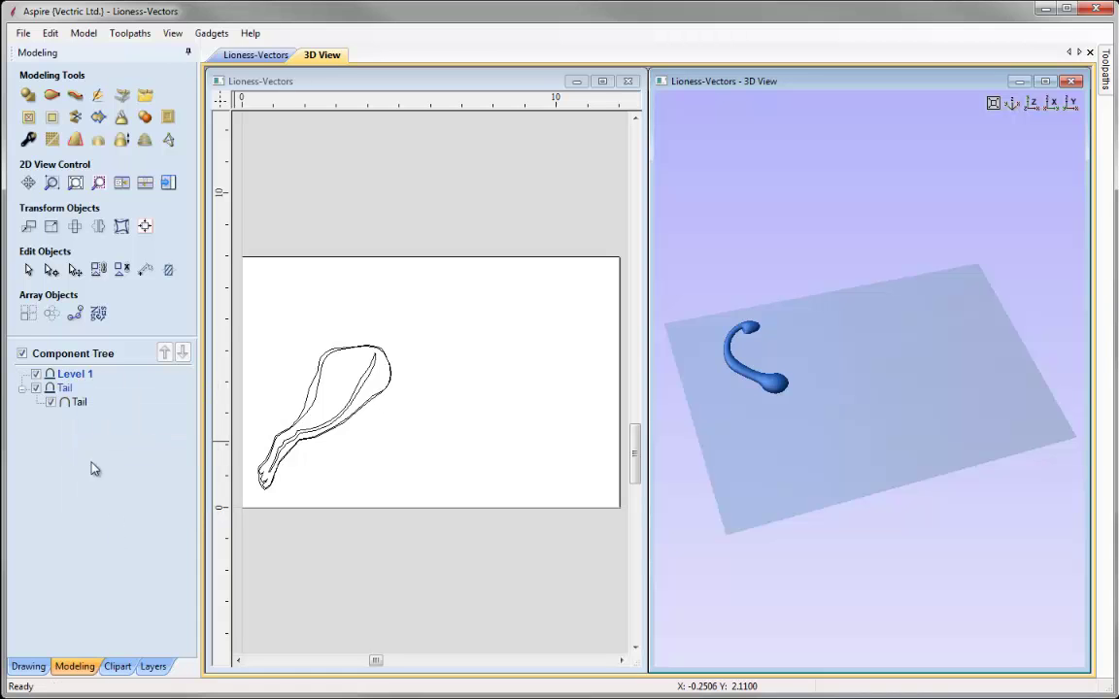
right_click(77, 375)
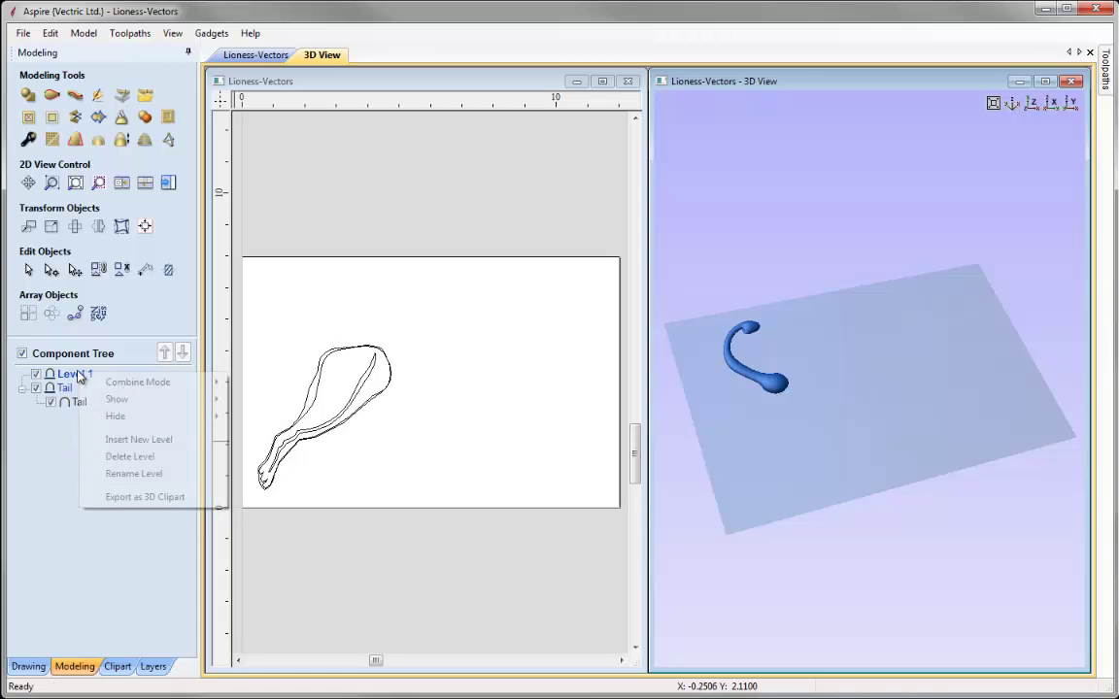
left_click(128, 474)
type("Back LEg")
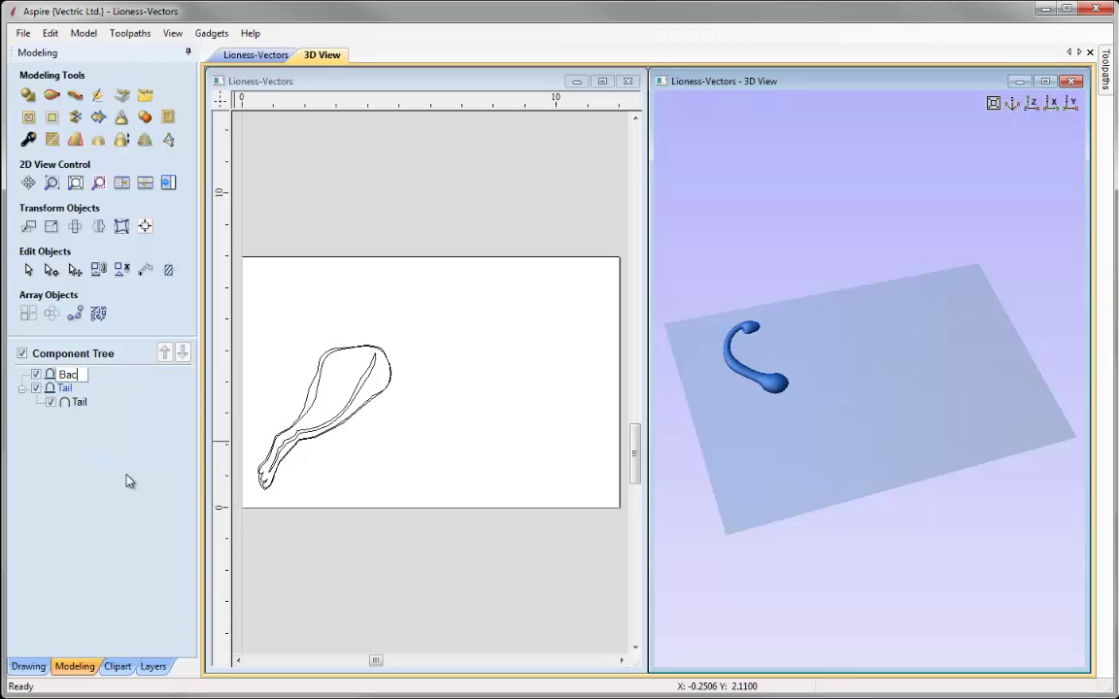
key("BackSpace")
key("BackSpace")
type("eg")
key("Return")
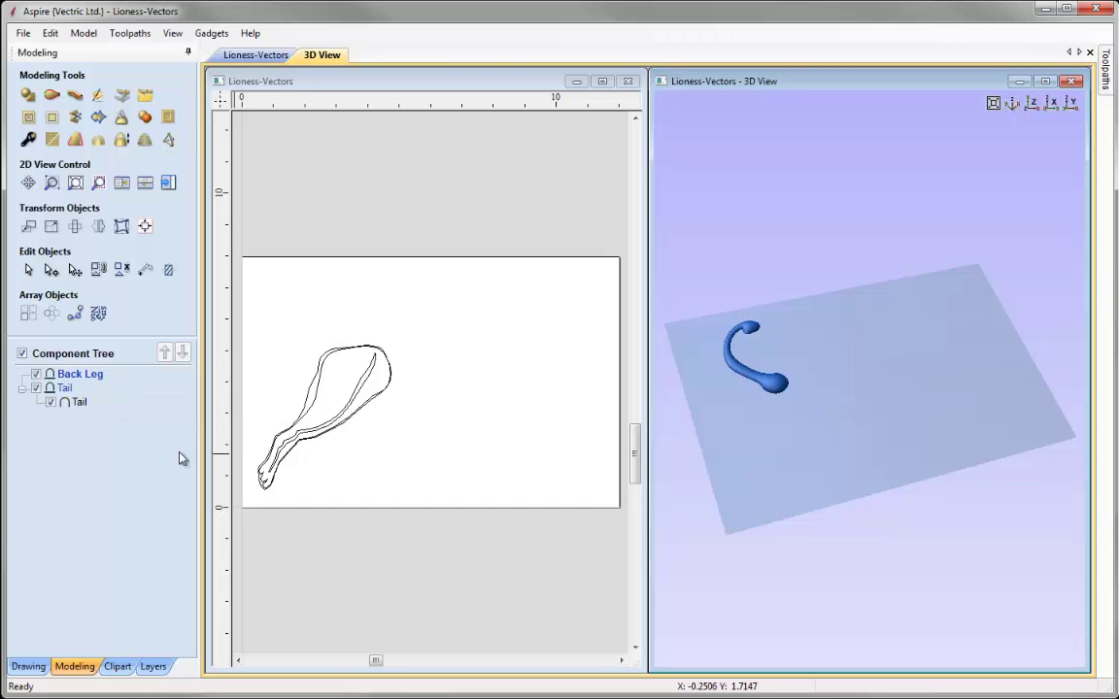
Step: Create a rounded shape from the outer back leg vector, scaled to exactly 0.2 inches, and name the component Back Leg Base
left_click(309, 401)
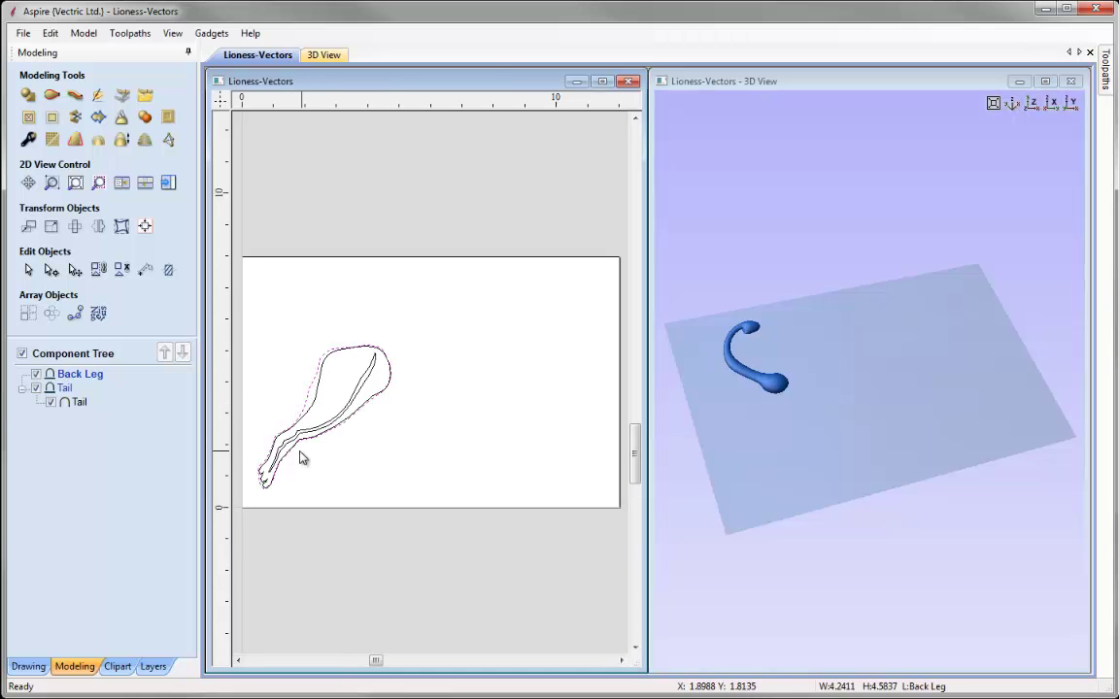
left_click(28, 95)
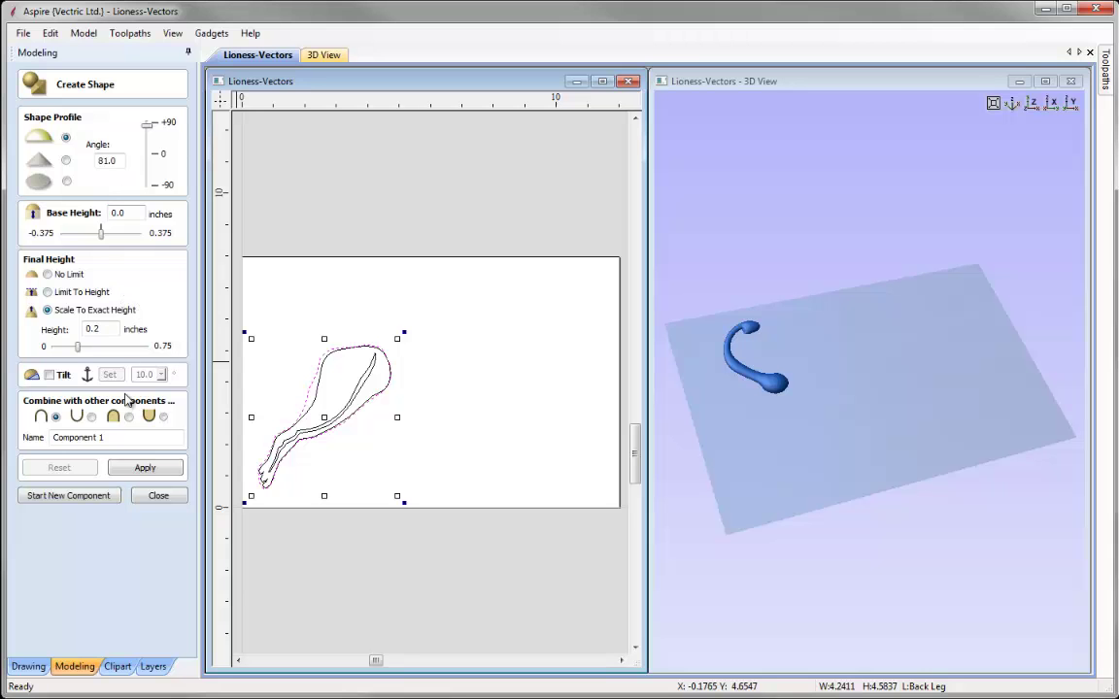
left_click_drag(117, 439, 39, 444)
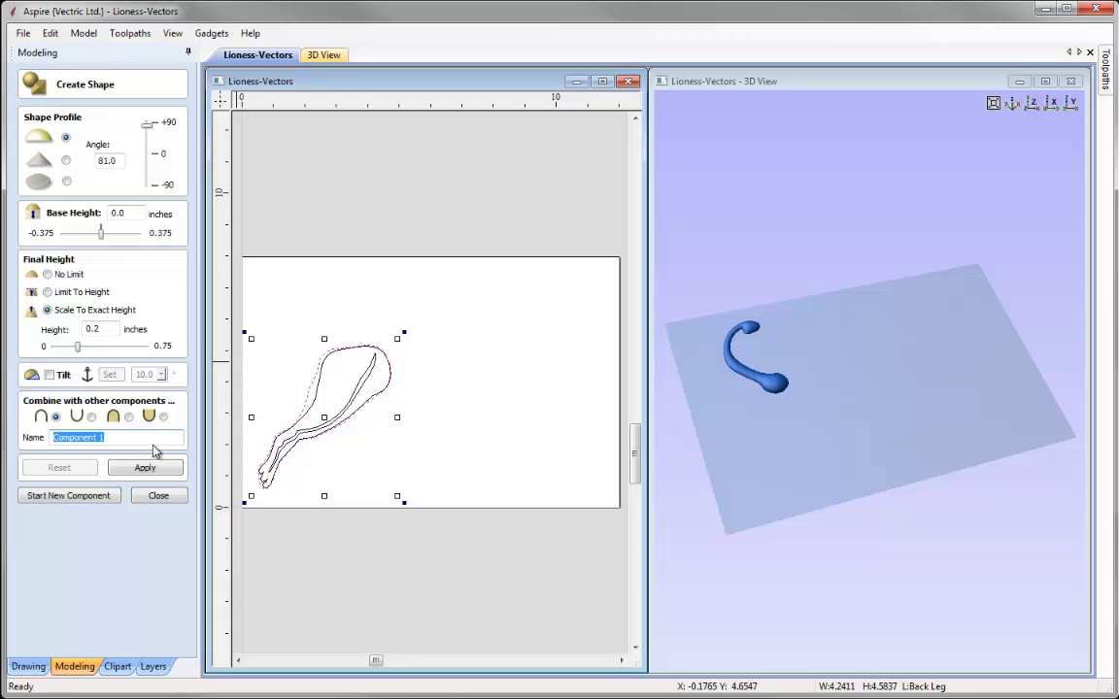
type("Back LEg")
key("BackSpace")
key("BackSpace")
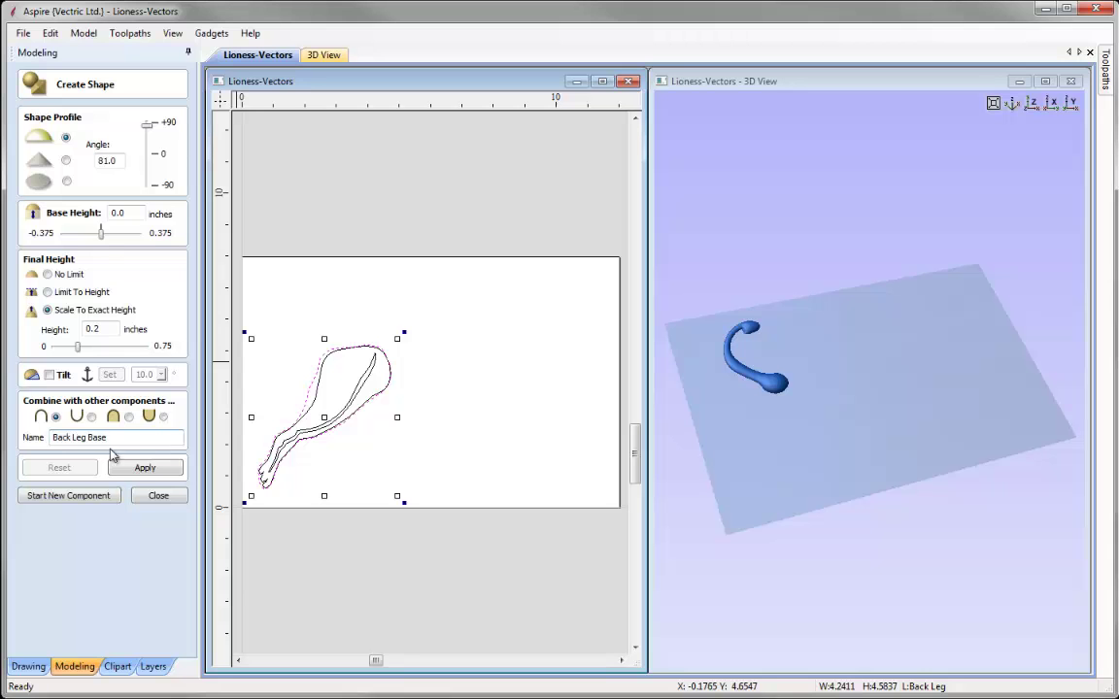
left_click(145, 469)
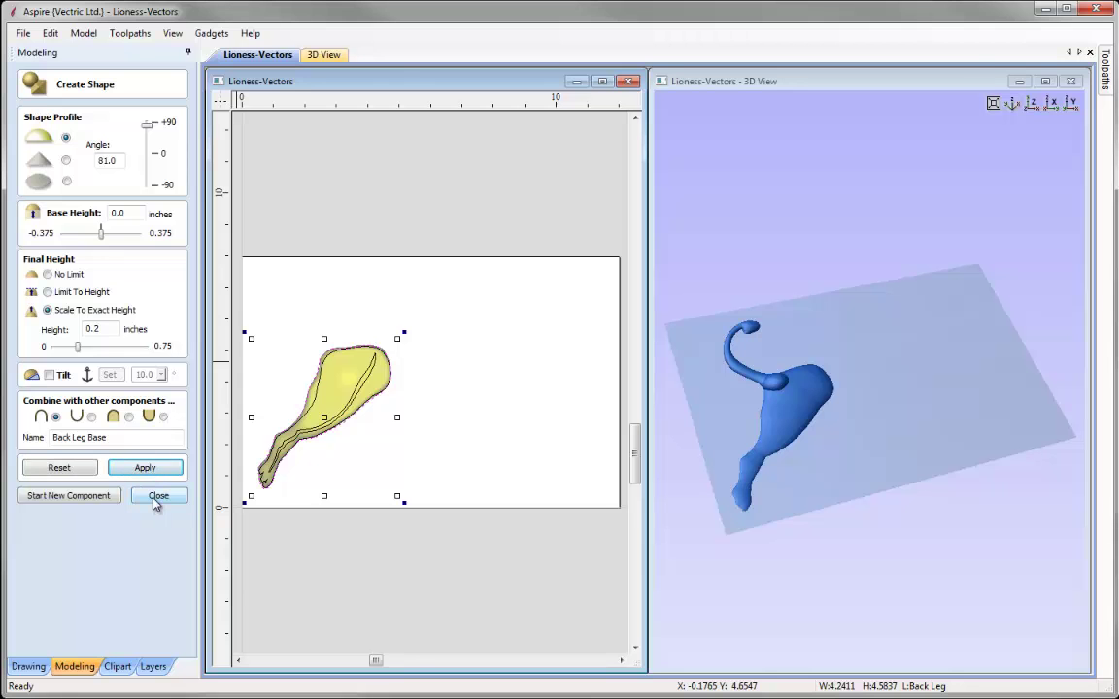
left_click(157, 497)
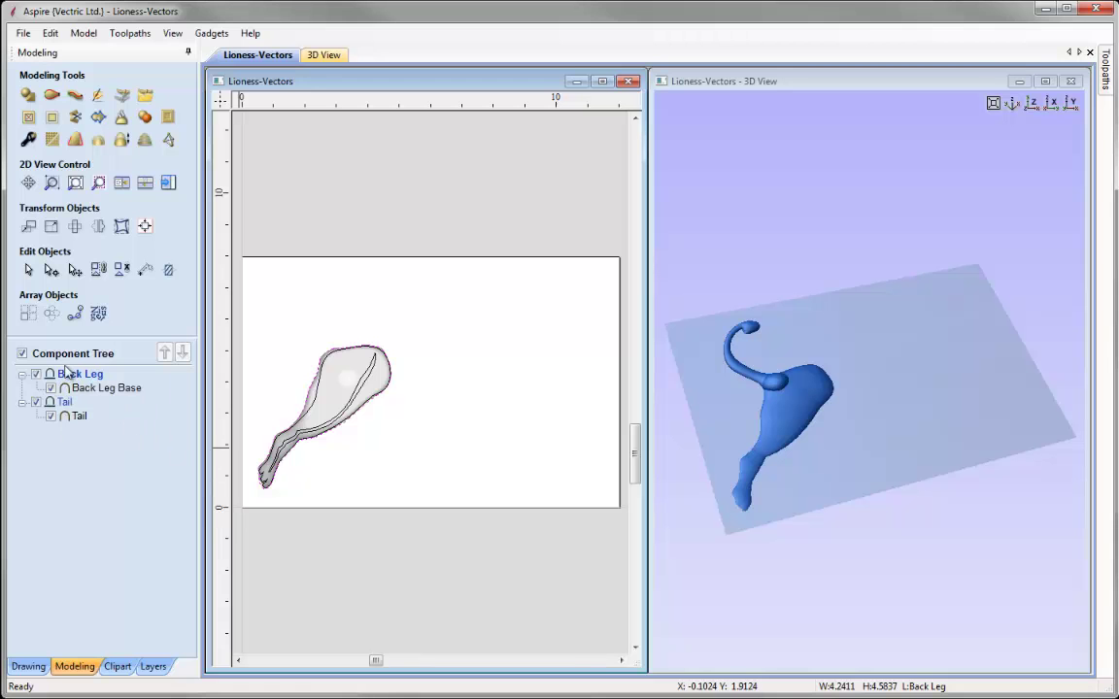
Step: Set the Back Leg level's combine mode to Merge so it blends with the tail
left_click_drag(797, 393, 879, 440)
scroll(923, 413, "up", 5)
left_click_drag(905, 396, 777, 429)
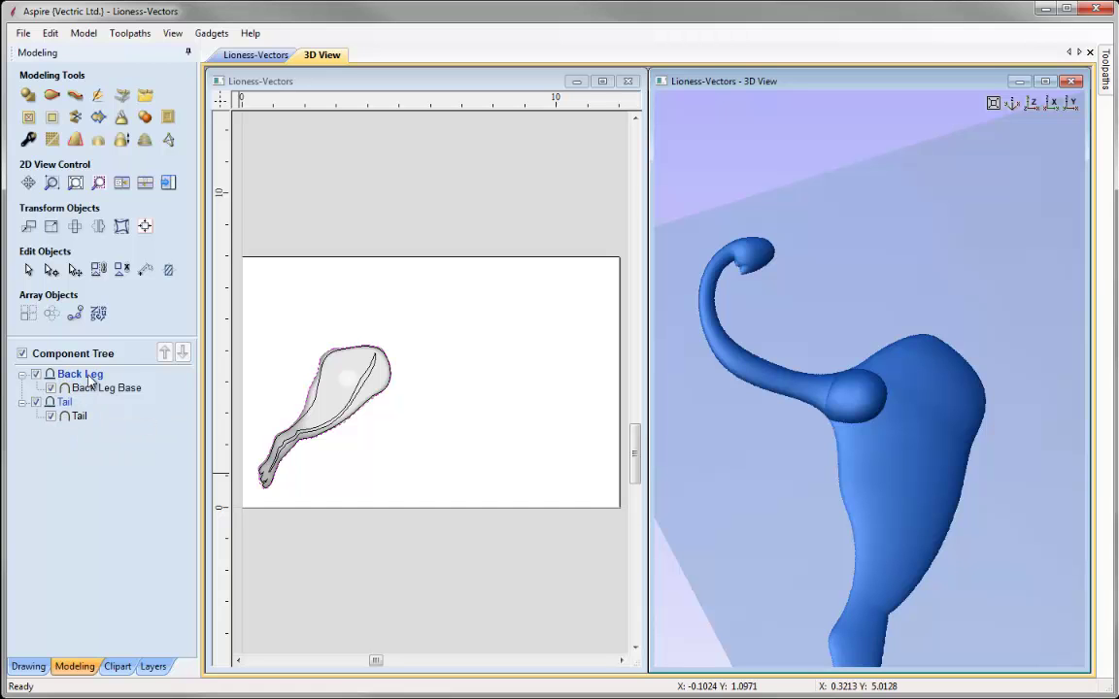
mouse_move(68, 379)
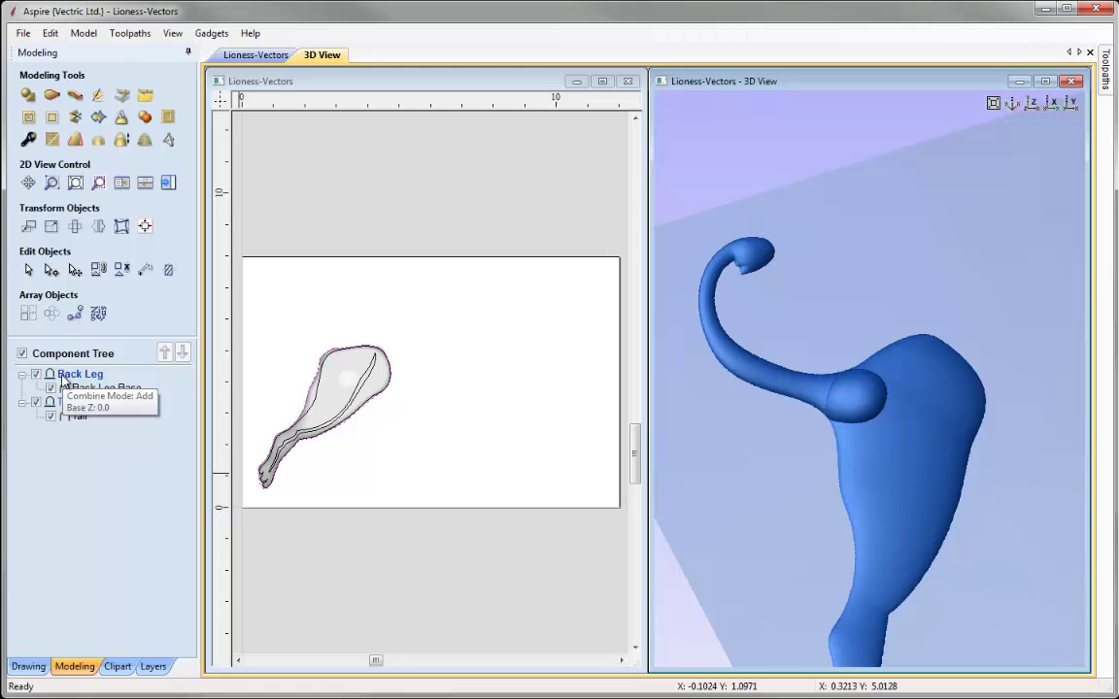
right_click(62, 382)
mouse_move(97, 387)
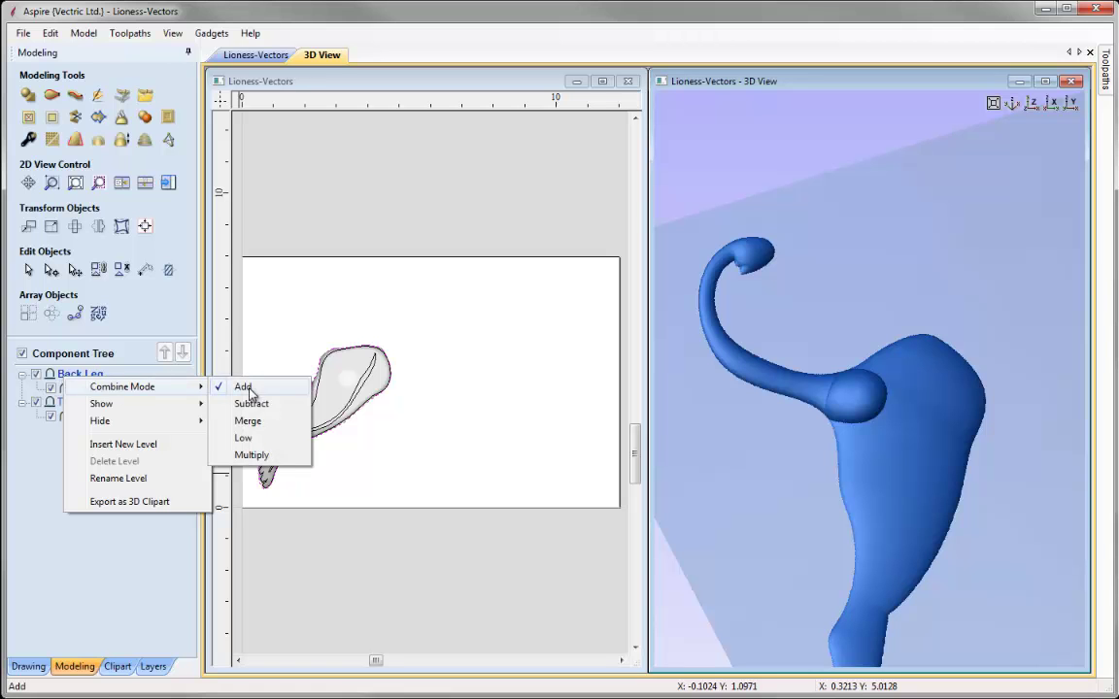
left_click(248, 422)
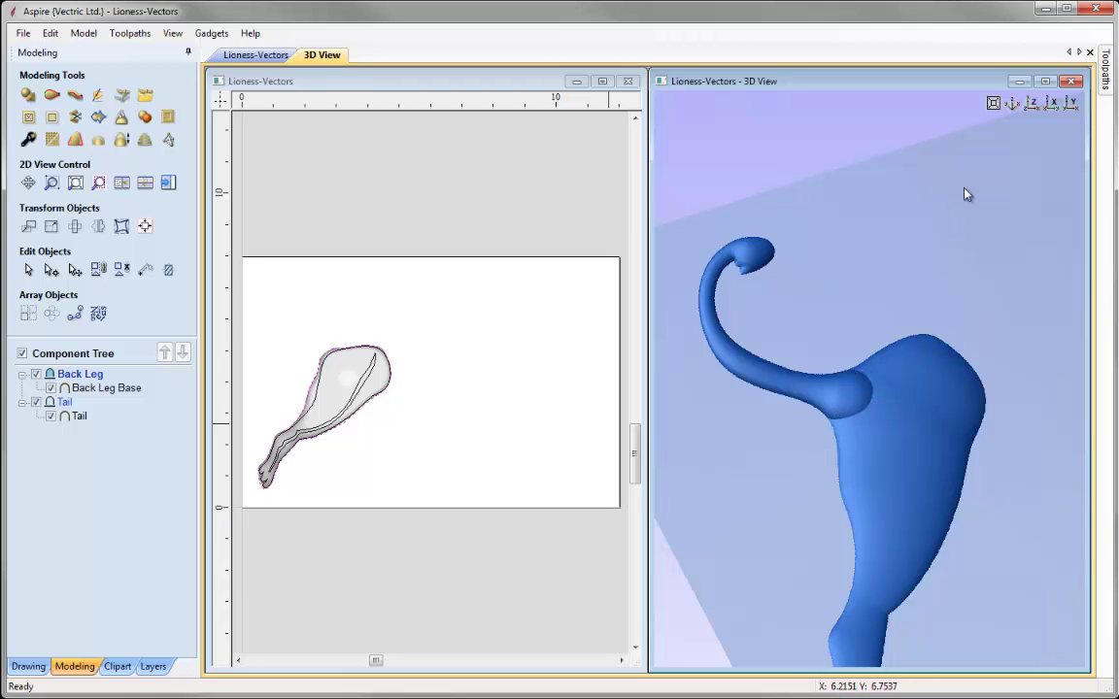
left_click(1016, 105)
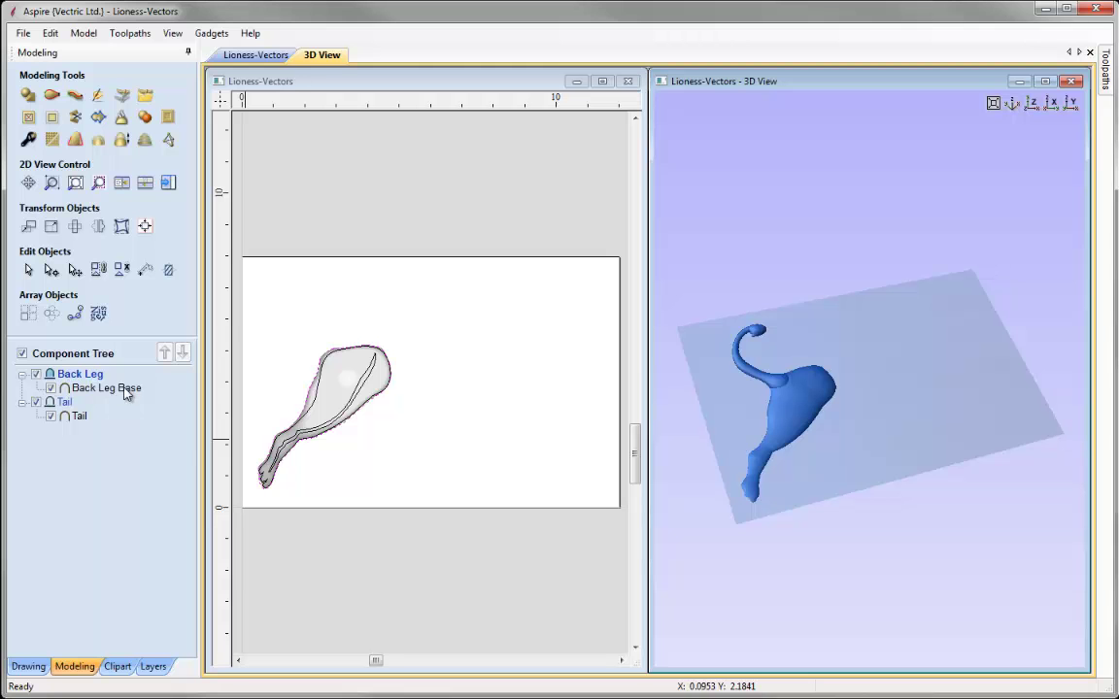
Step: Create a rounded shape from the two inner back leg detail vectors and name the component Back Leg Detail
mouse_move(133, 392)
left_click(310, 413)
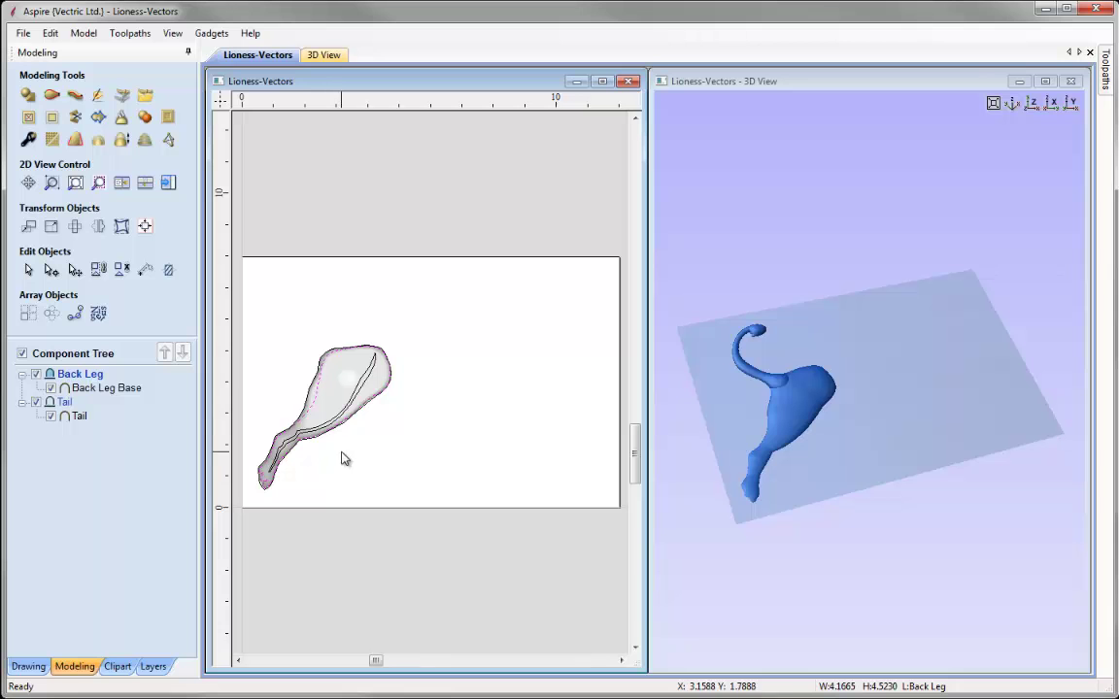
left_click(343, 417, "shift")
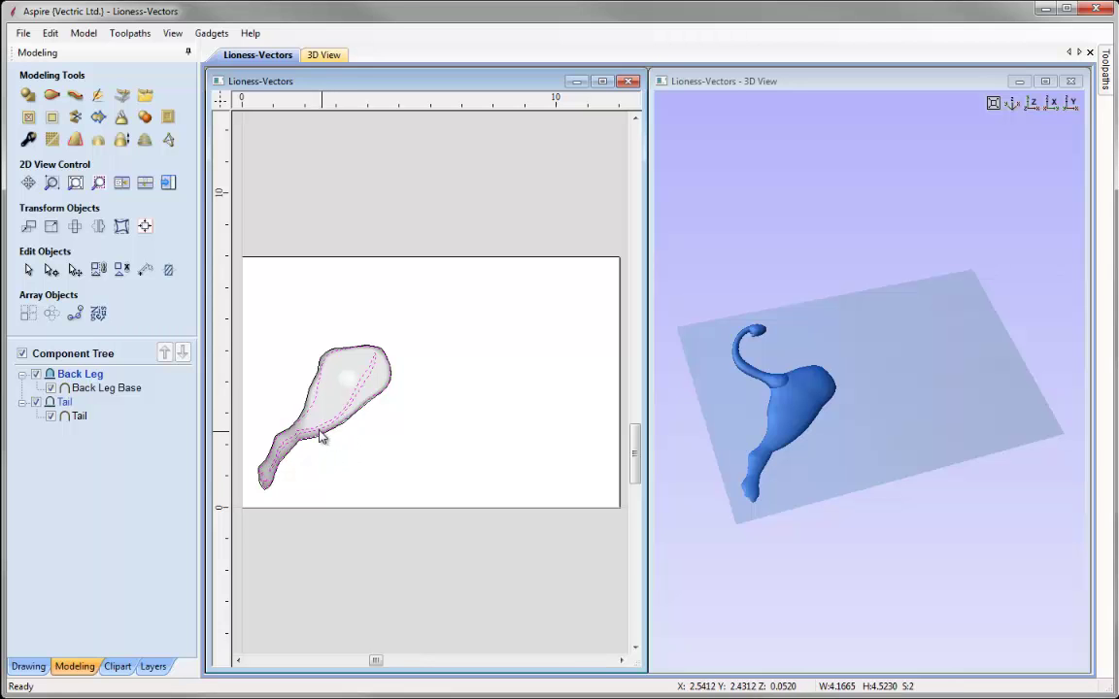
scroll(273, 434, "up", 3)
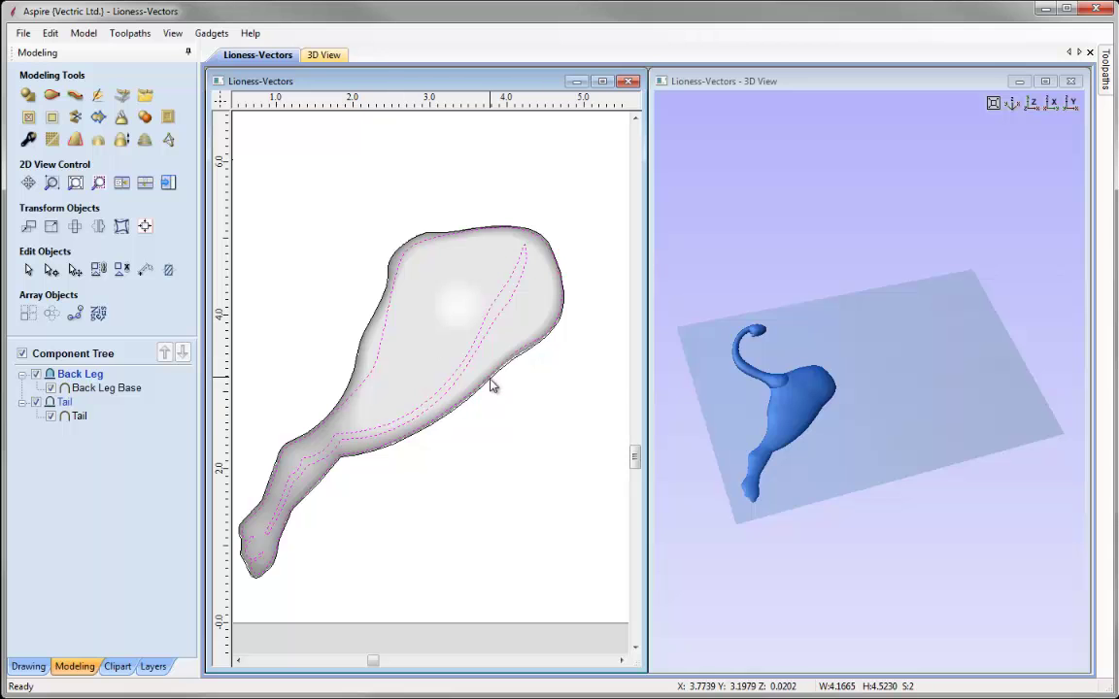
left_click(27, 97)
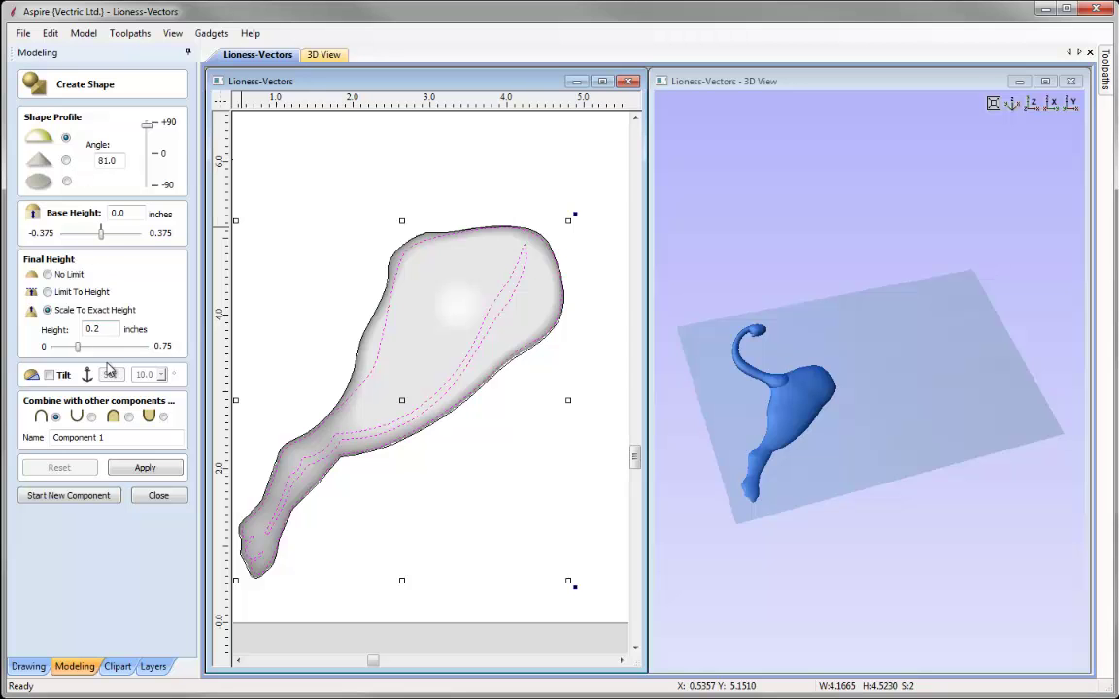
left_click_drag(98, 436, 17, 442)
type("Back Leg Detail")
left_click(143, 468)
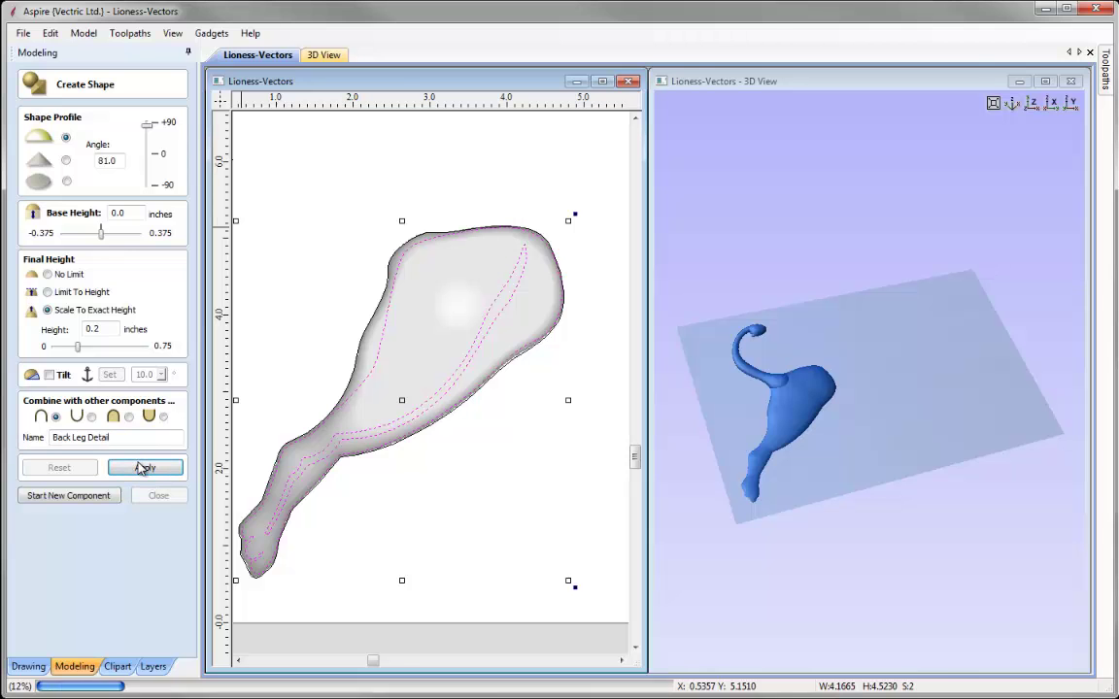
Step: Inspect the back leg detail in 3D, set its exact height to 0.15 inches and finish the Create Shape command
left_click(822, 427)
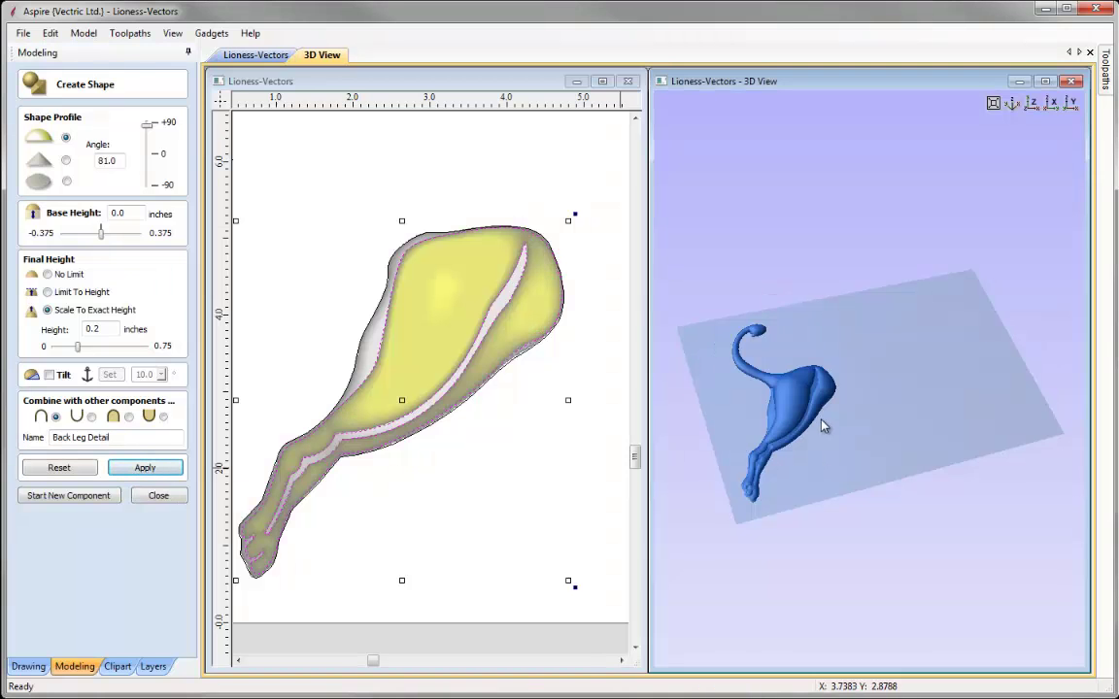
scroll(822, 427, "up", 5)
scroll(909, 327, "up", 1)
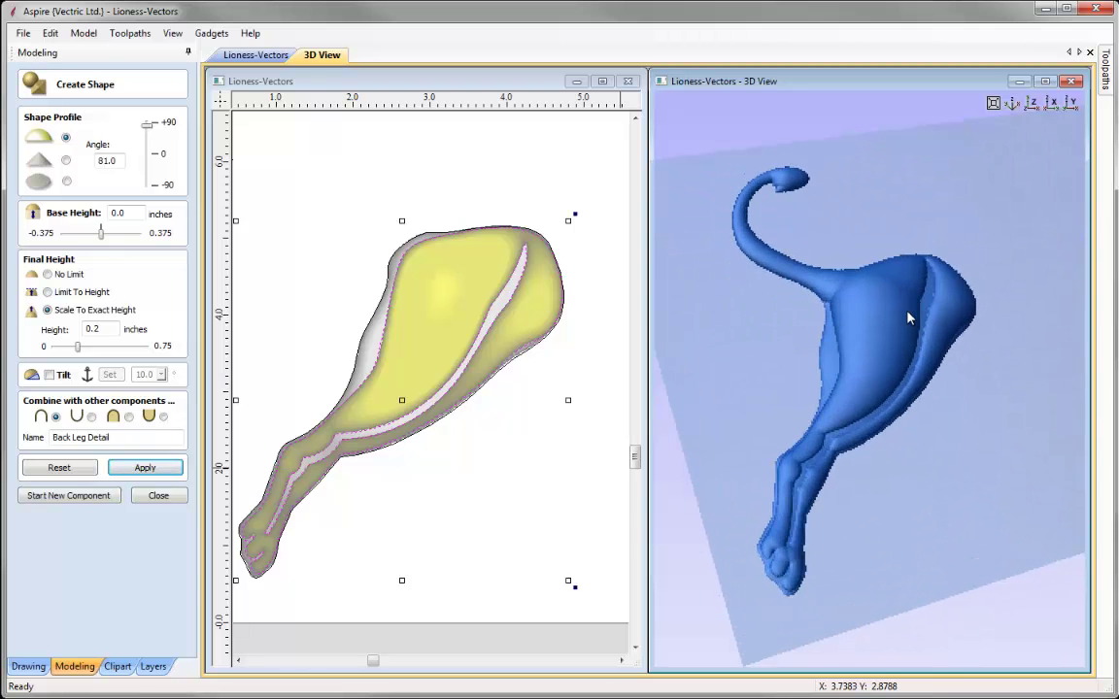
left_click_drag(957, 456, 894, 350)
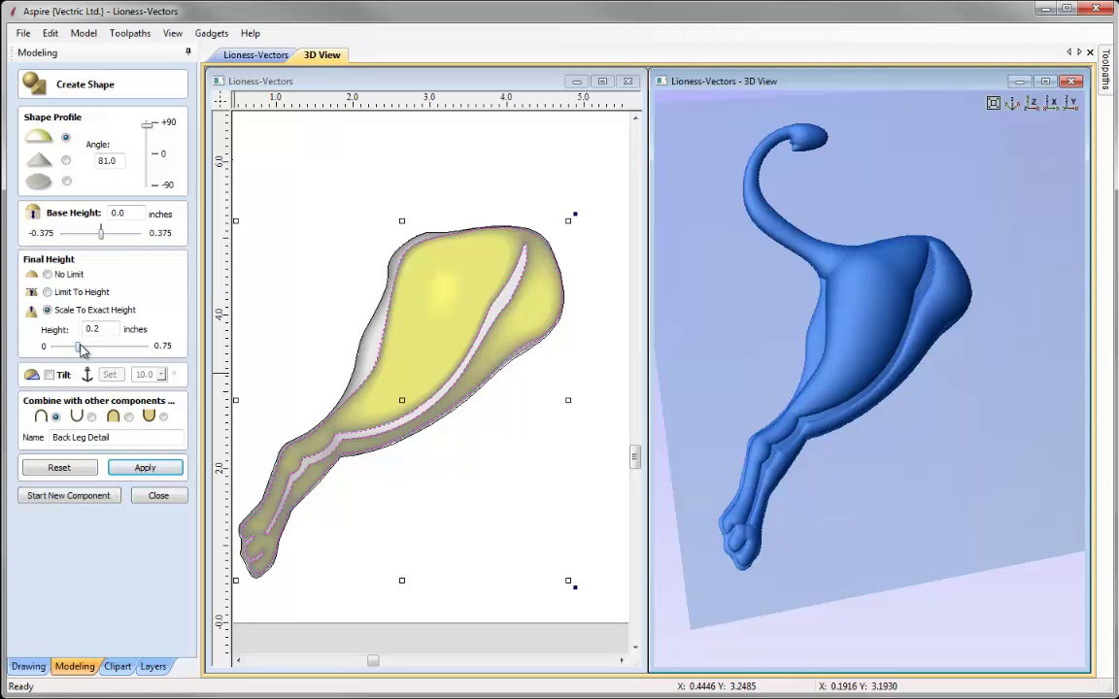
left_click_drag(80, 354, 74, 355)
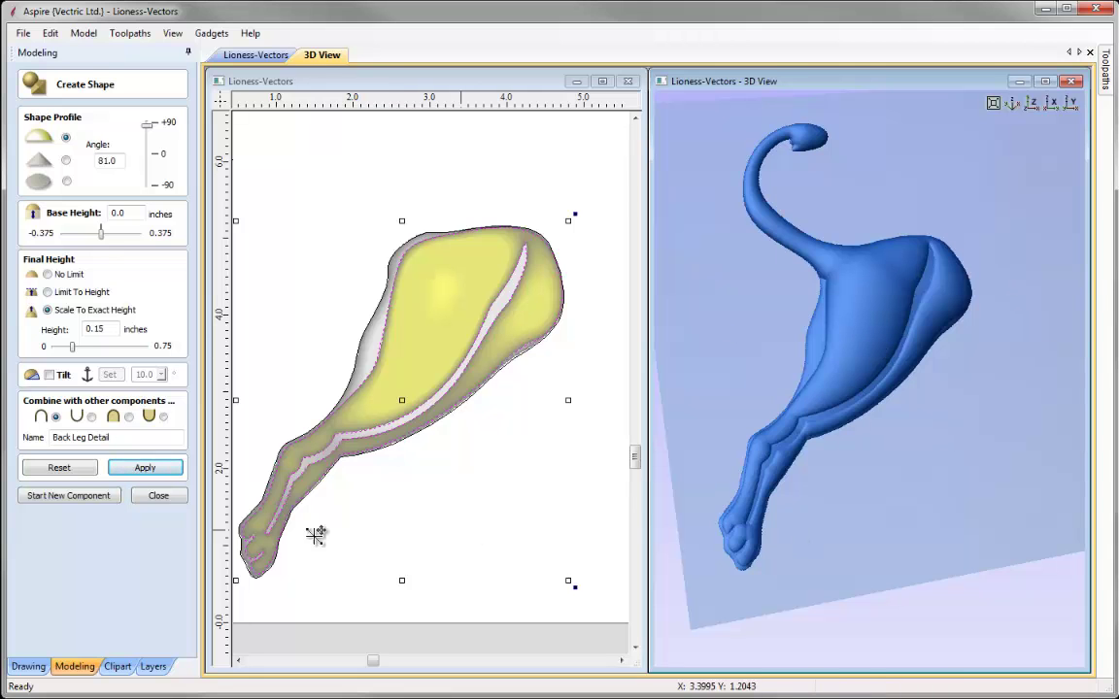
left_click(158, 496)
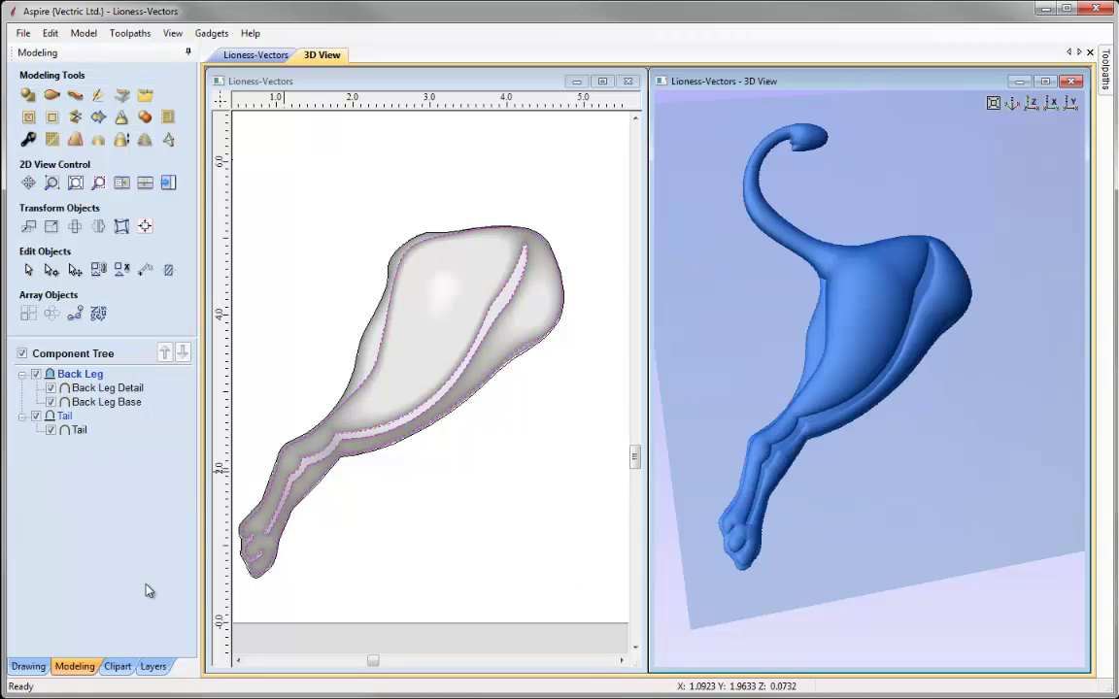
Step: Hide and reshow the Tail component to check its effect, and clear the vector selection
left_click(52, 433)
left_click(51, 433)
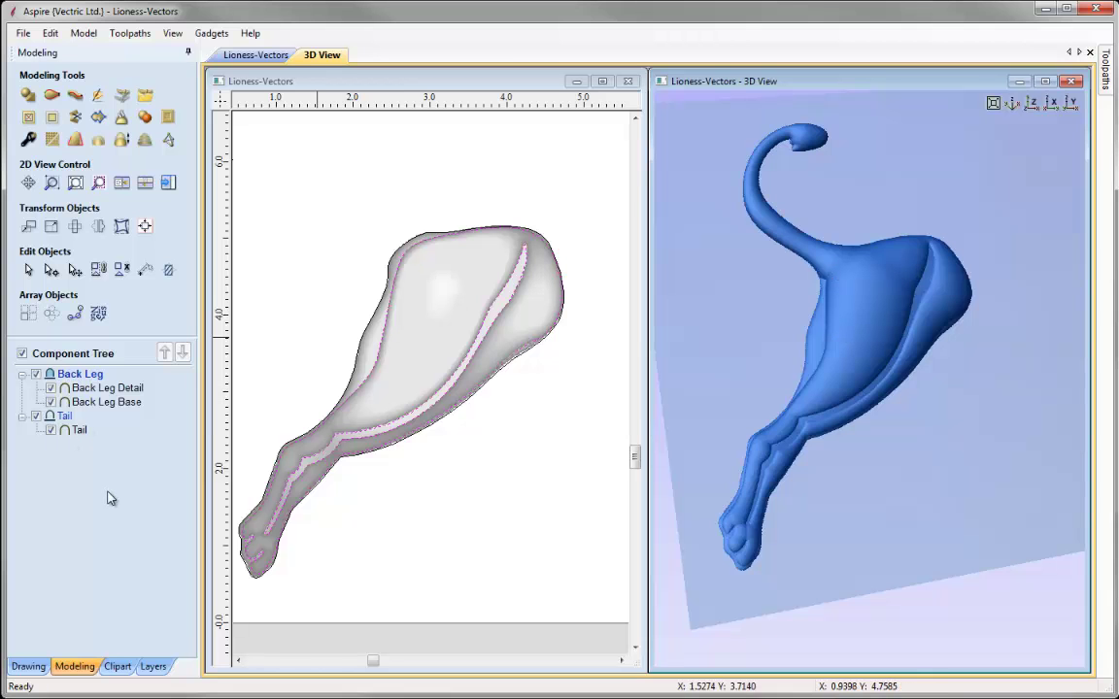
left_click(425, 526)
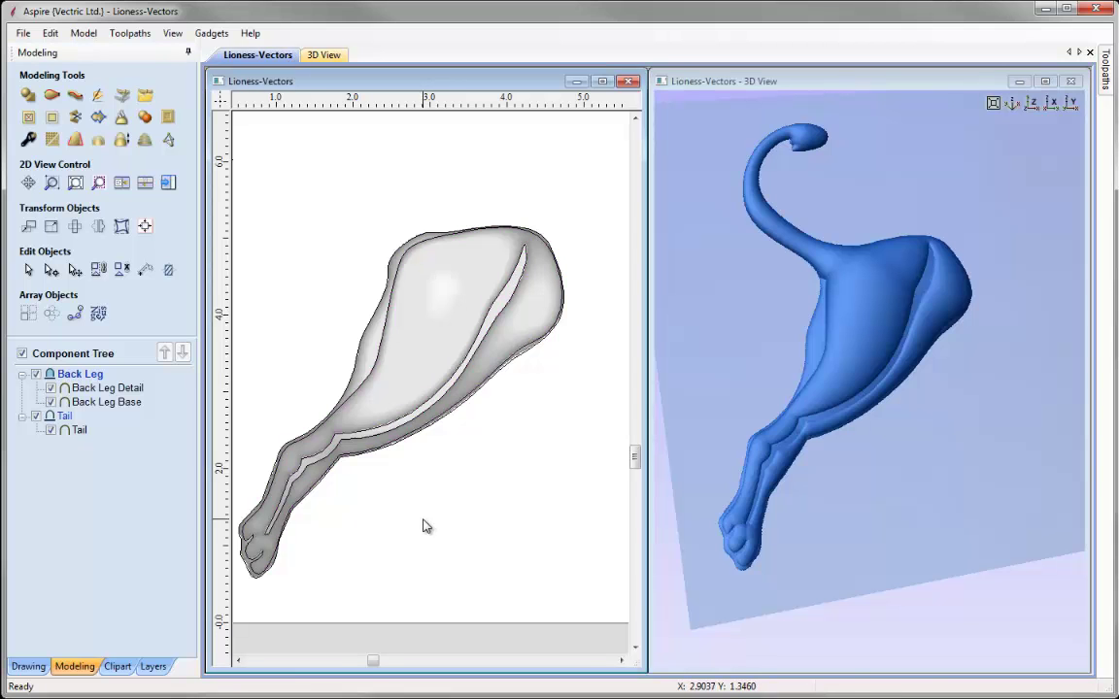
key("F6")
left_click(1013, 104)
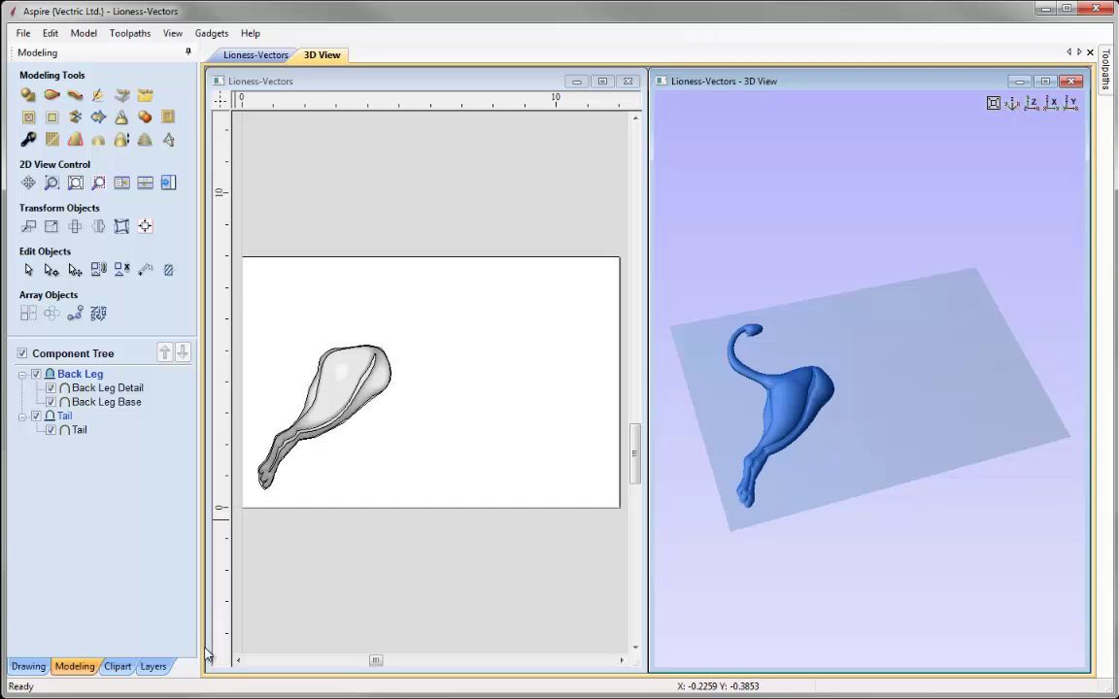
Step: Hide the Back Leg layer, show the Body layer, make Body the active layer and return to the modeling tools
left_click(153, 666)
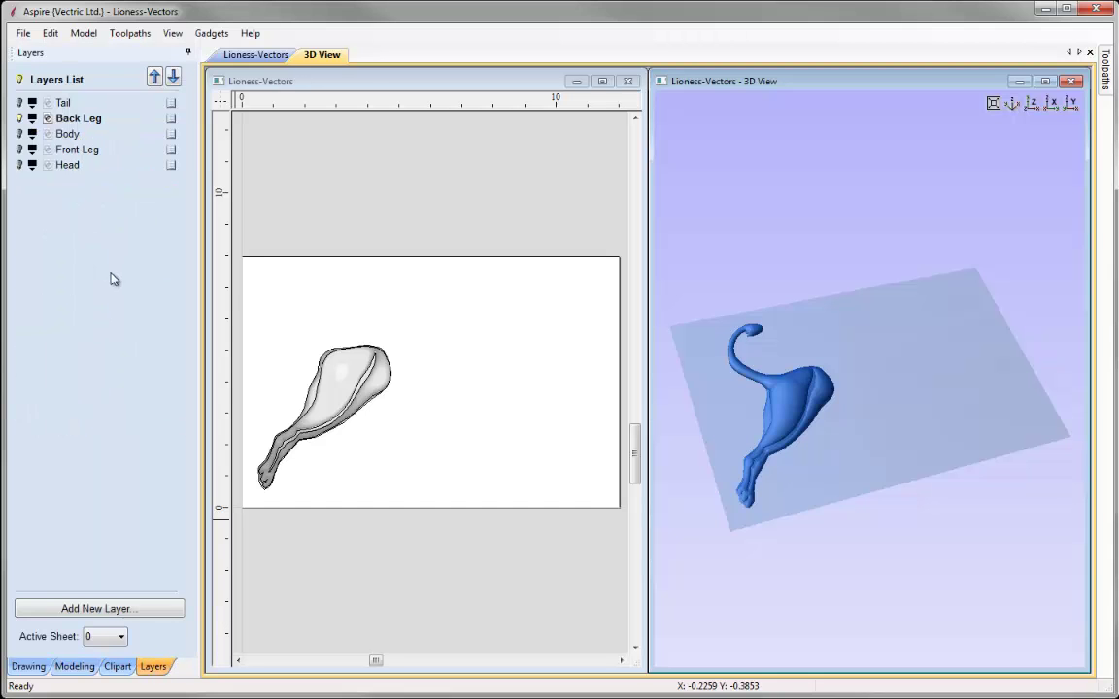
left_click(19, 118)
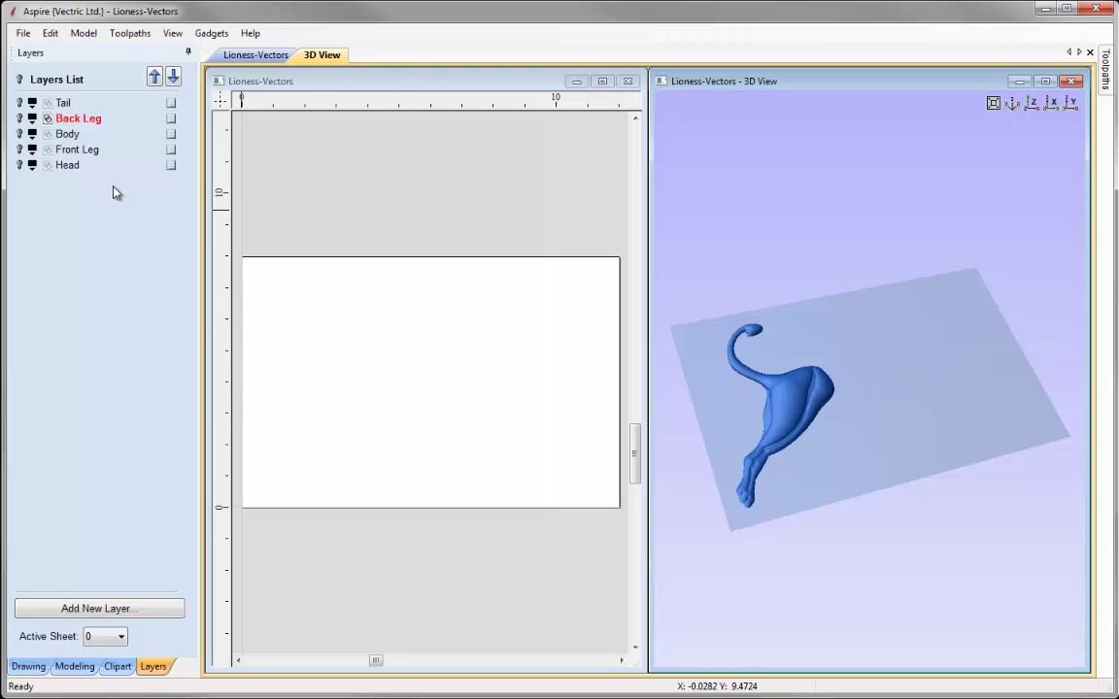
left_click(19, 134)
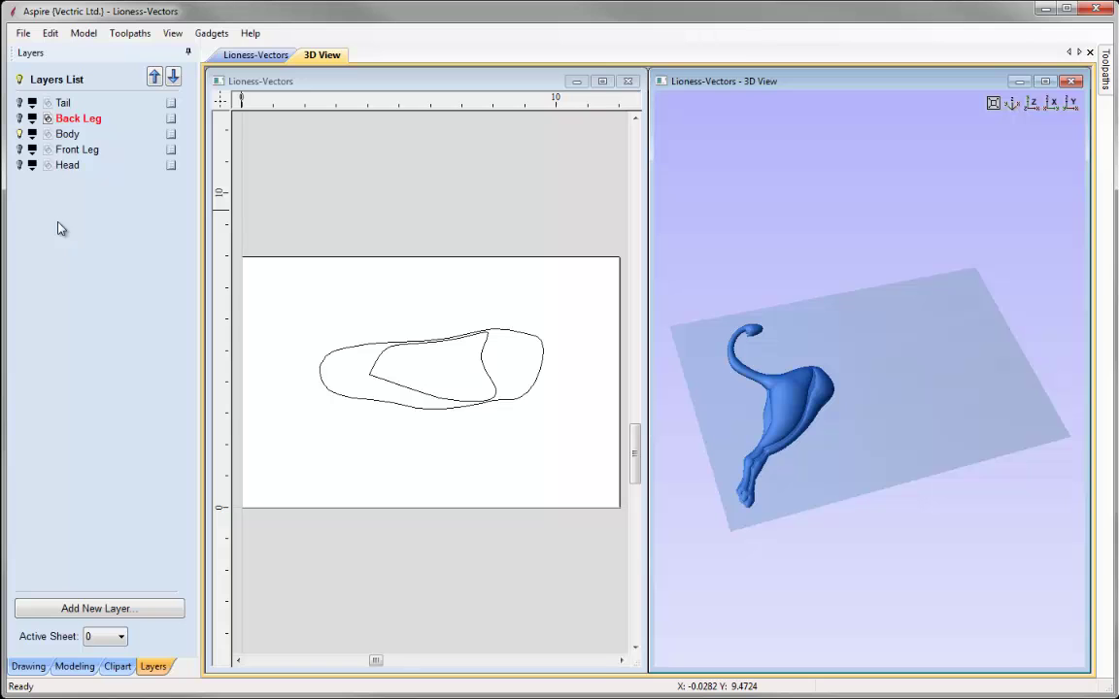
left_click(68, 136)
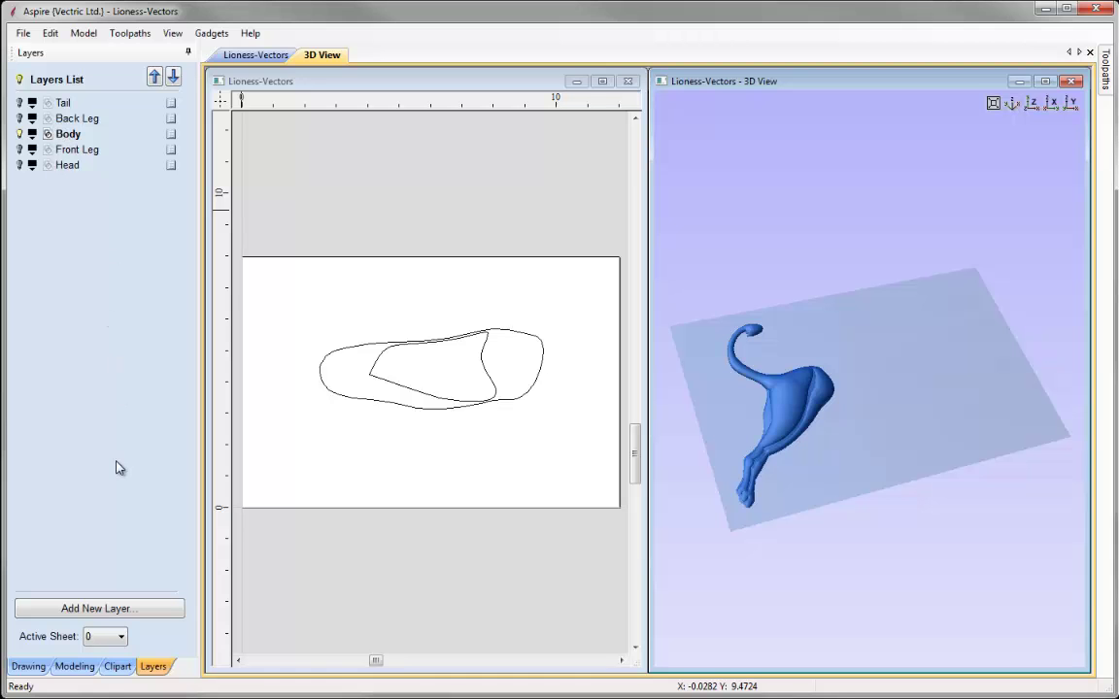
left_click(78, 667)
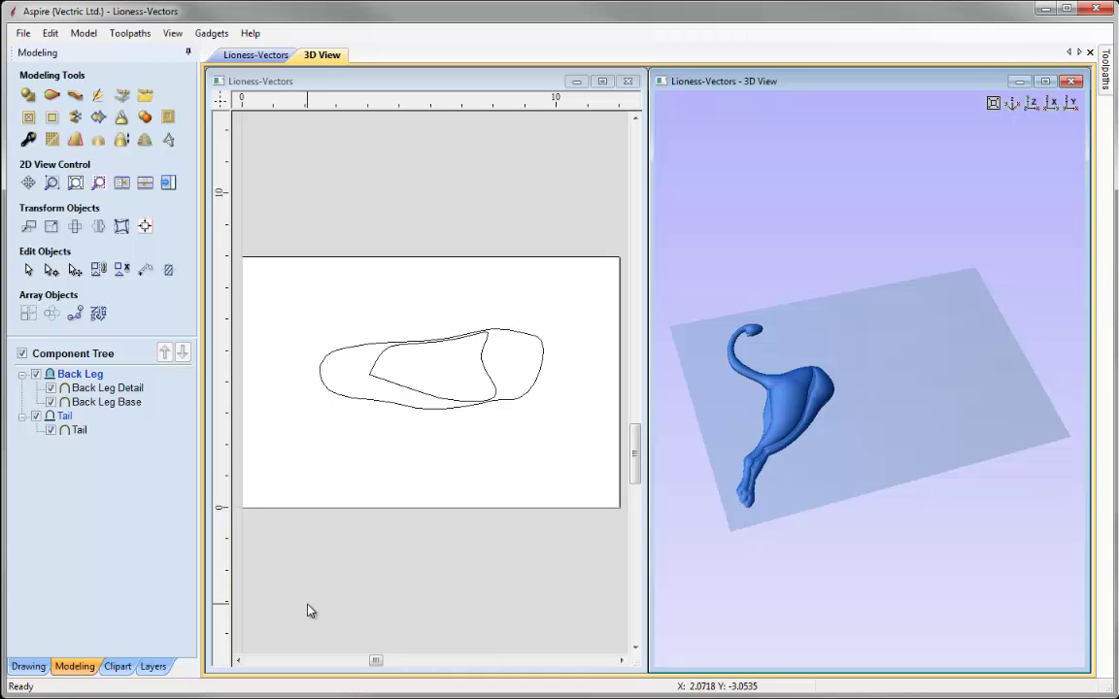
Step: Insert a new component level above the Back Leg level and rename it Body
mouse_move(83, 381)
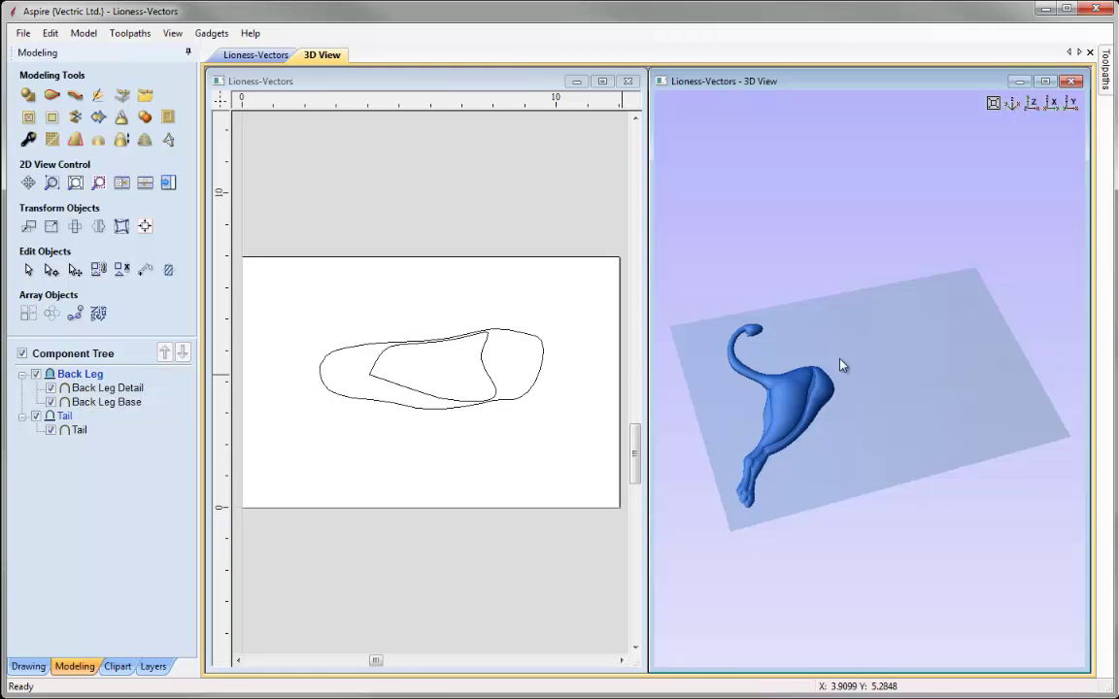
right_click(81, 378)
left_click(117, 445)
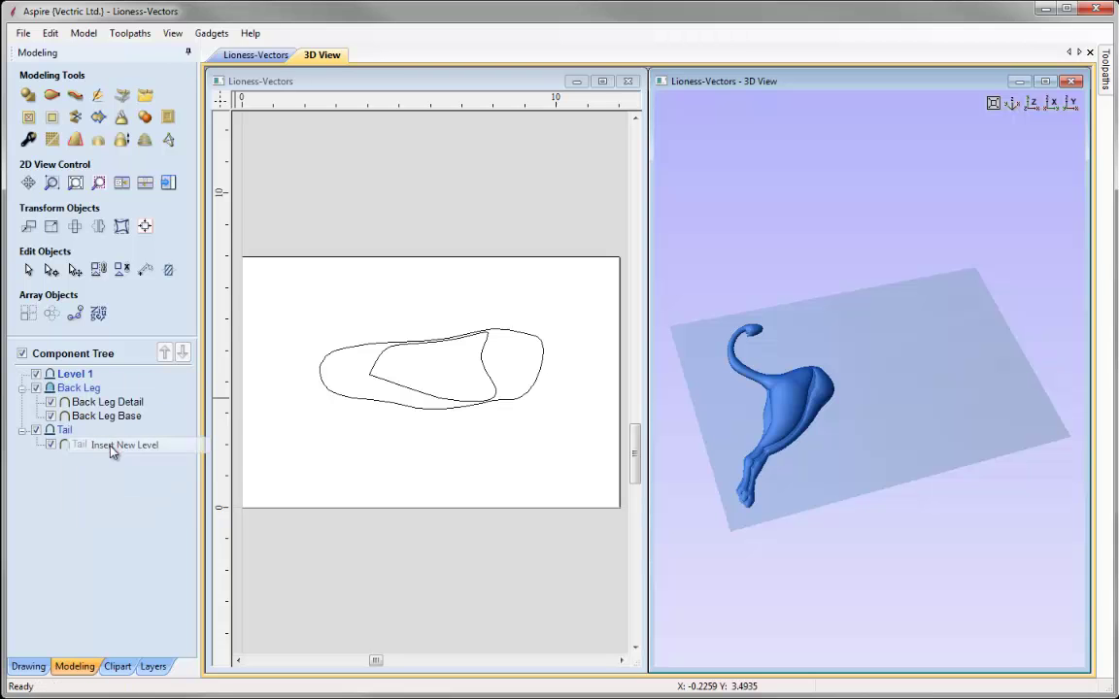
right_click(75, 375)
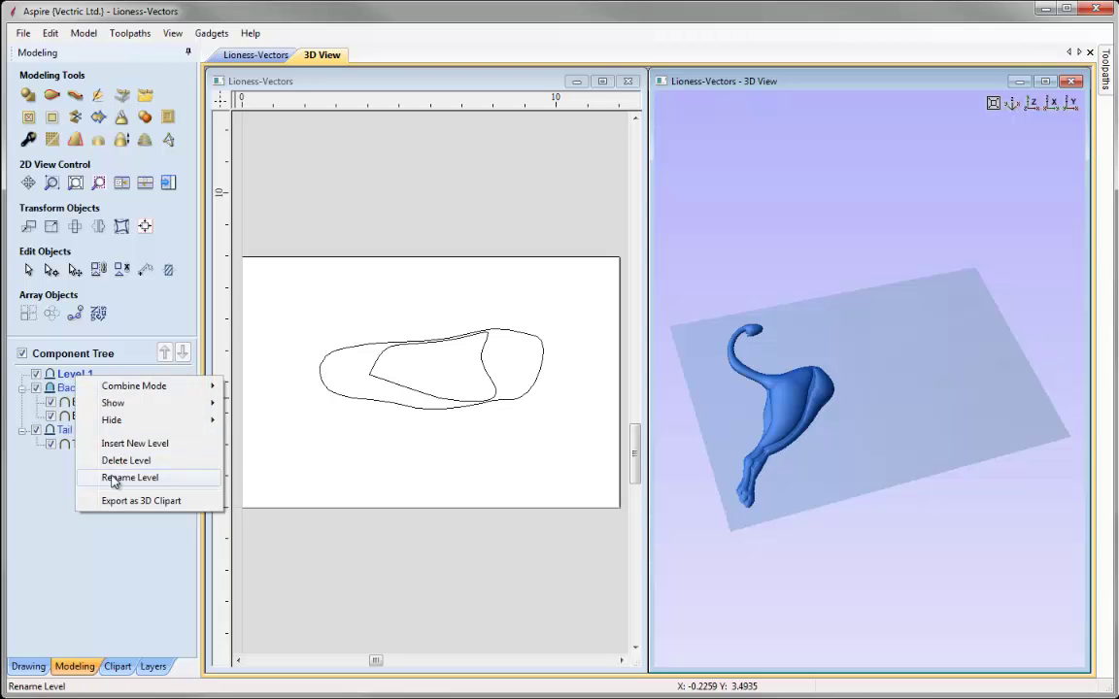
left_click(114, 477)
type("dy")
key("Return")
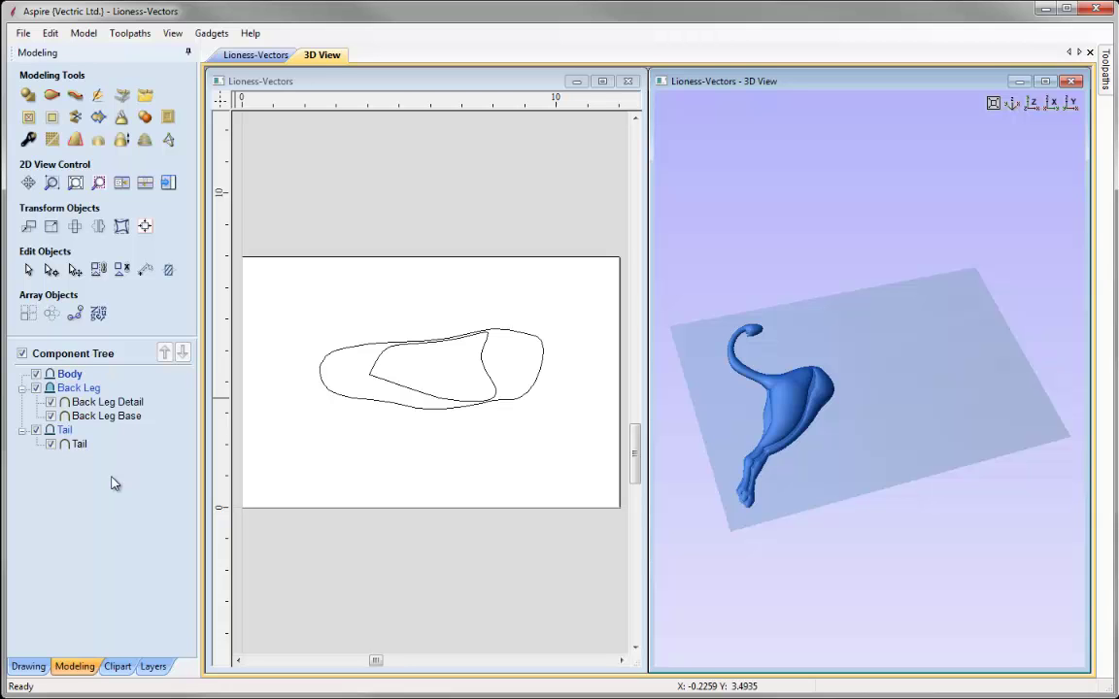
Step: Set the Body level's combine mode to Merge
right_click(96, 376)
mouse_move(209, 385)
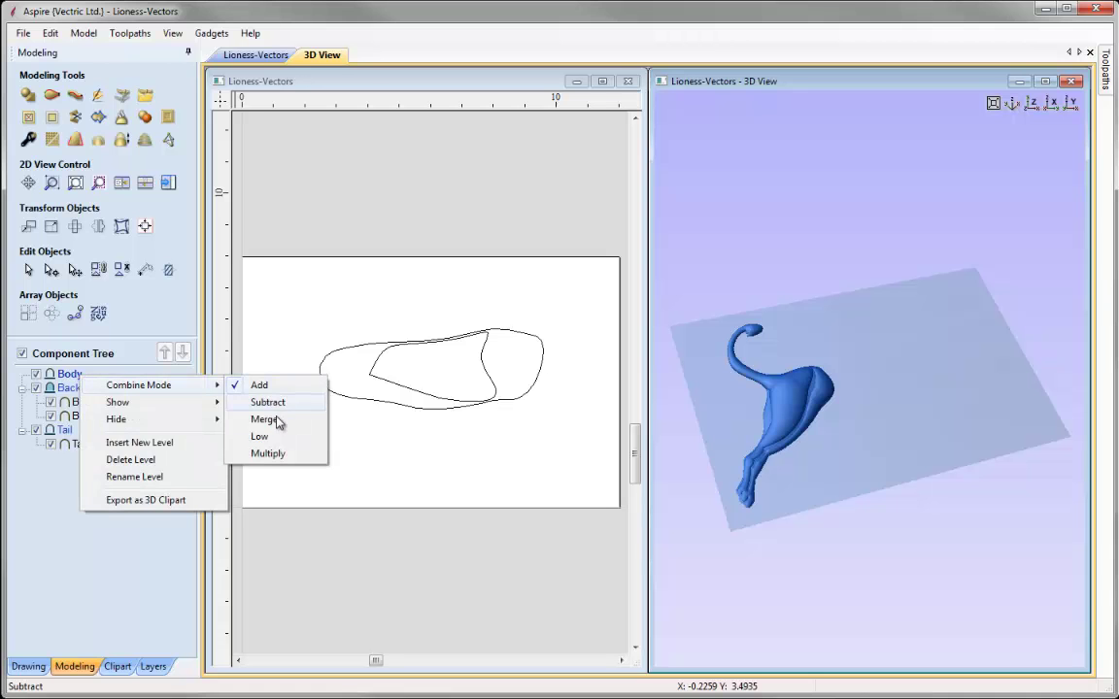
left_click(277, 422)
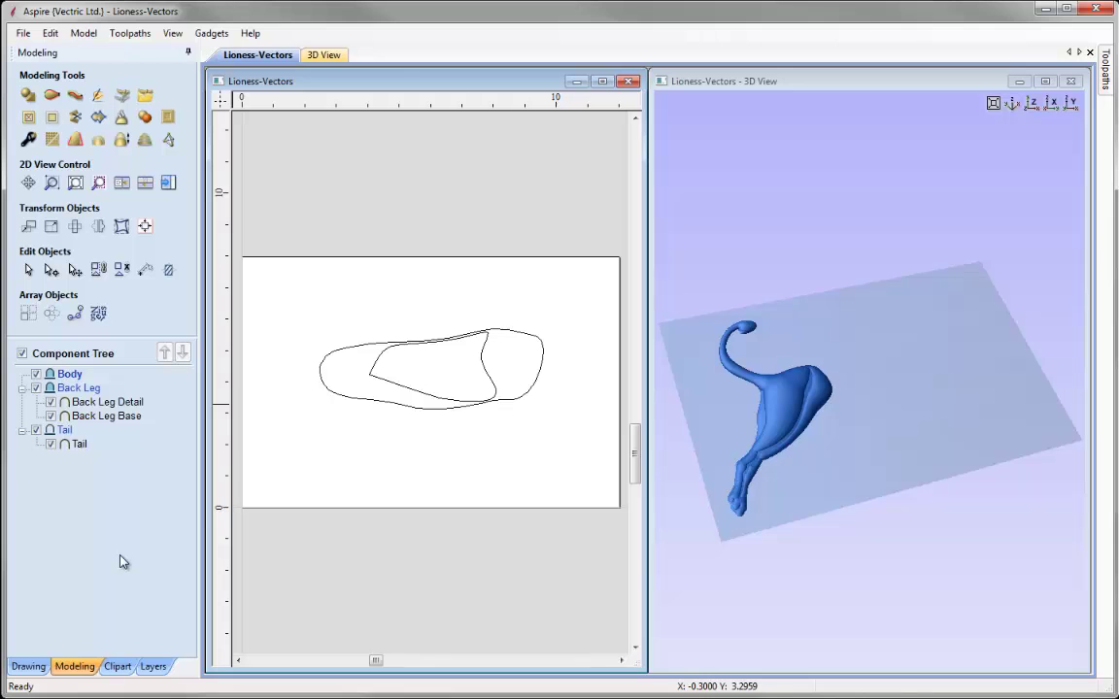
Step: Create a rounded shape from the outer body vector at an exact height of 0.2 inches, naming the component Body Base
left_click(328, 396)
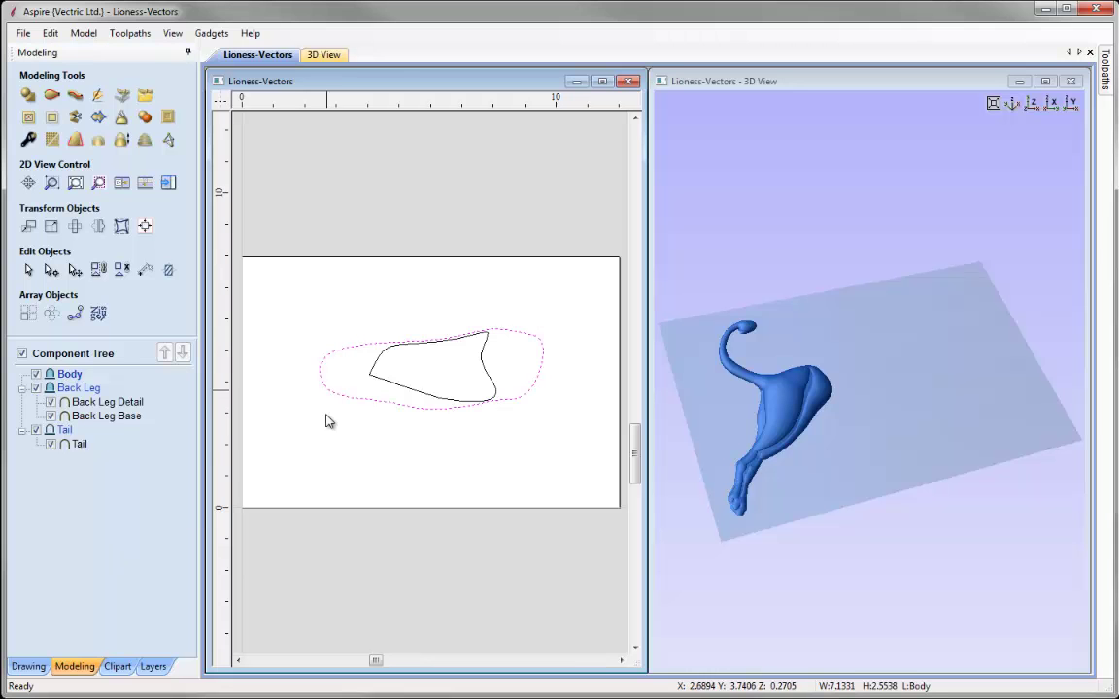
left_click(27, 97)
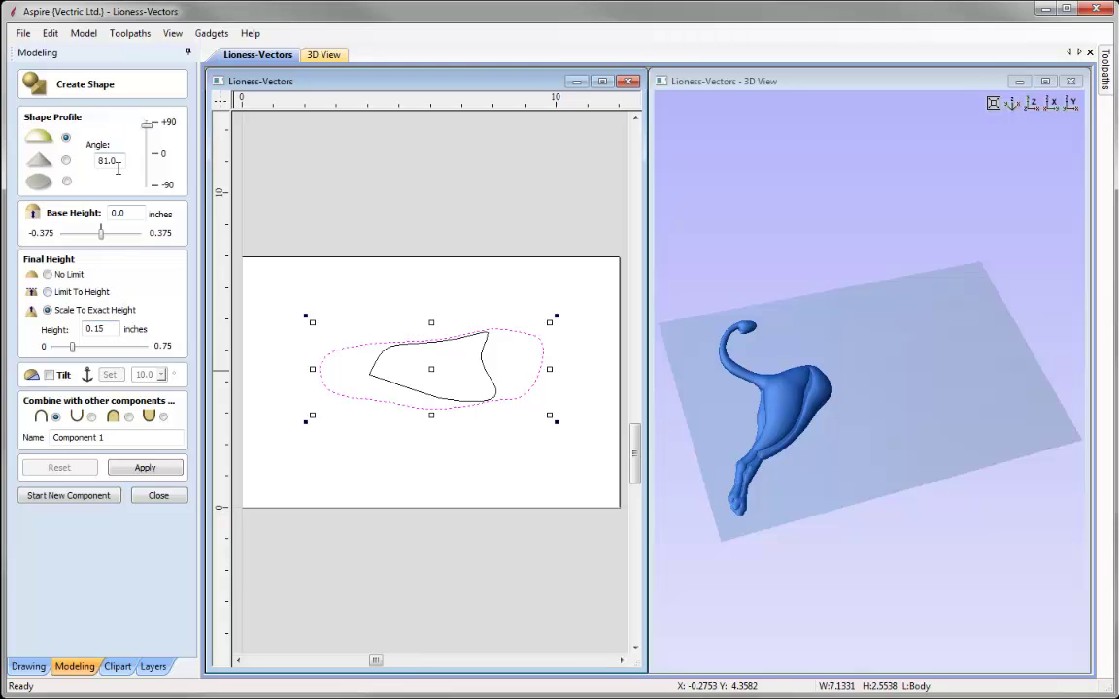
double_click(91, 331)
type("0.2")
double_click(87, 438)
type("Body Base")
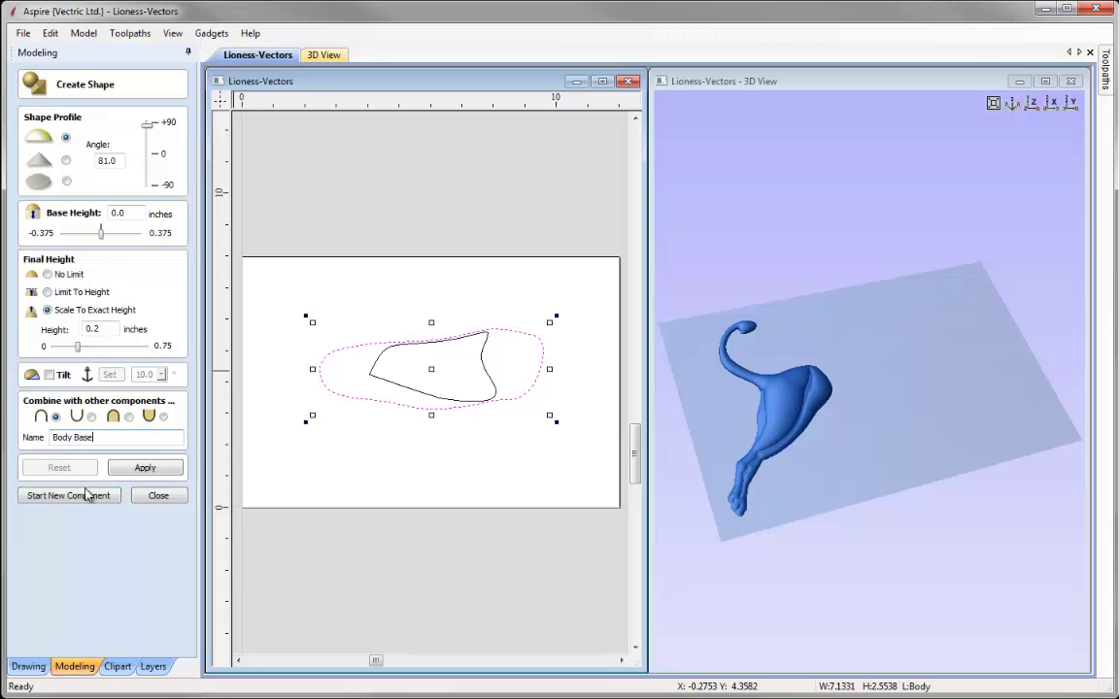
left_click(149, 466)
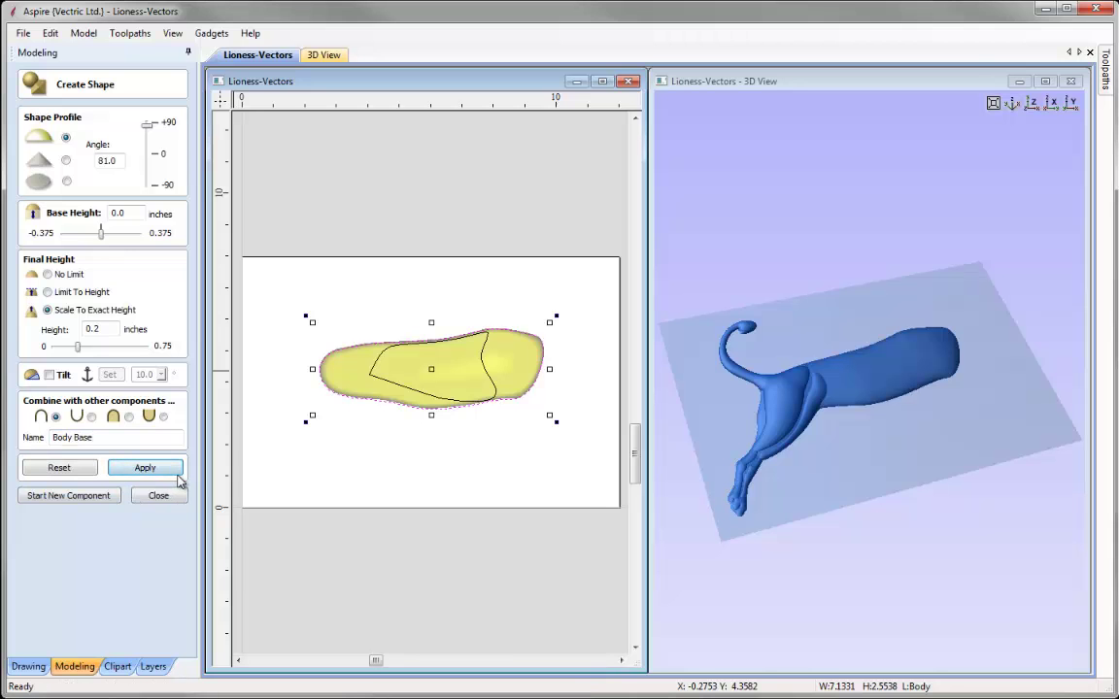
left_click(77, 497)
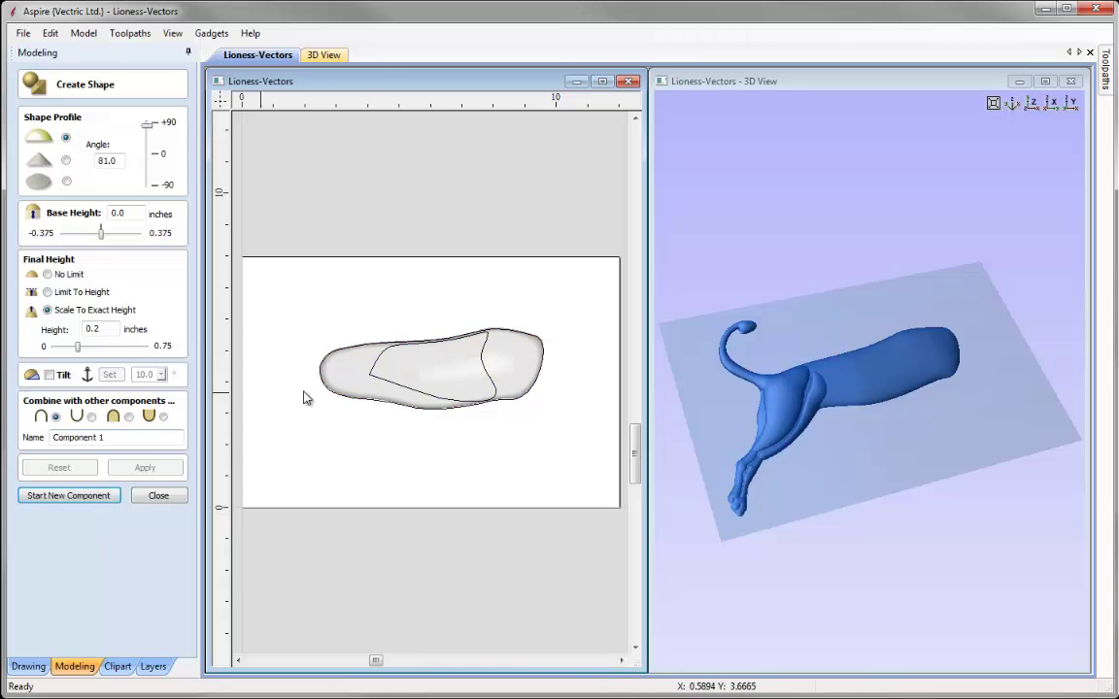
Step: Create a Body Detail shape from the inner body vector at an exact height of 0.15 inches and finish Create Shape
left_click(376, 381)
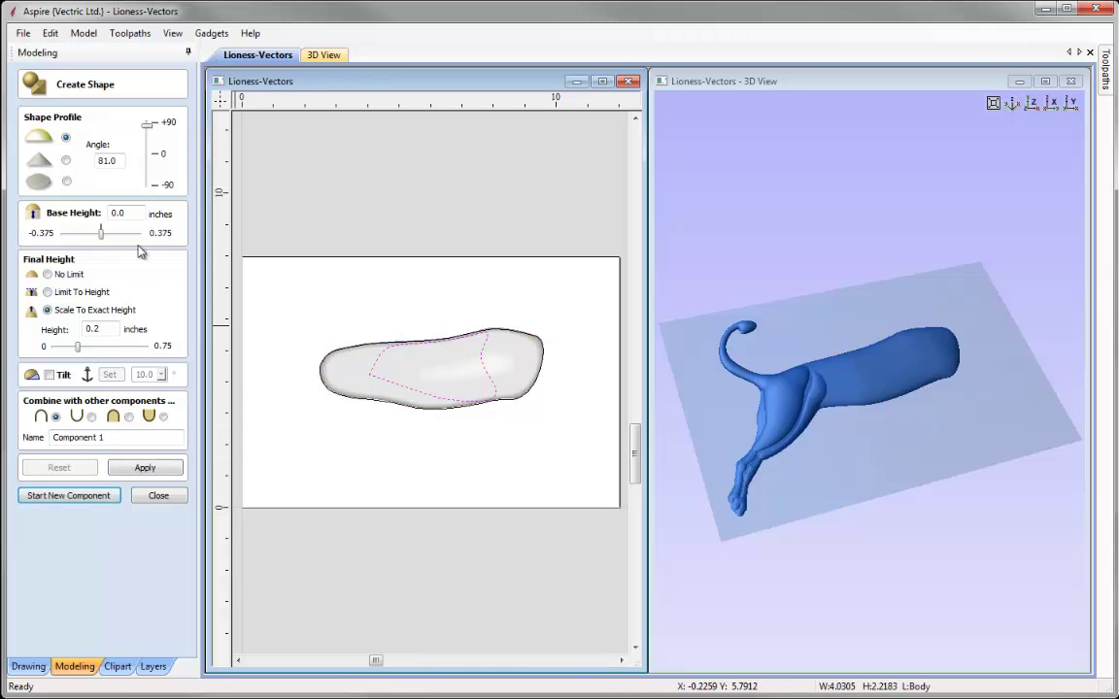
double_click(92, 330)
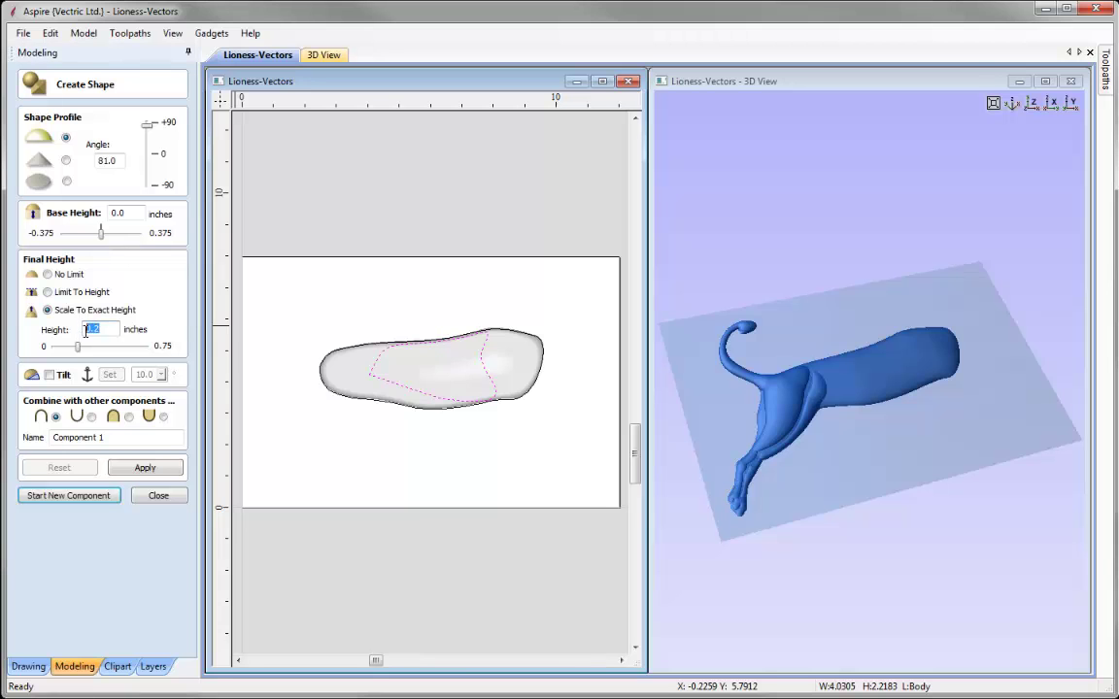
type("0.15")
left_click_drag(116, 437, 20, 438)
type("Body Detail")
left_click(146, 468)
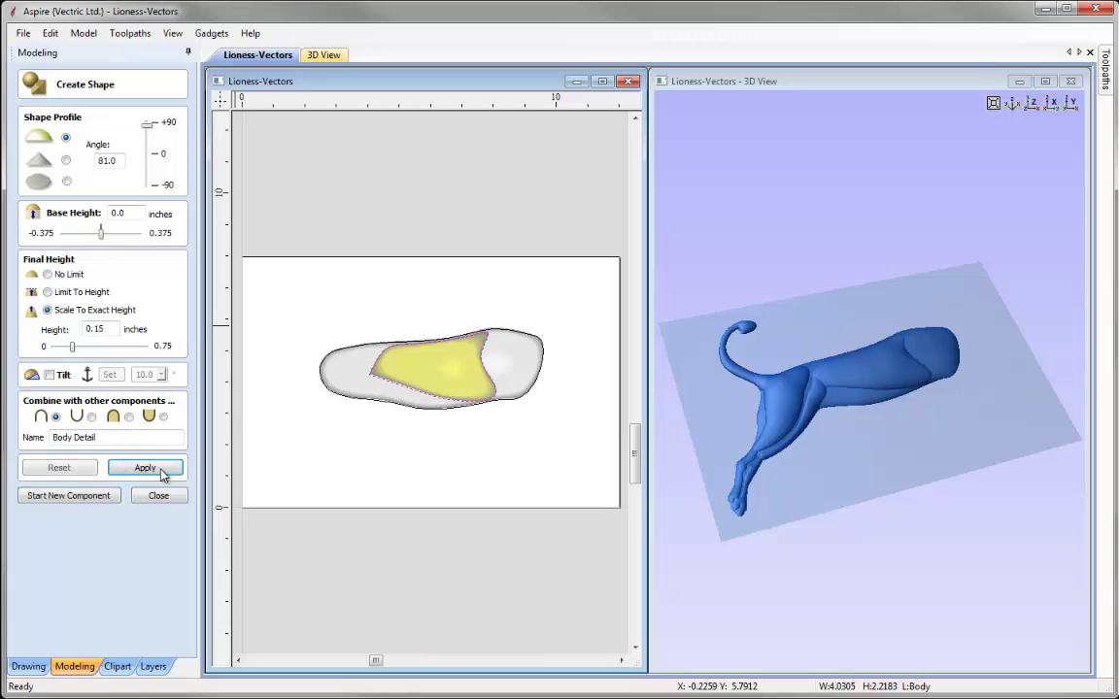
left_click(158, 495)
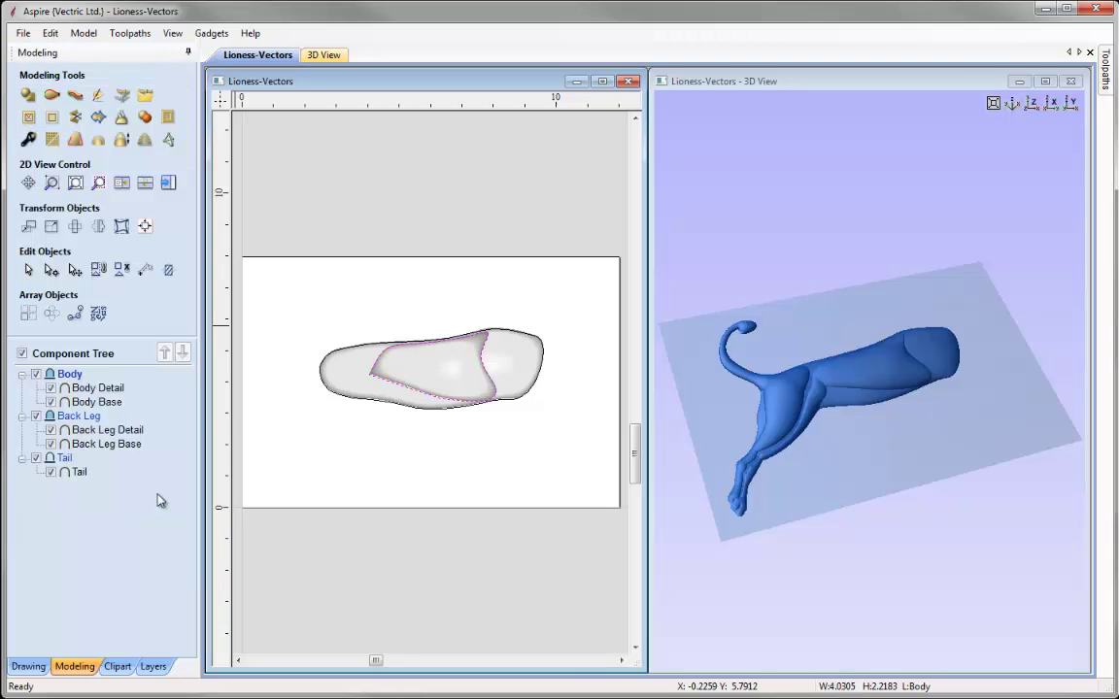
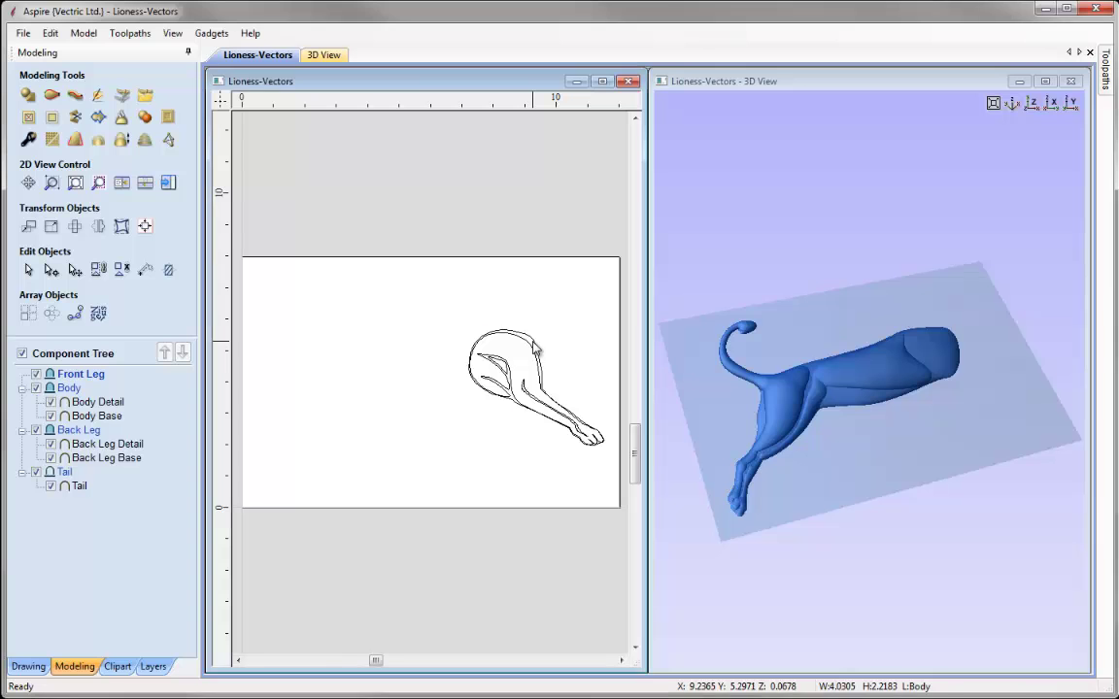
Step: Create a rounded shape from the outer front leg vector at an exact height of 0.2 inches, naming it Front Leg Base
left_click(28, 94)
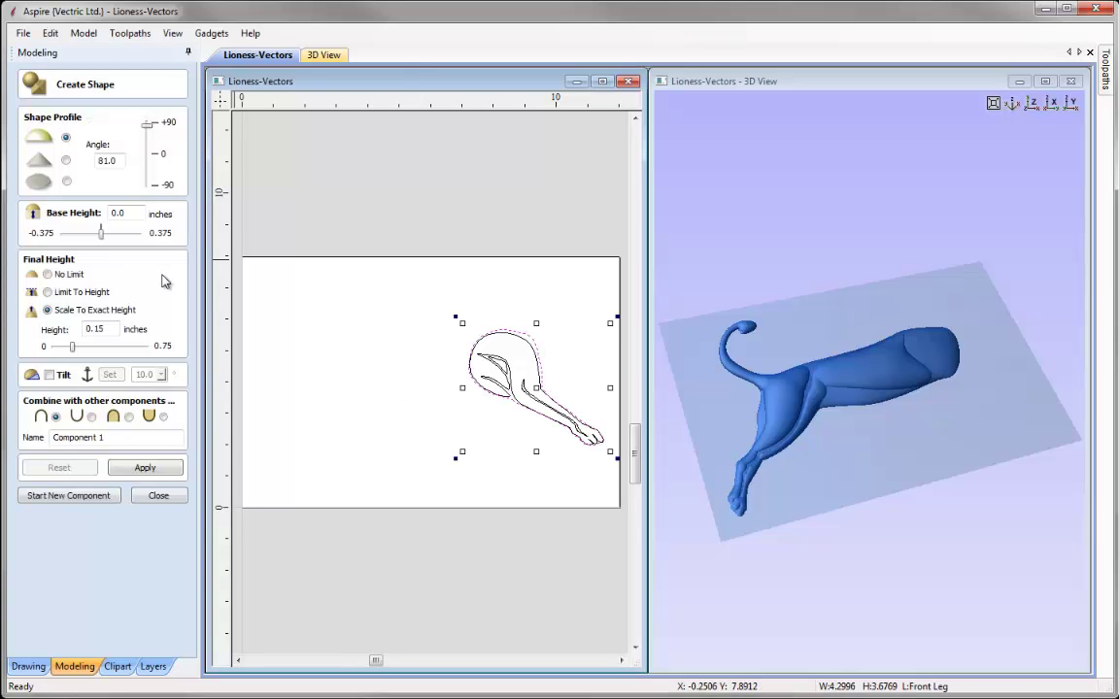
left_click_drag(114, 328, 75, 334)
type("0.2")
left_click_drag(156, 437, 23, 440)
type("Front Leg")
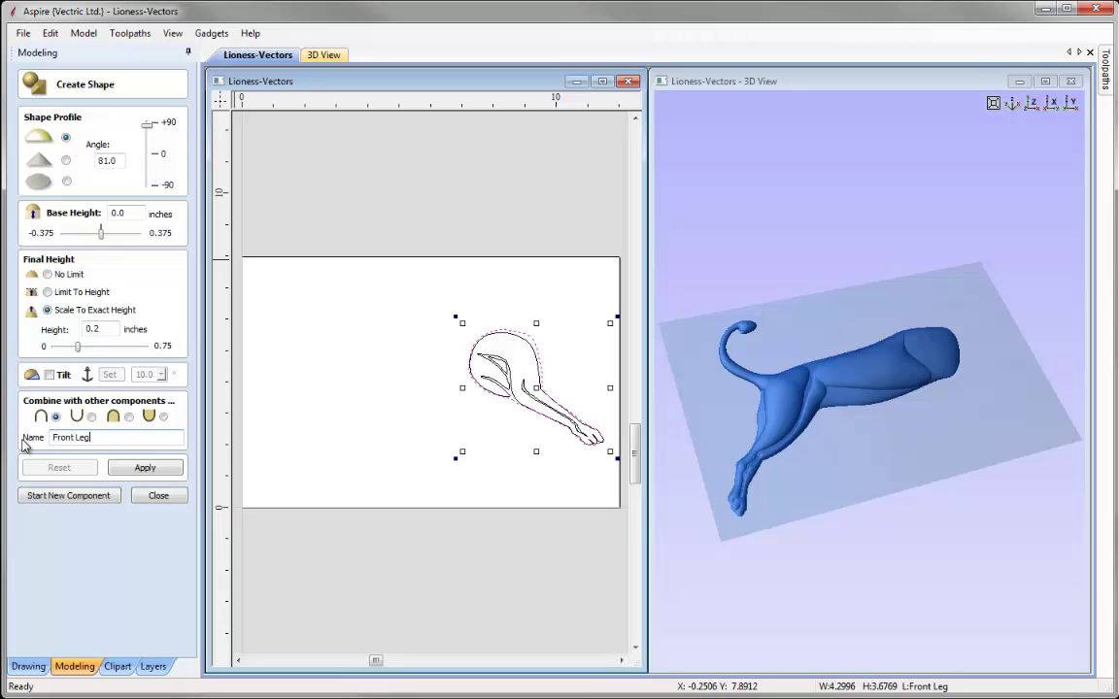
type(" Base")
left_click(115, 469)
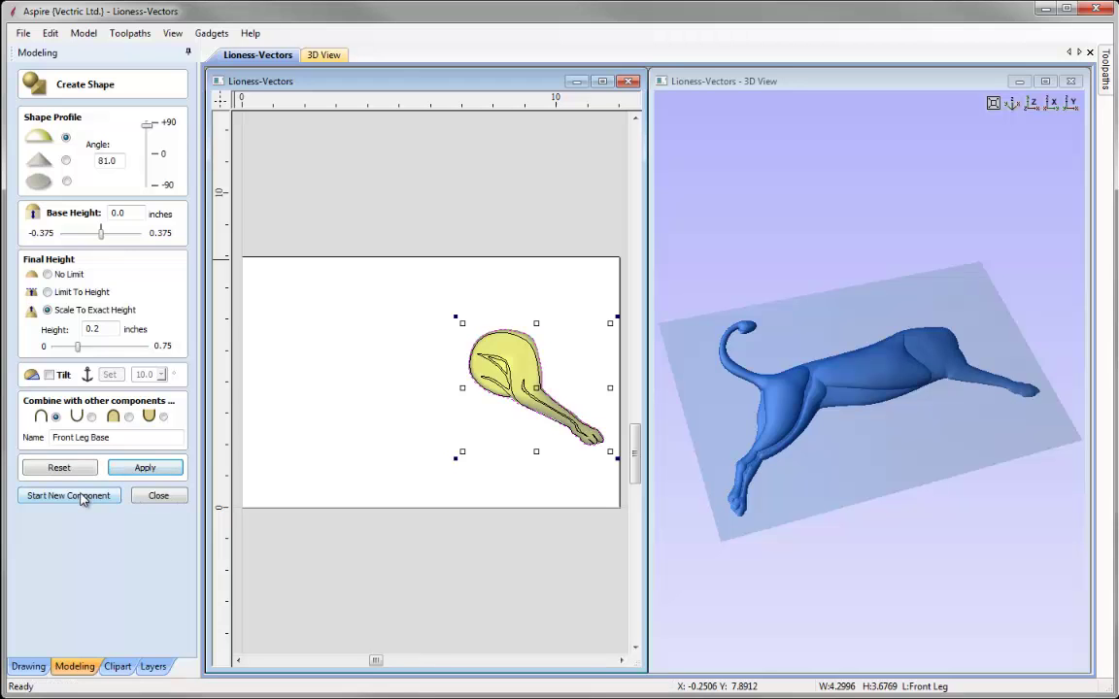
left_click(84, 499)
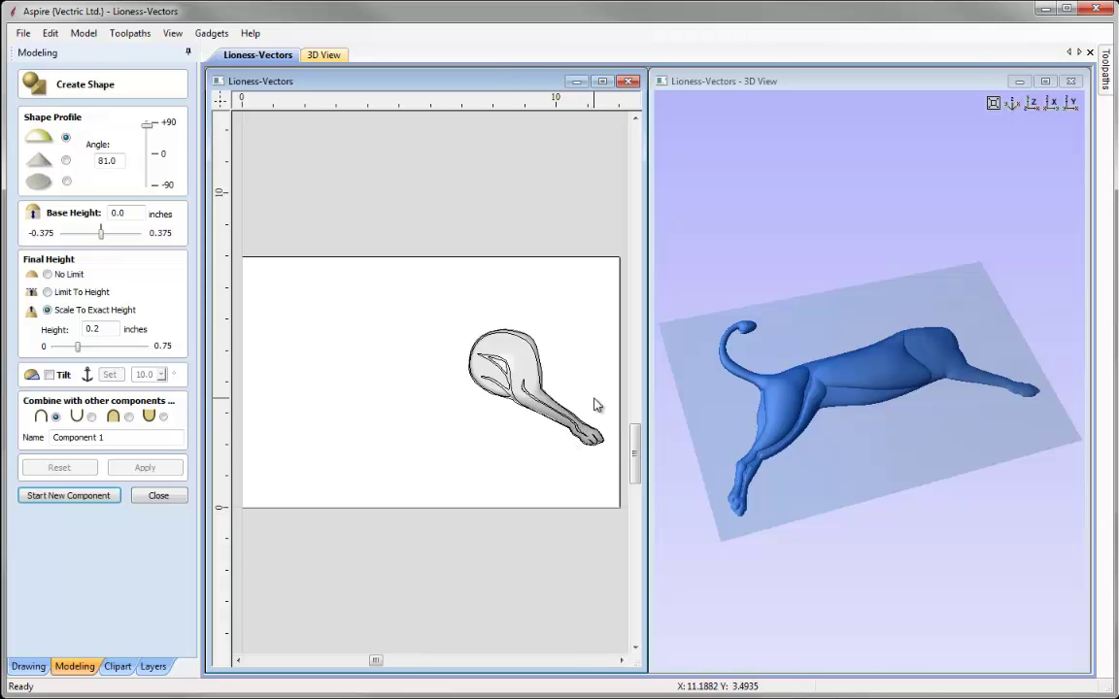
Step: Create a Front Leg Detail shape from the three inner front leg vector selections, scaled to an exact height of 0.15 inches
scroll(596, 406, "up", 2)
scroll(597, 406, "up", 2)
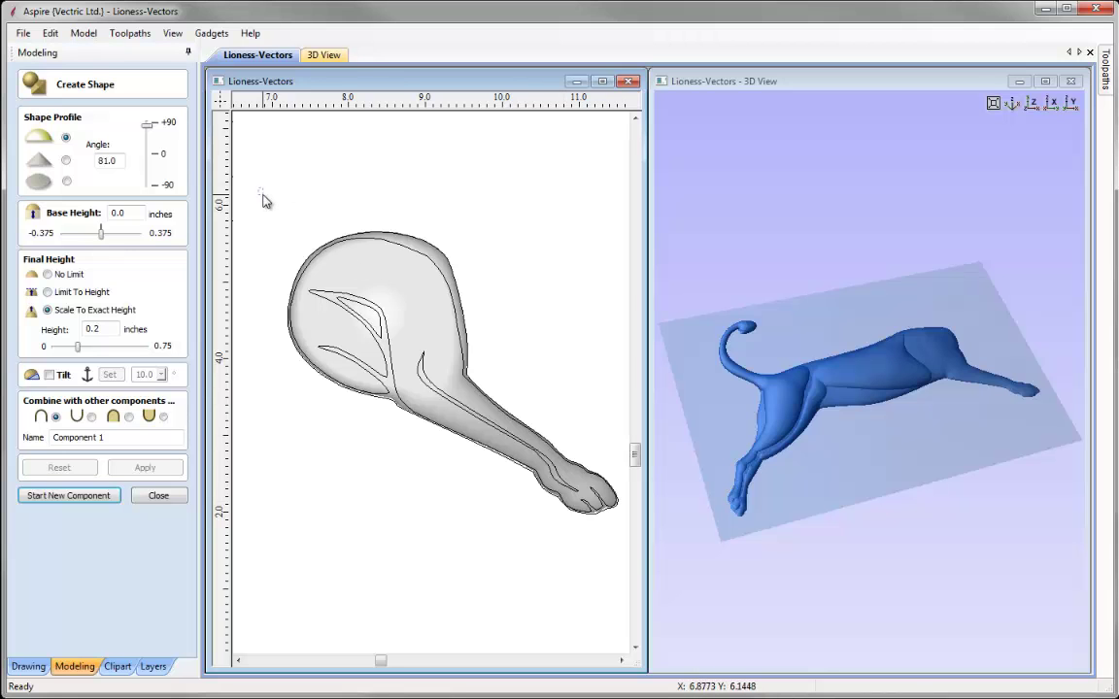
left_click(429, 261)
left_click(333, 284, "shift")
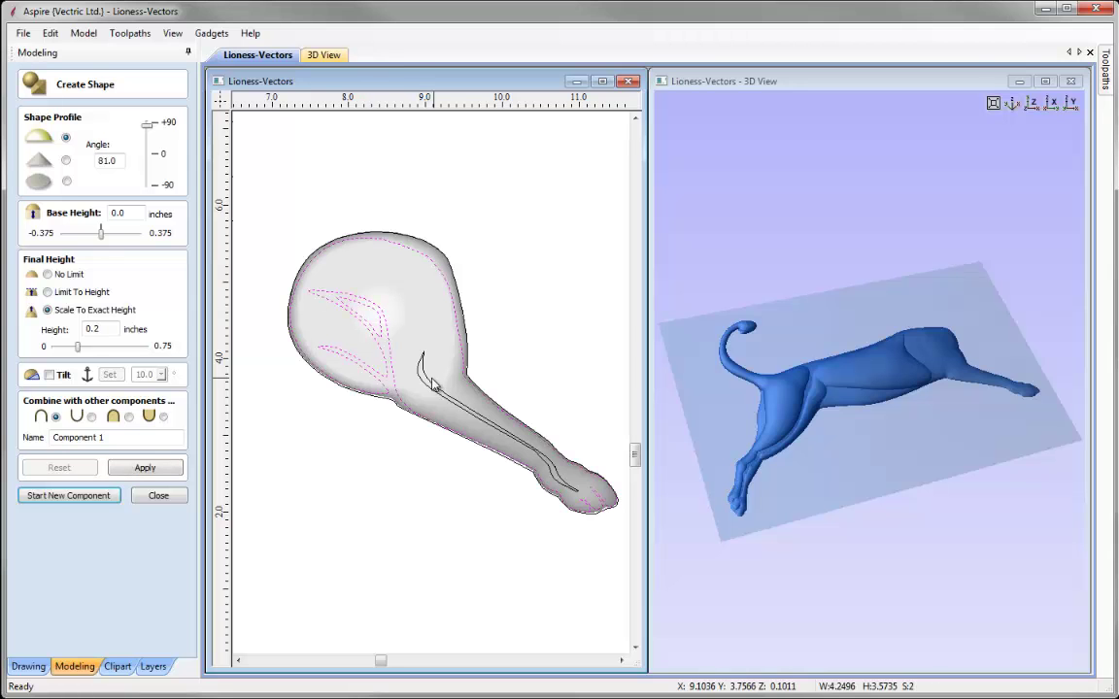
left_click(430, 379, "shift")
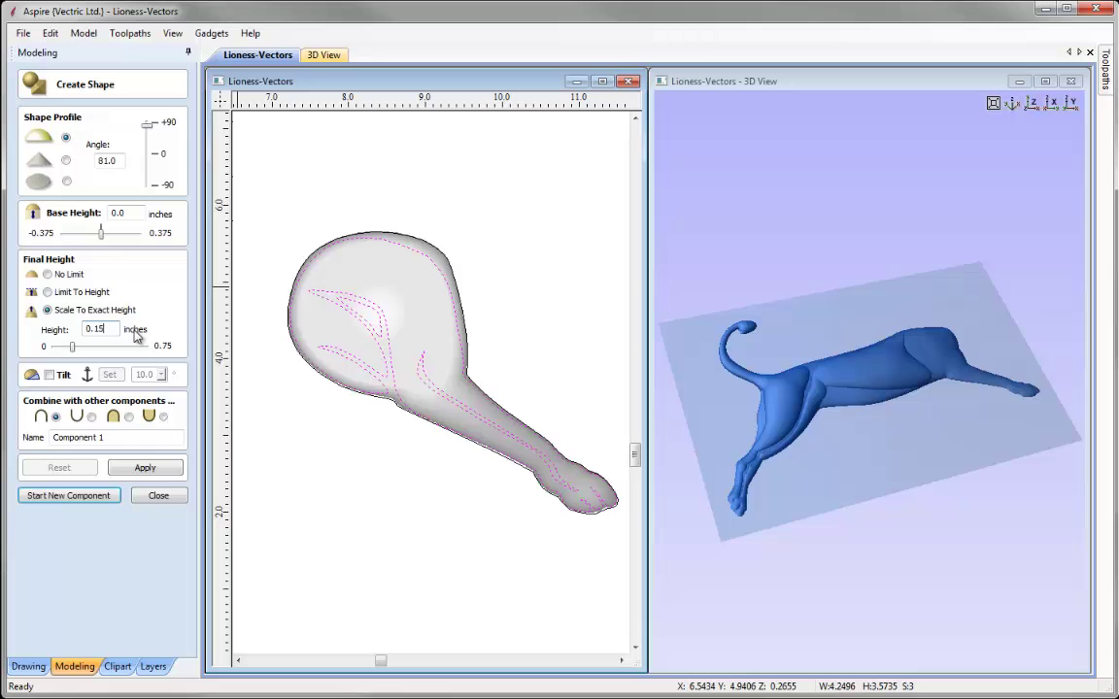
triple_click(78, 437)
type("Front Leg Detail")
left_click(145, 468)
Step: Inspect the front leg in 3D, reduce the detail's exact height to 0.1125 inches and finish Create Shape
scroll(964, 382, "up", 10)
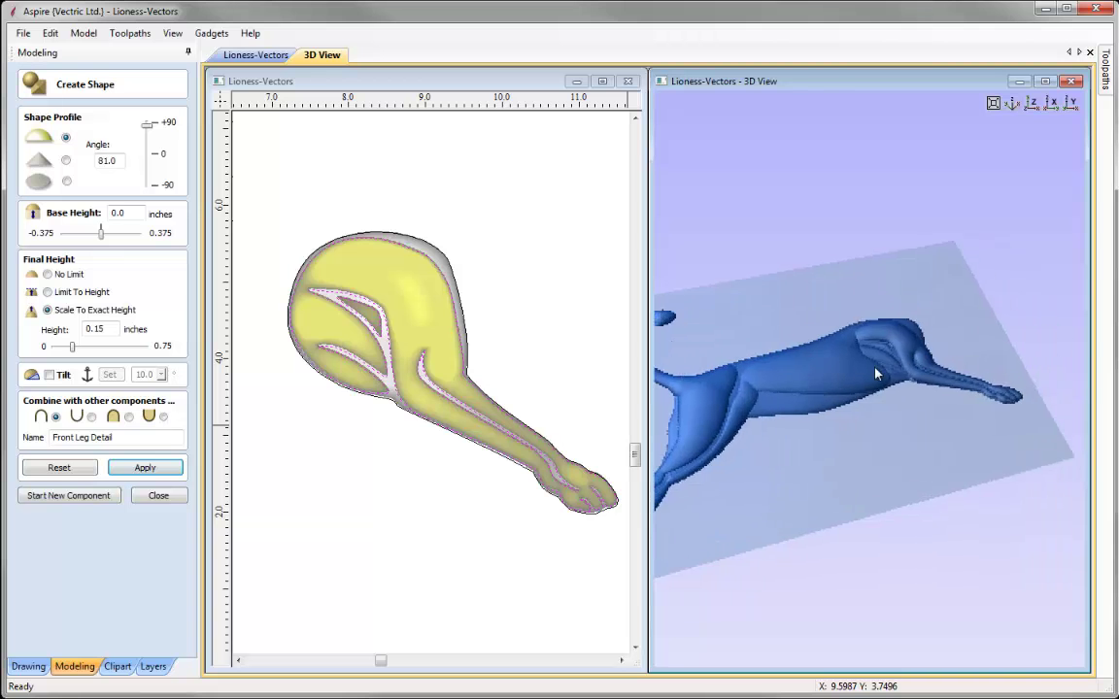
left_click_drag(891, 357, 826, 456)
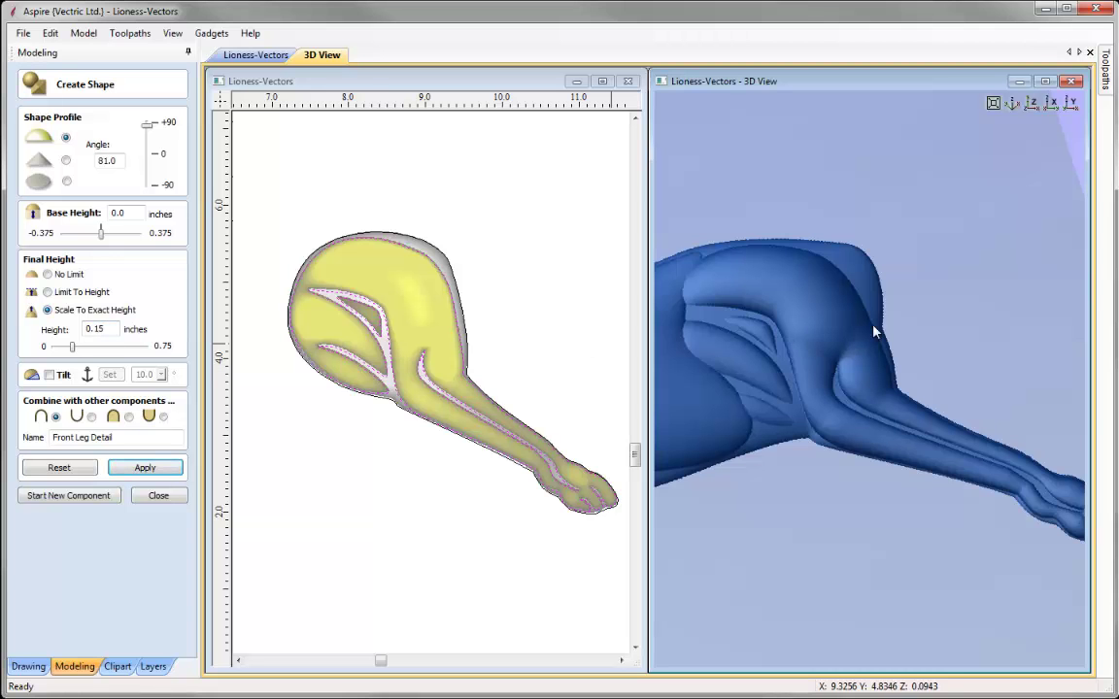
left_click_drag(754, 377, 668, 329)
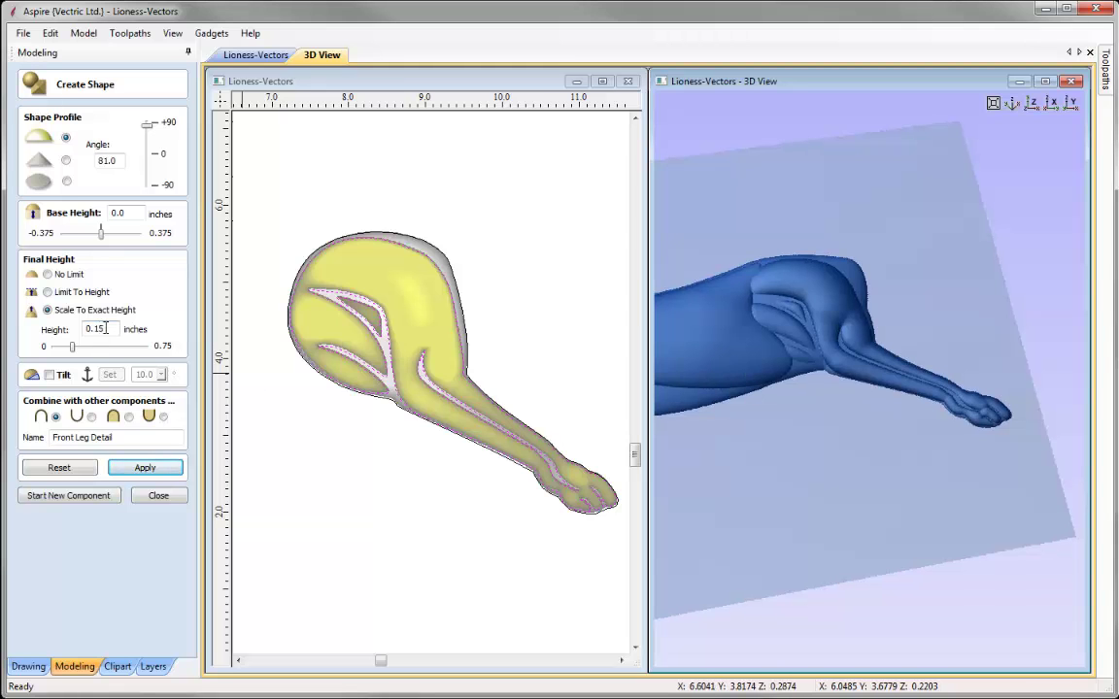
left_click_drag(75, 352, 68, 351)
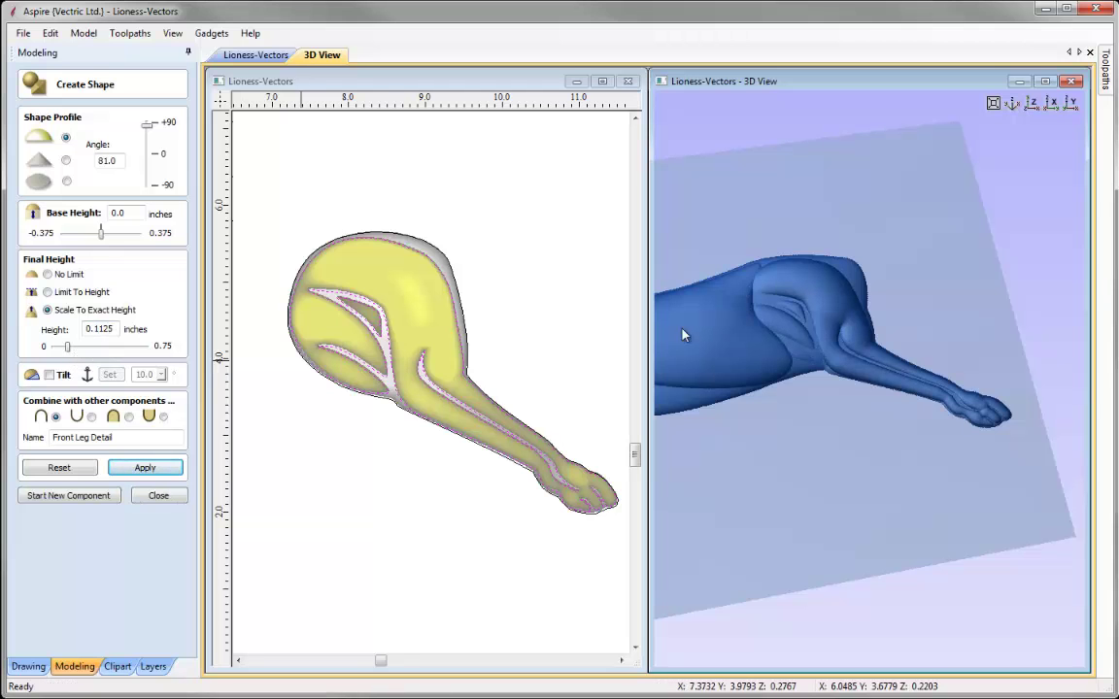
left_click(139, 469)
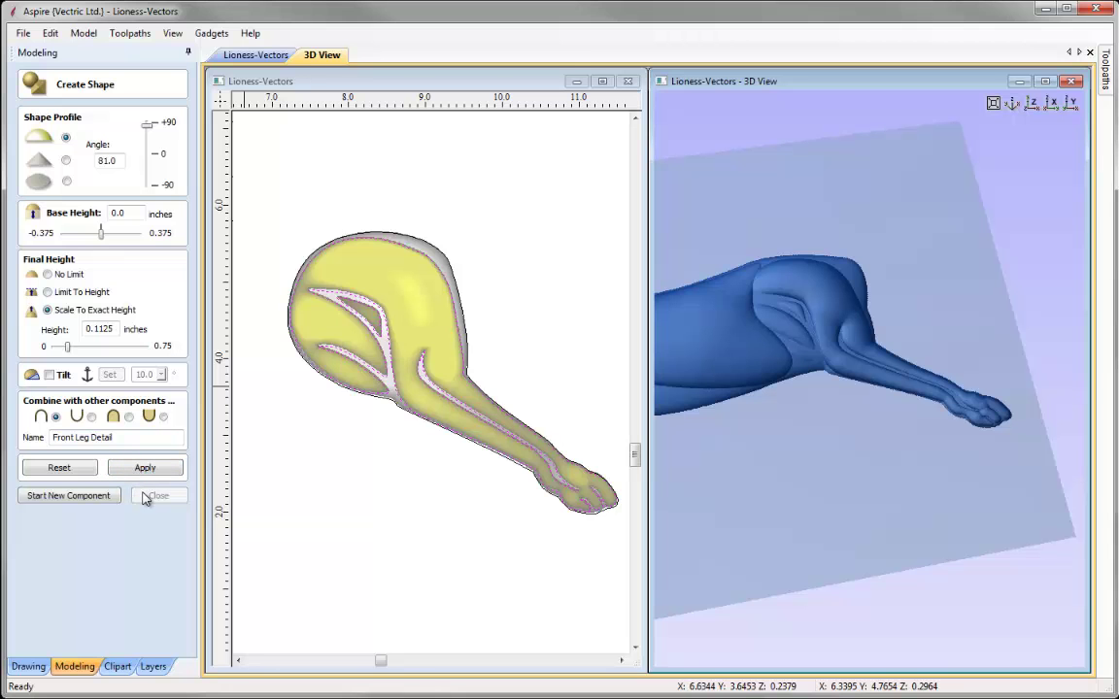
left_click(156, 496)
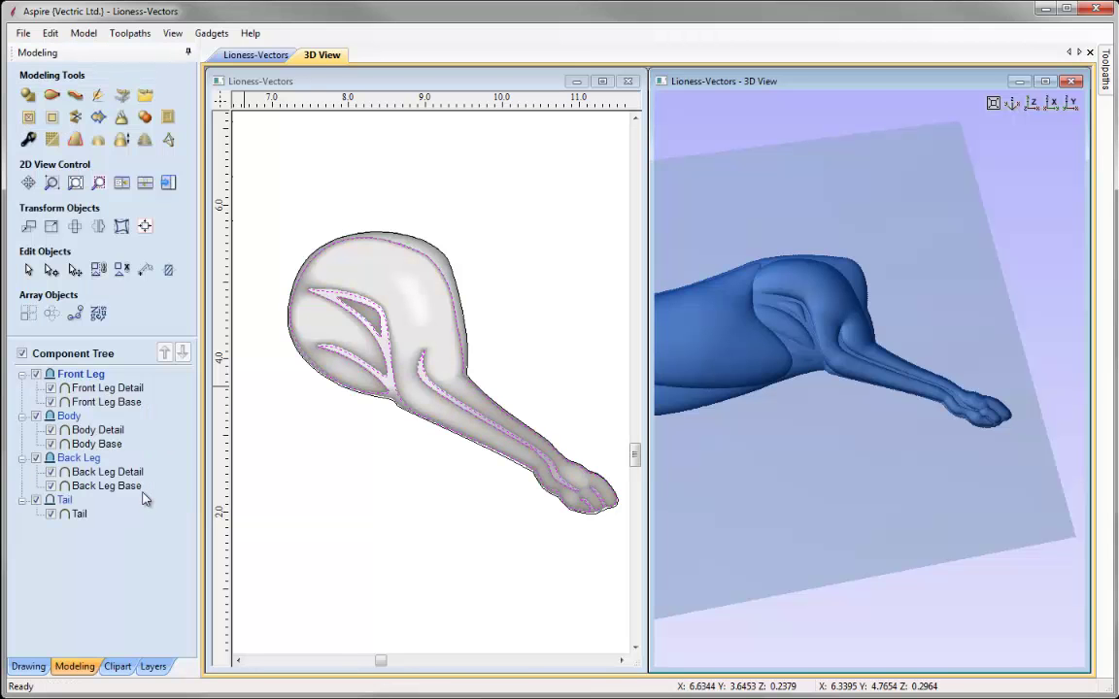
Step: Hide the Front Leg layer, show the Head layer and make Head the active layer
left_click(153, 666)
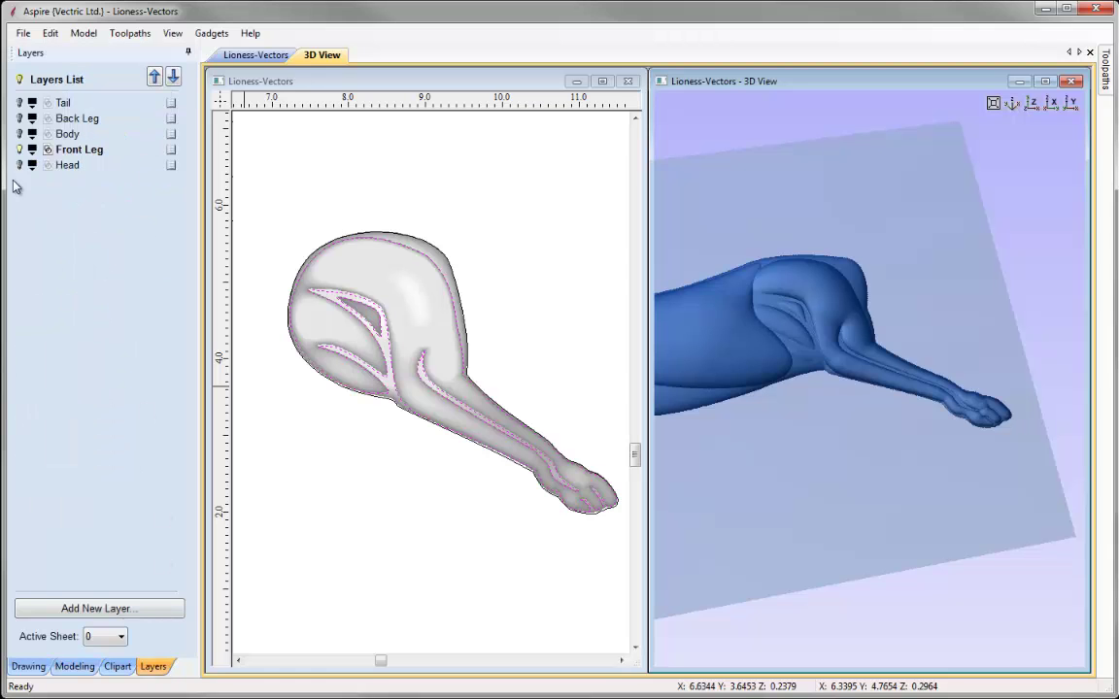
left_click(19, 150)
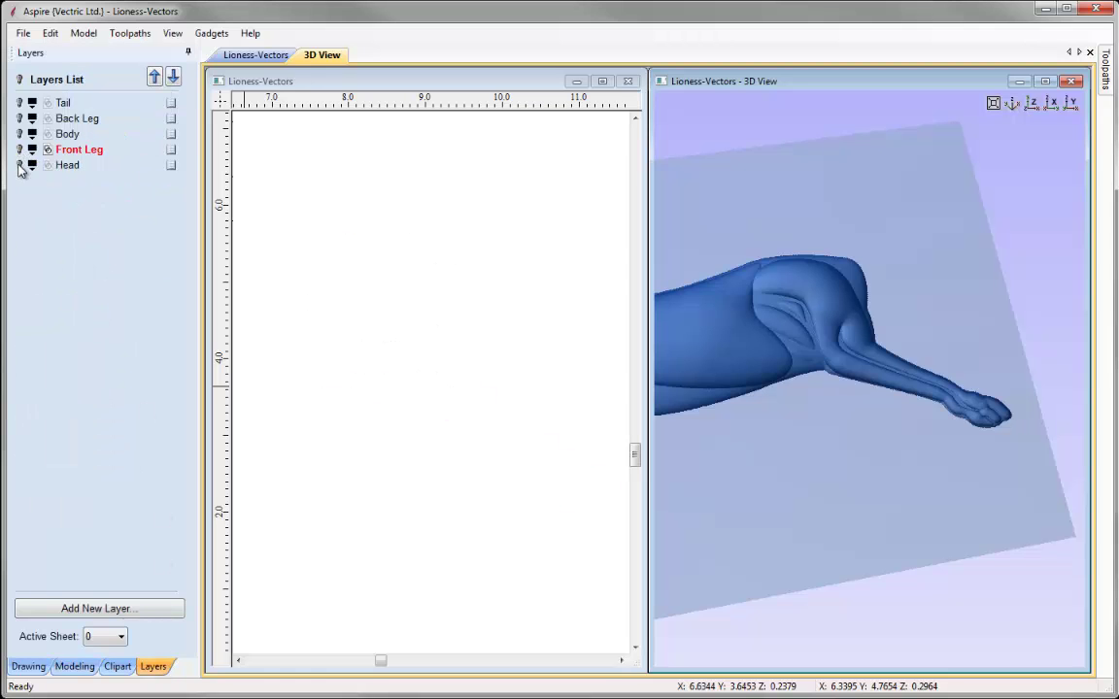
left_click(19, 165)
left_click(69, 166)
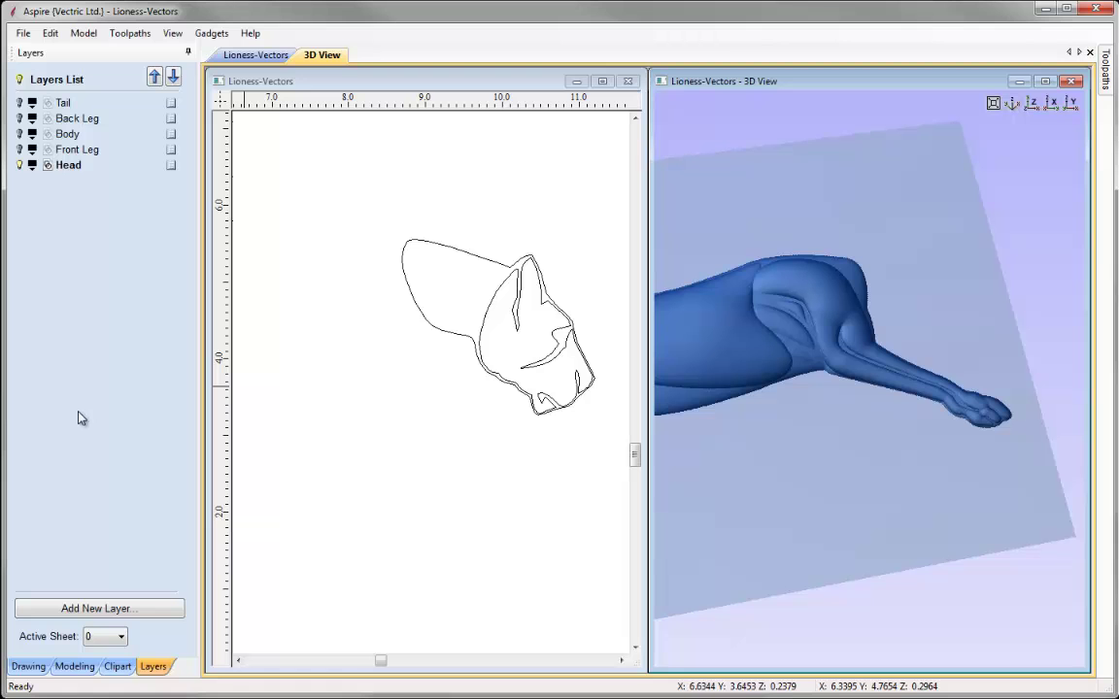
Step: Insert a new level in the component tree above Front Leg and rename it Head
left_click(75, 666)
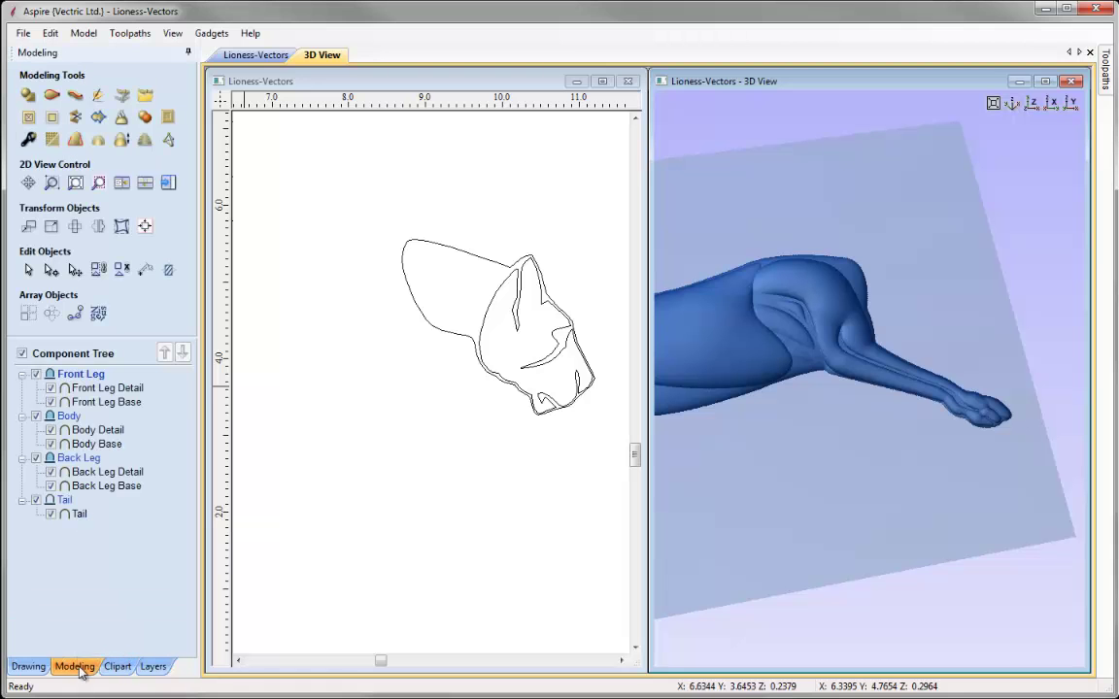
right_click(85, 377)
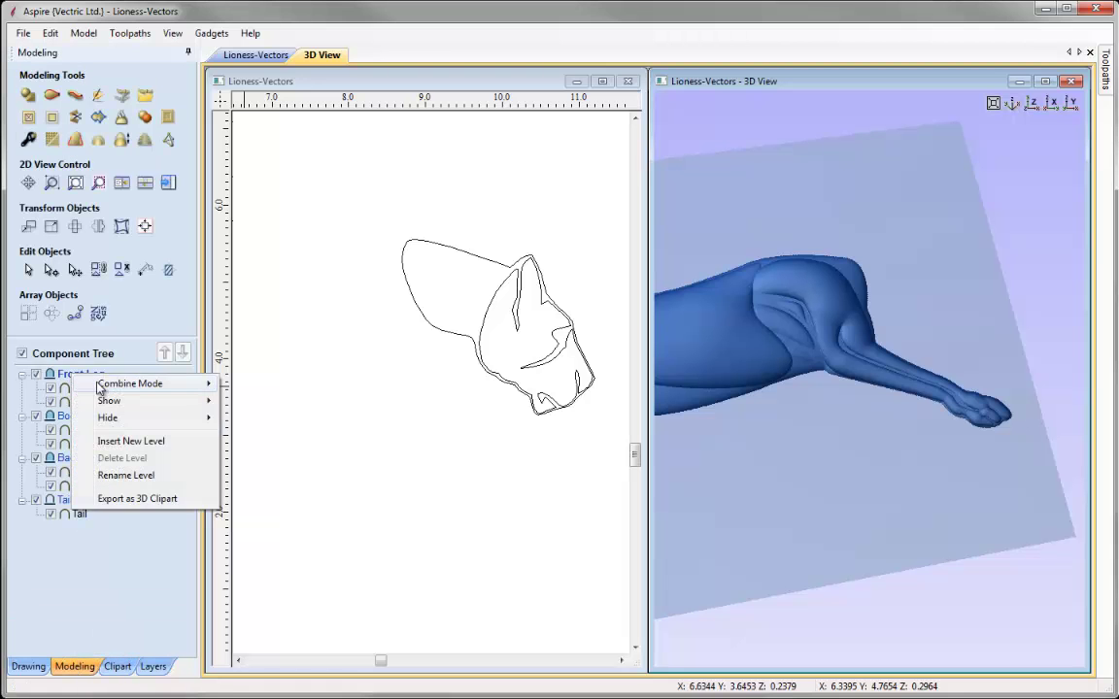
left_click(117, 442)
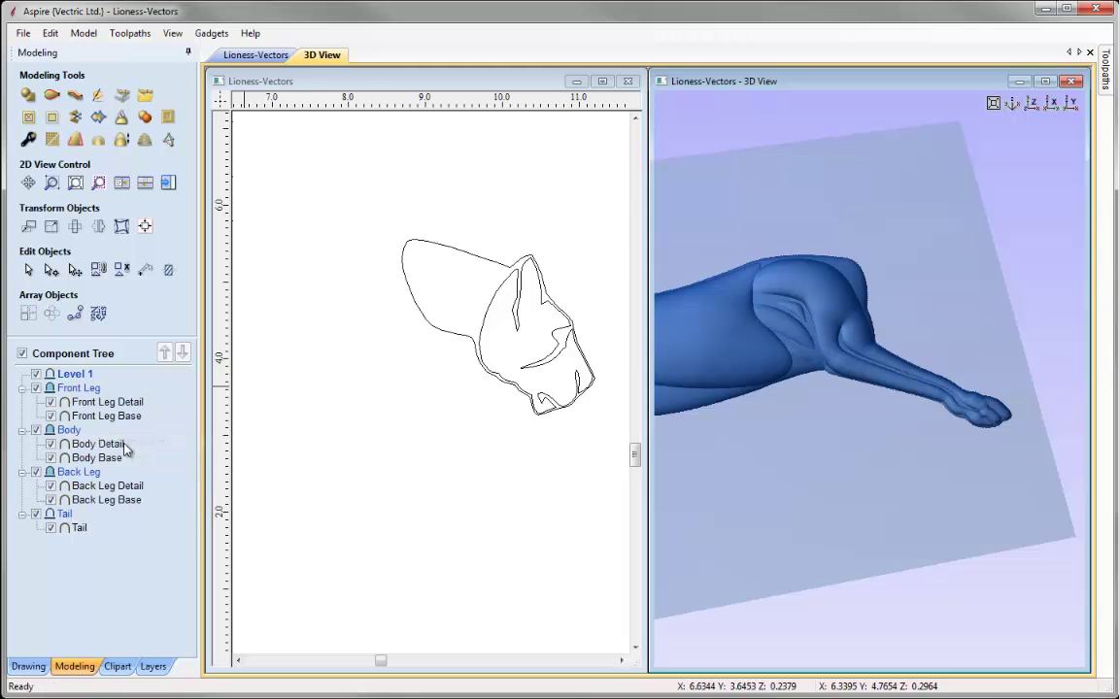
right_click(68, 376)
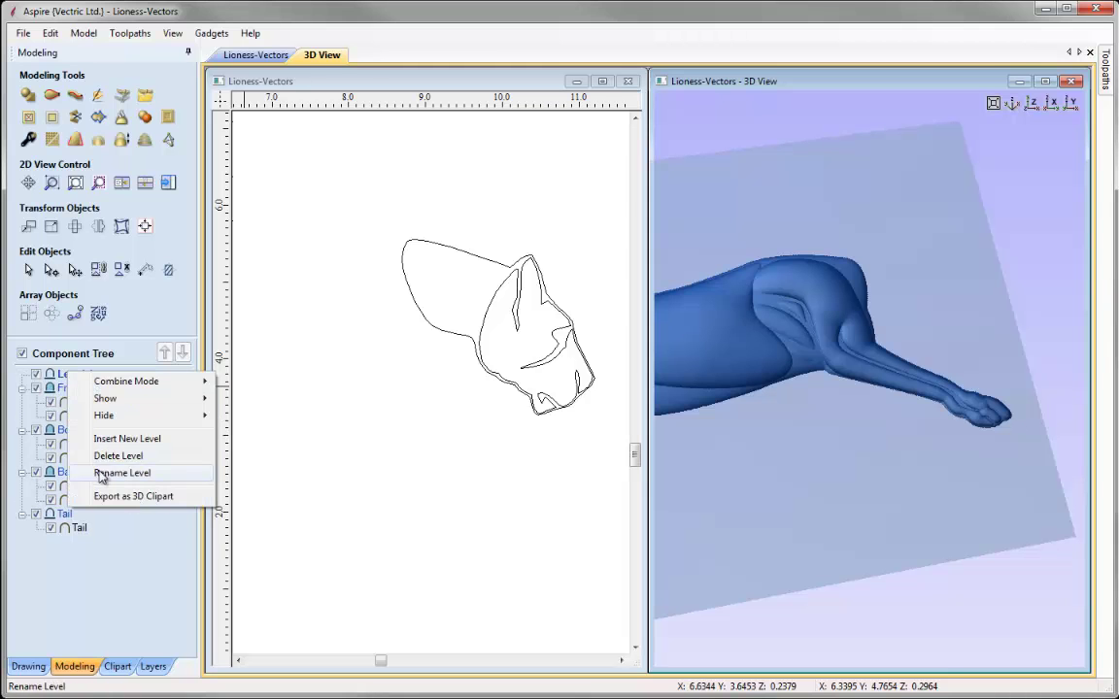
left_click(102, 472)
type("HEad")
key("BackSpace")
key("BackSpace")
type("ead")
key("Return")
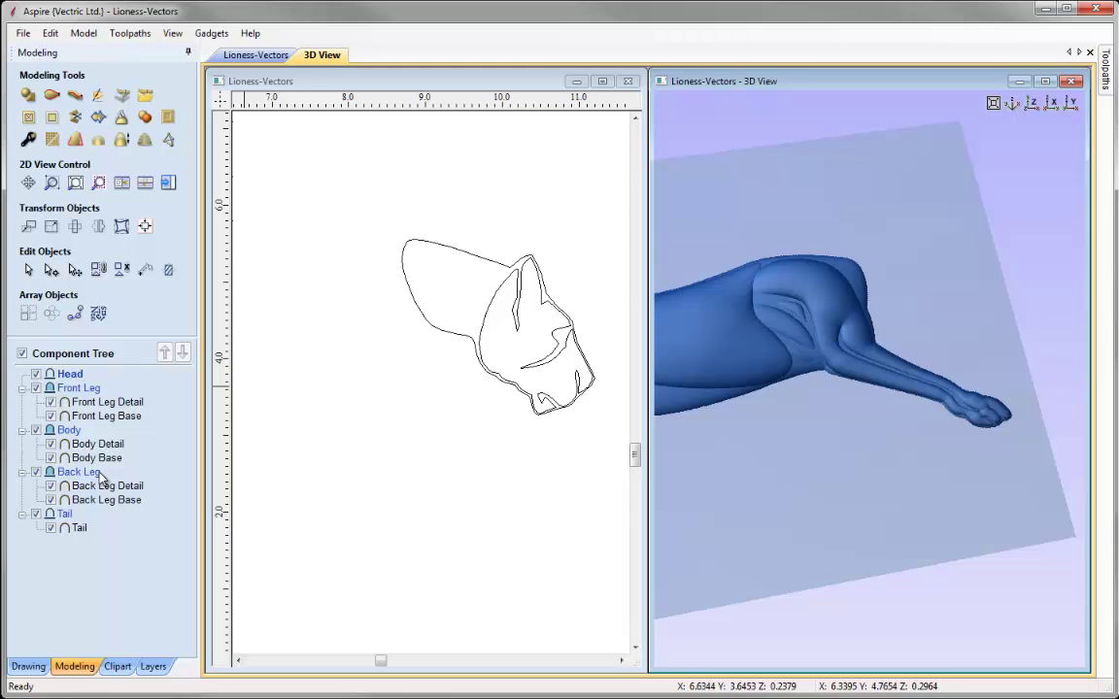
Step: Set the Head level's combine mode to Merge, matching the Front Leg, Body and Back Leg levels
right_click(73, 388)
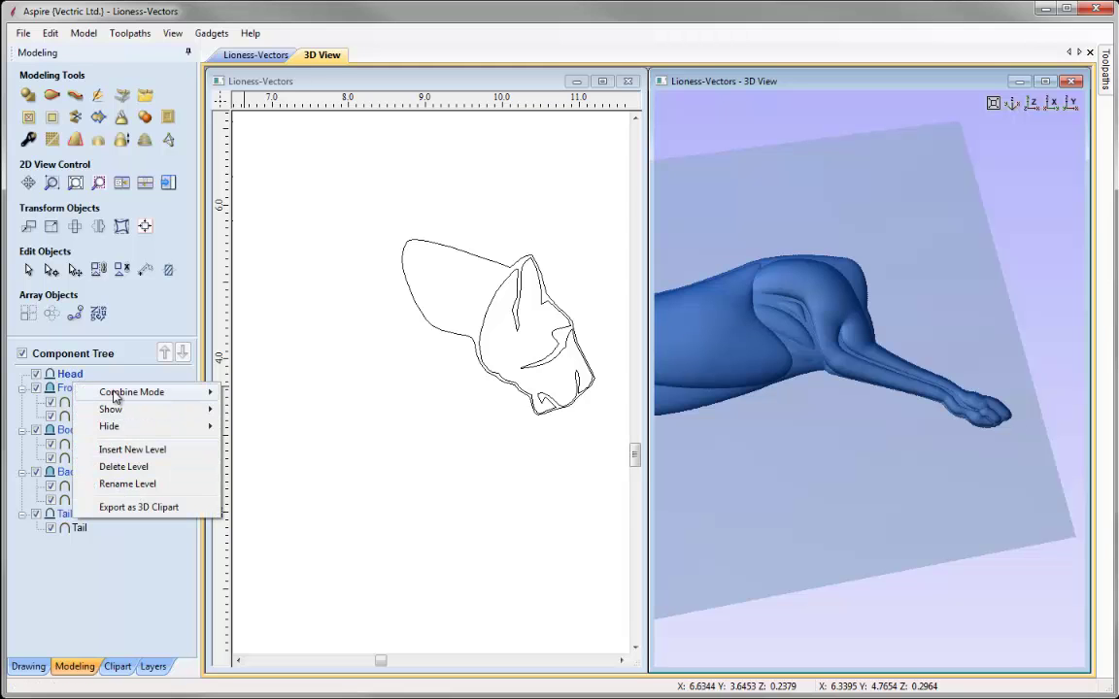
mouse_move(220, 392)
left_click(281, 426)
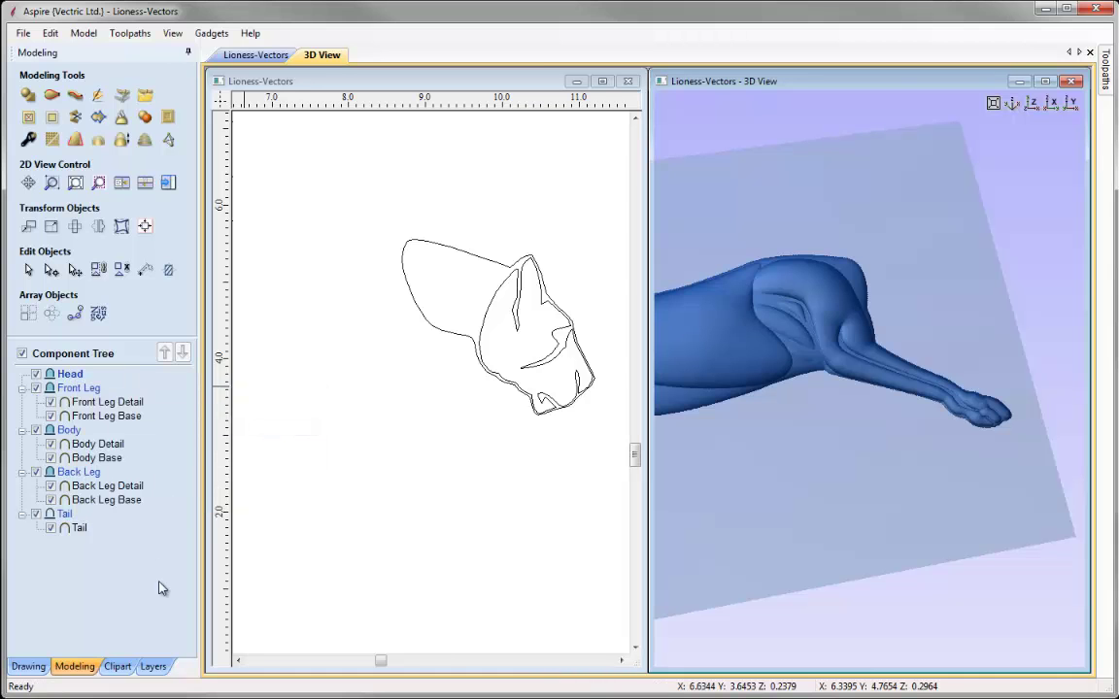
Step: Create a rounded shape from the outer head and neck vector at an exact height of 0.2 inches, naming it Head Base
left_click(423, 317)
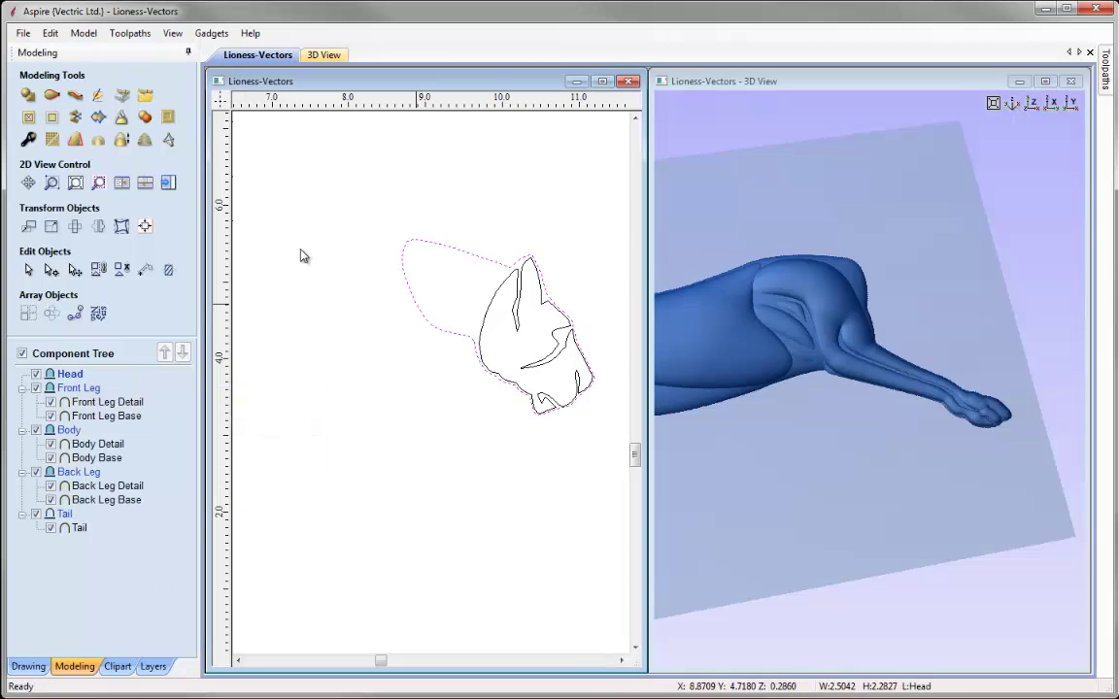
left_click(27, 96)
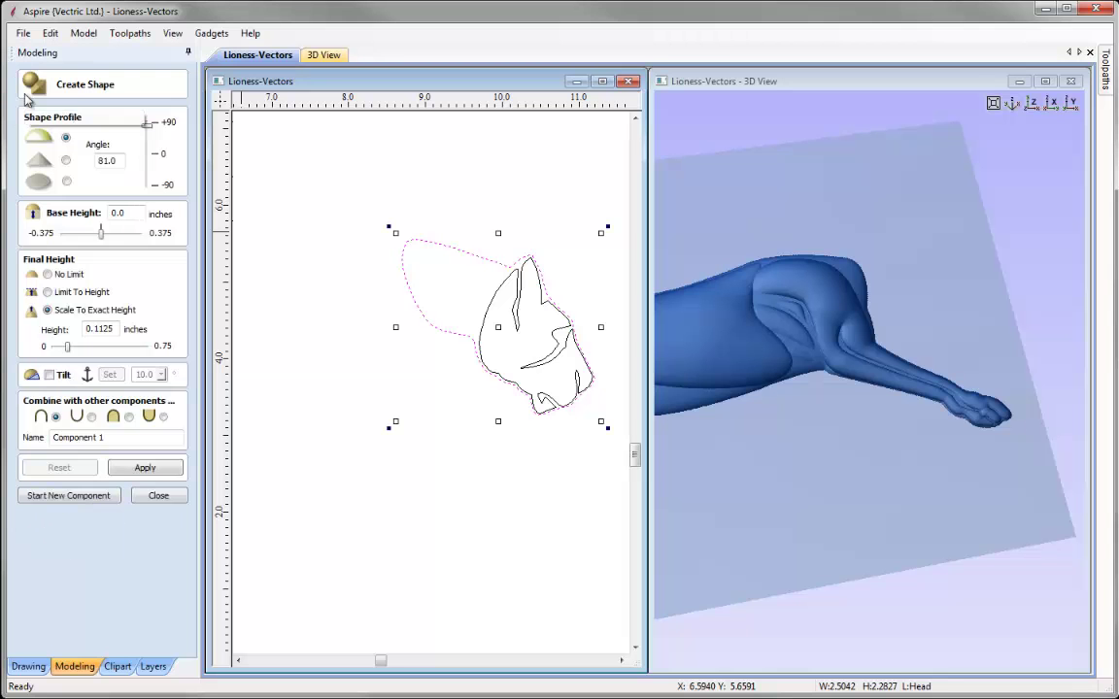
double_click(103, 330)
type("2")
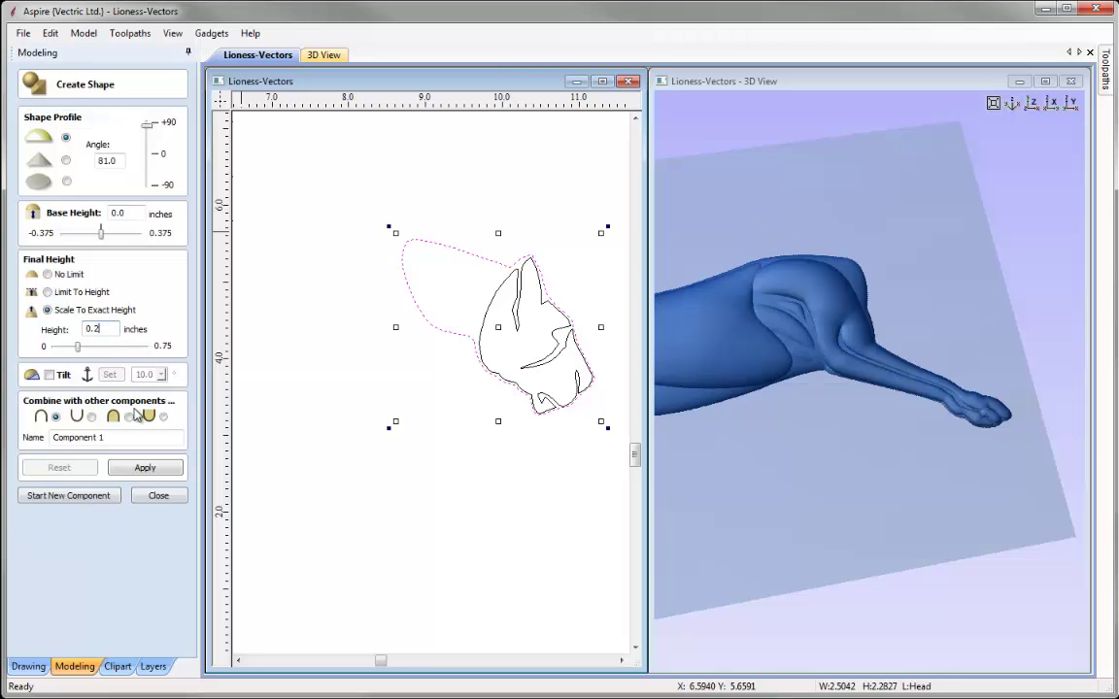
left_click(120, 438)
type("HEa")
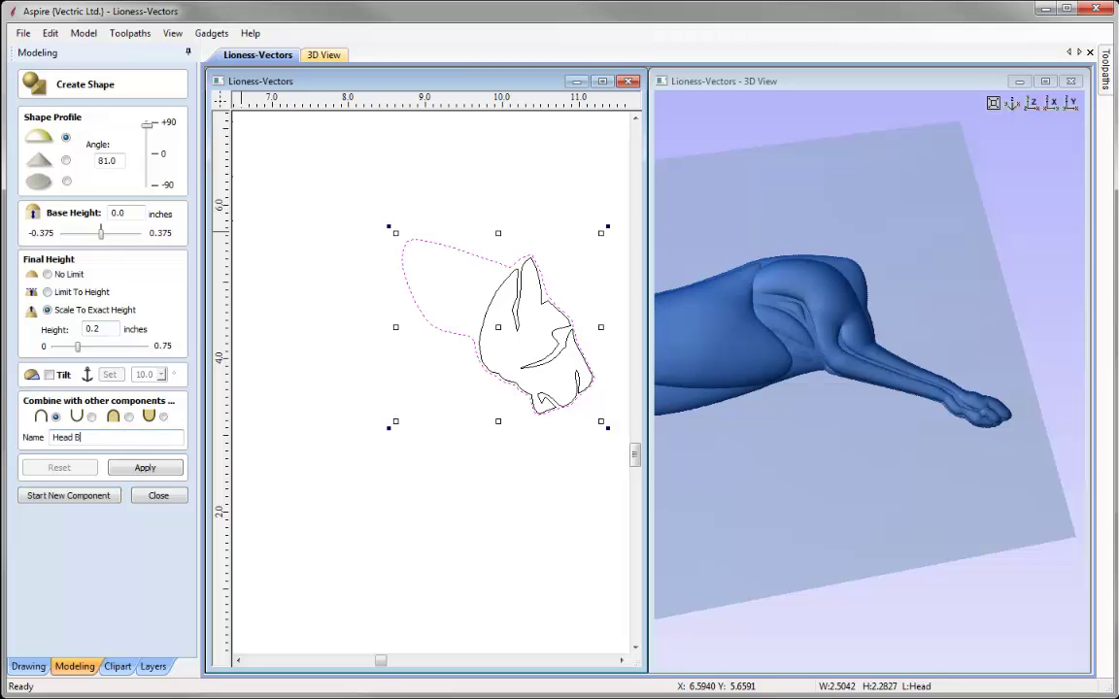
left_click(127, 467)
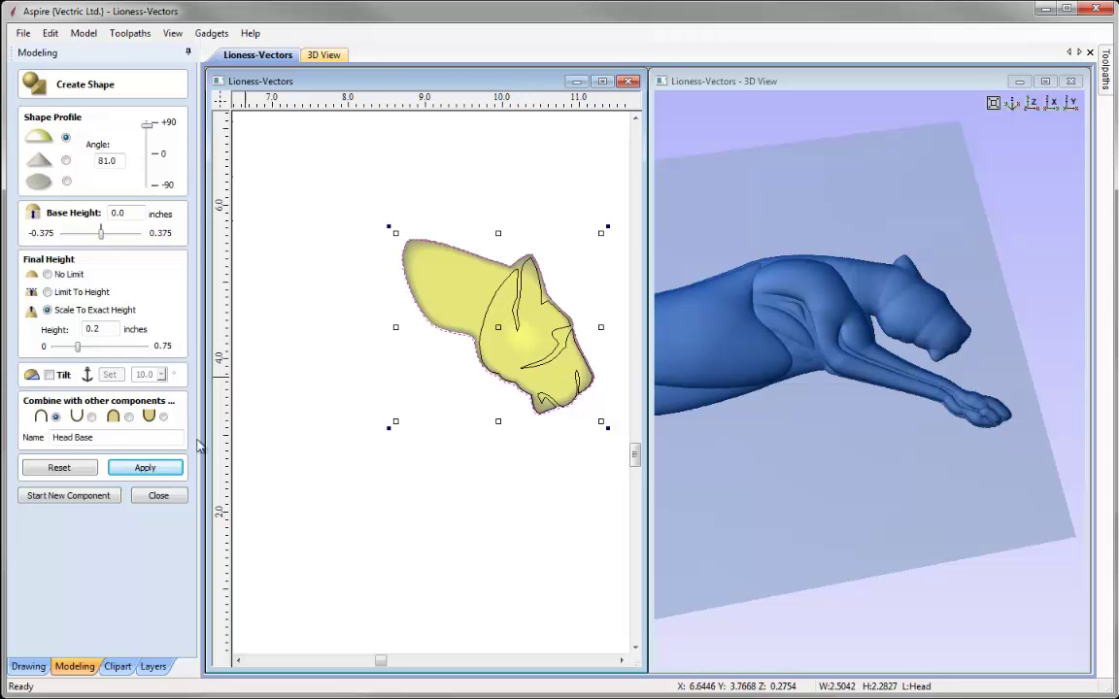
Step: Create a Head Detail component from the inner head vectors, scaled to an exact height of 0.15 inches
left_click(66, 497)
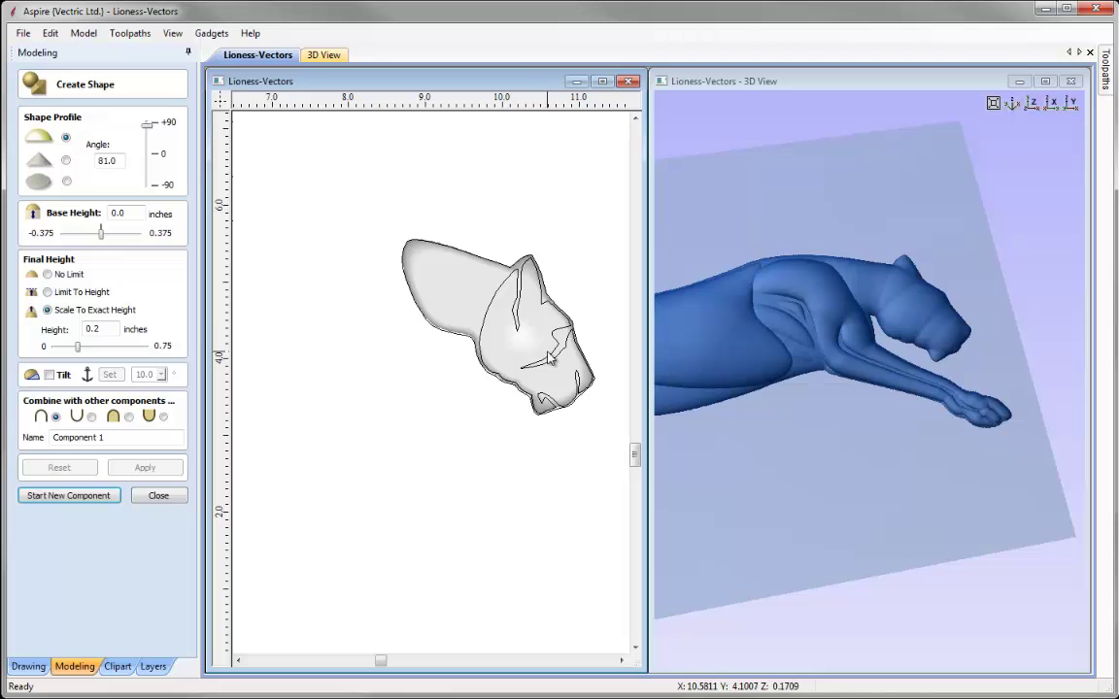
left_click(497, 325)
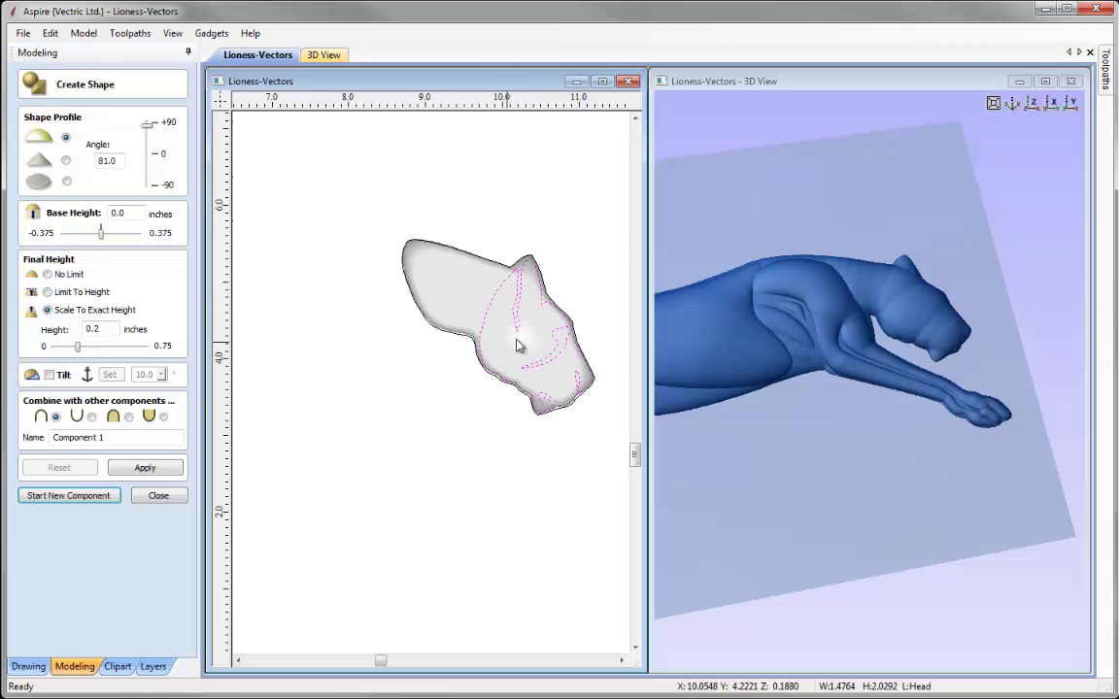
left_click_drag(94, 331, 102, 330)
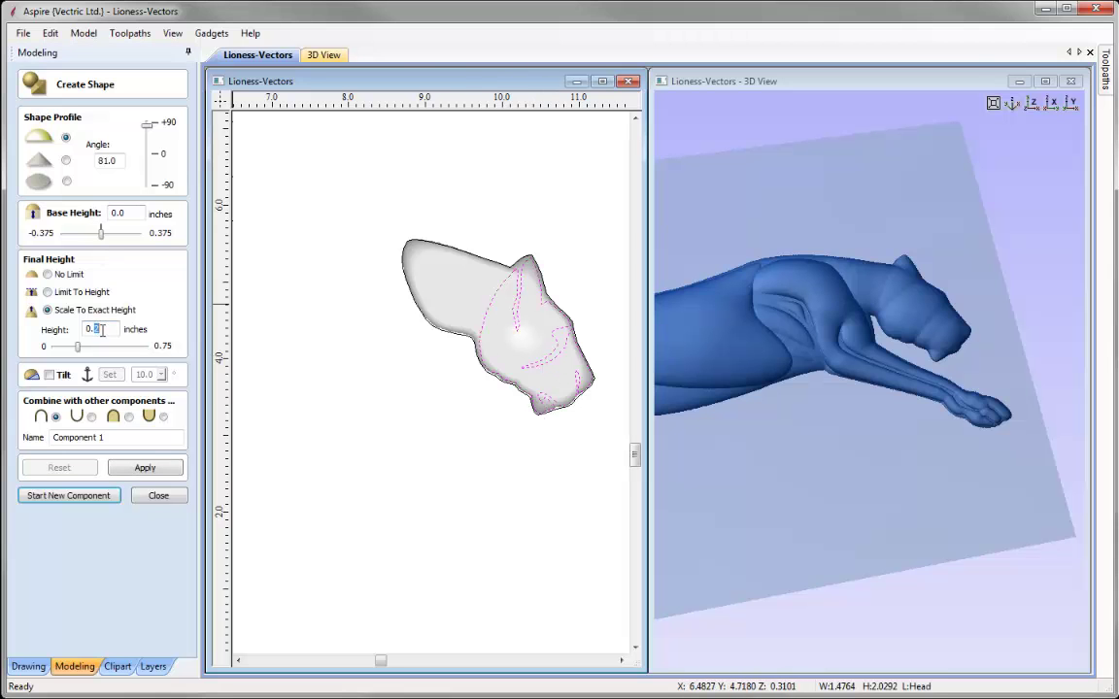
type("15")
double_click(78, 437)
type("HE")
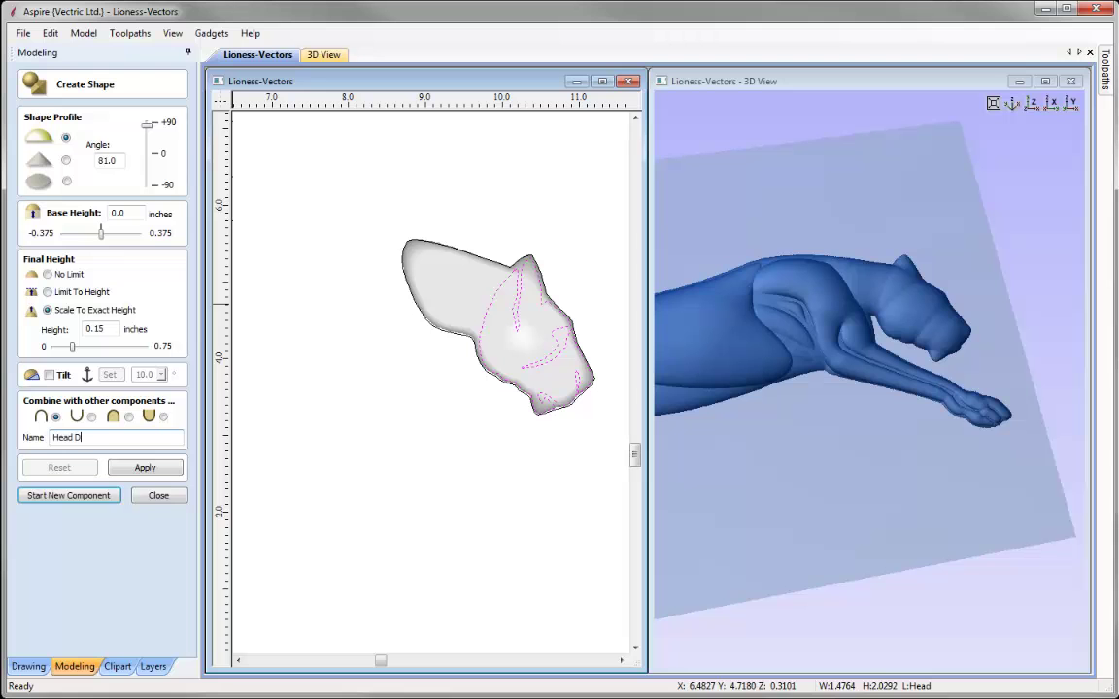
left_click(145, 469)
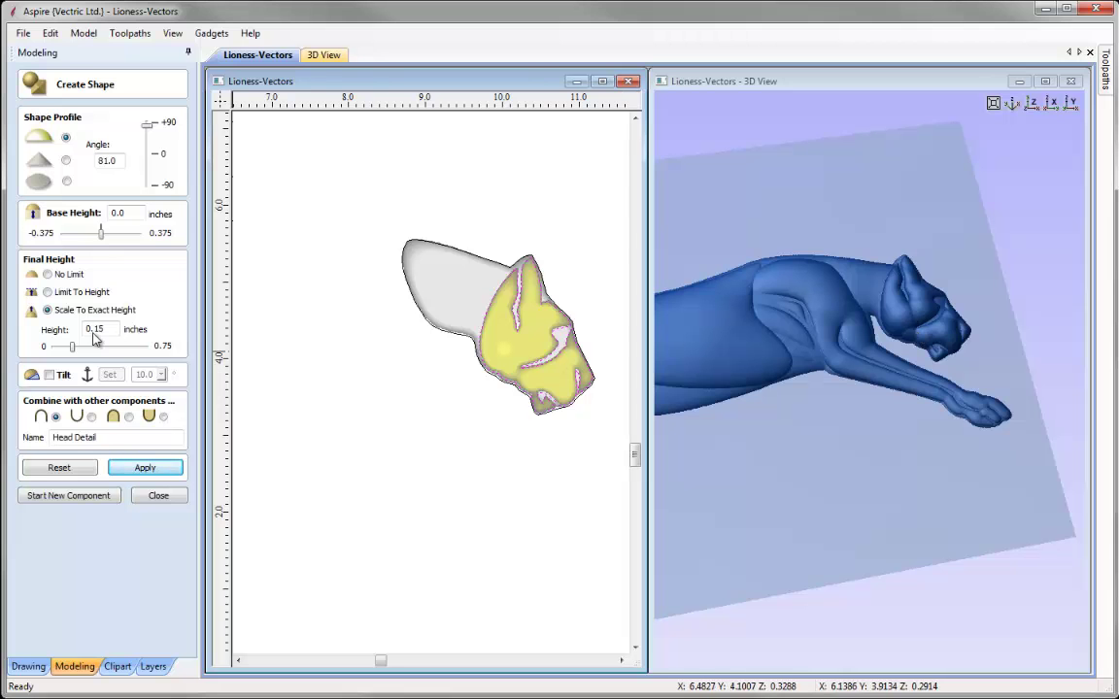
Step: Reduce the Head Detail's exact height to 0.0675 inches and finish Create Shape
left_click_drag(98, 329, 110, 329)
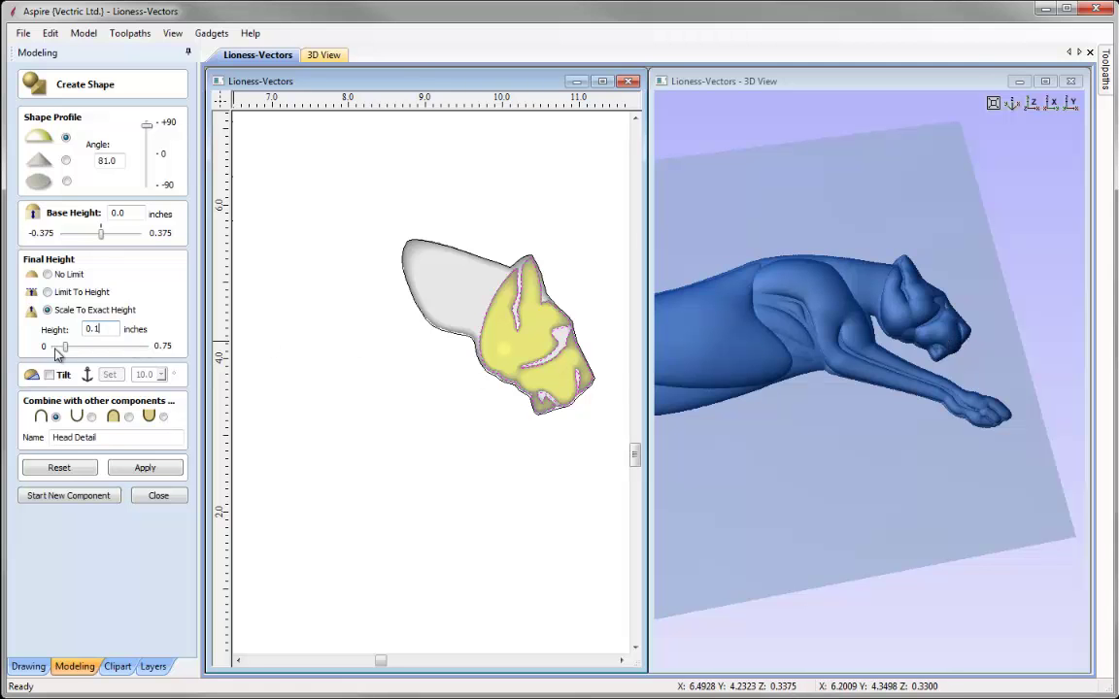
left_click_drag(67, 353, 64, 355)
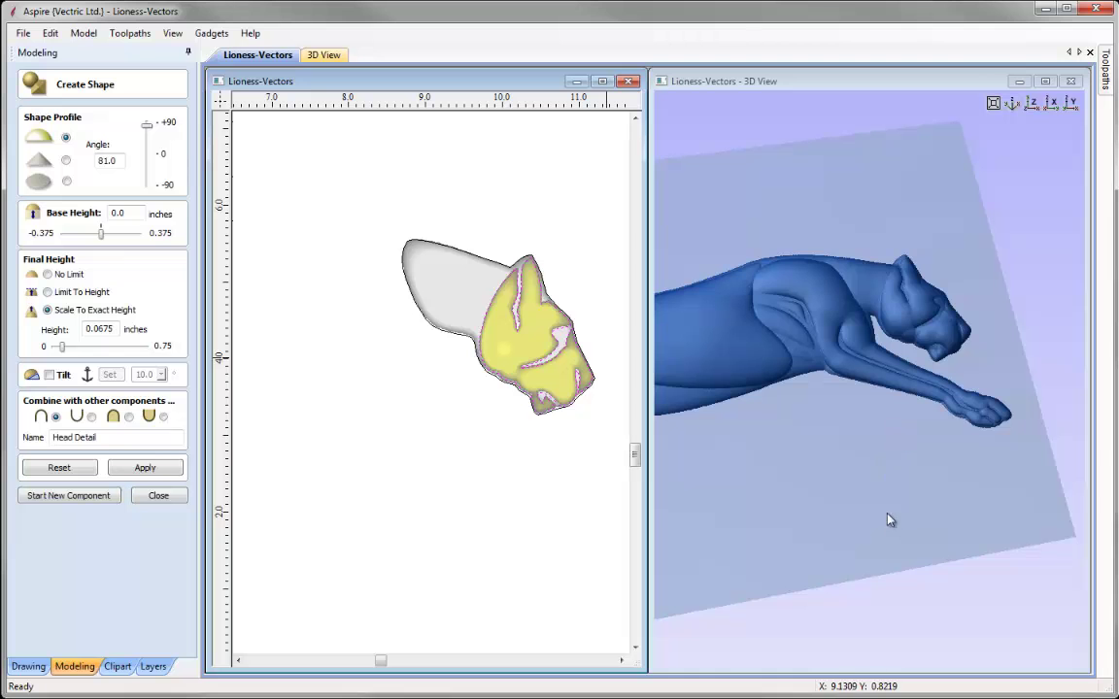
left_click(158, 498)
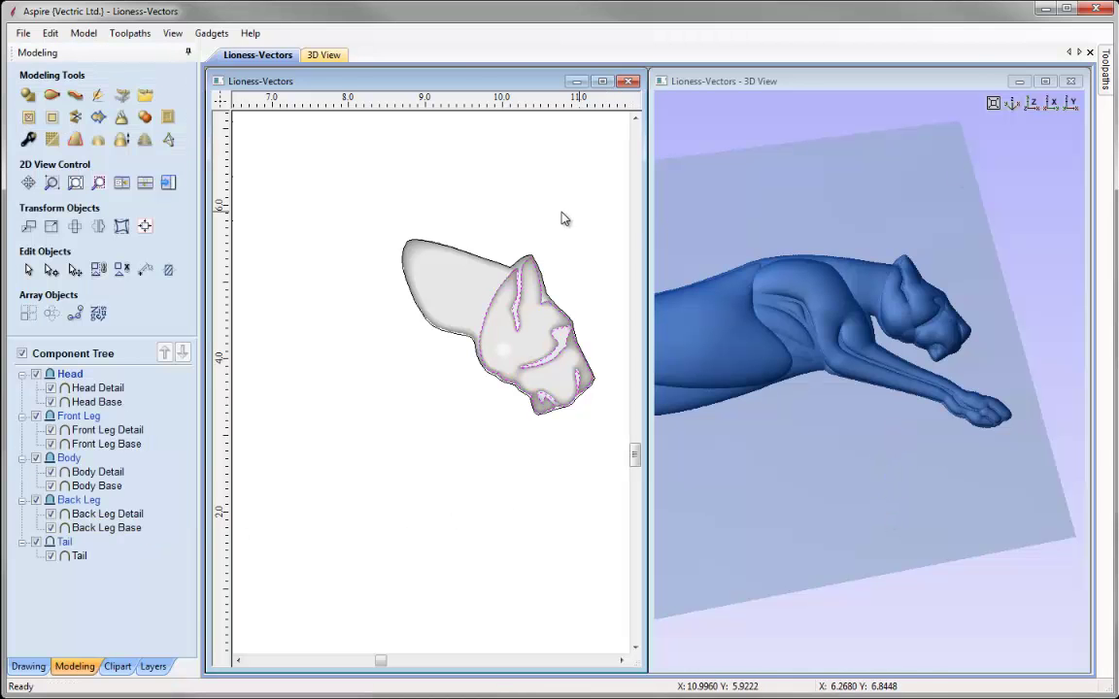
Step: Maximize the 3D view and inspect the whole lioness at an angle and from directly above
left_click(993, 102)
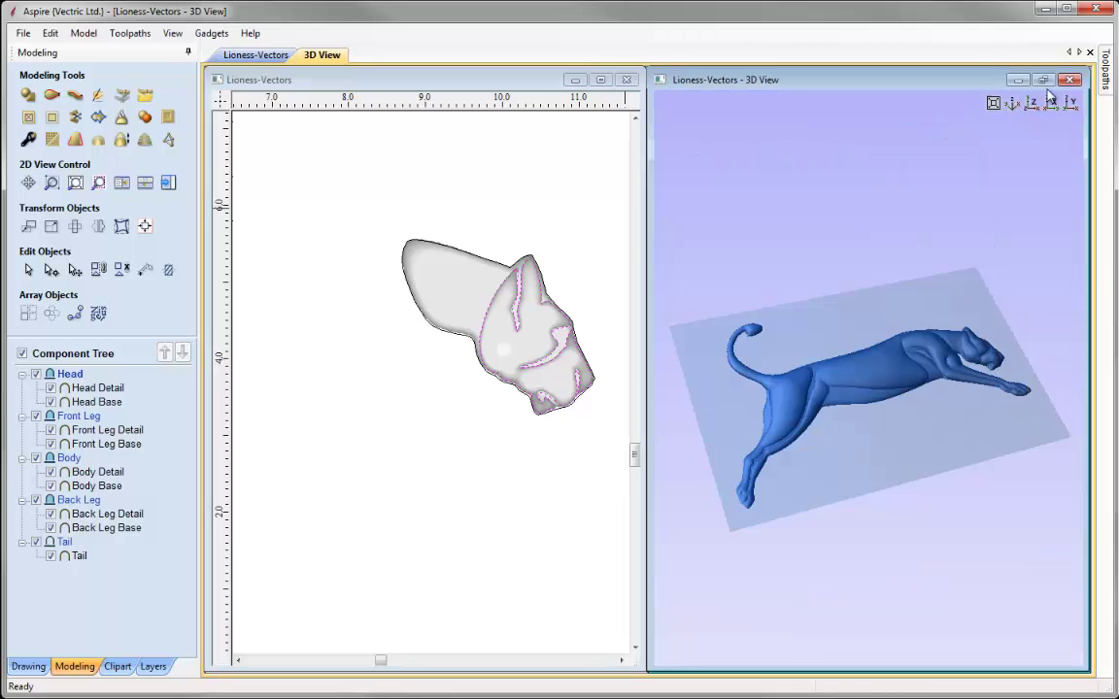
left_click(1042, 80)
left_click_drag(837, 417, 704, 457)
scroll(785, 457, "up", 3)
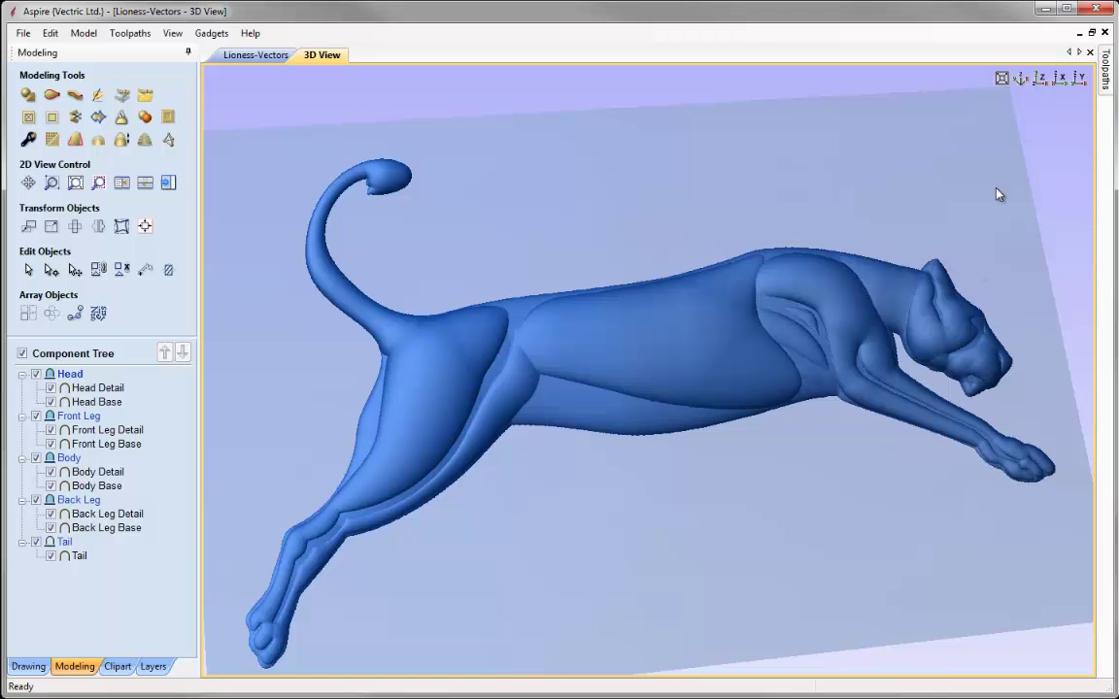
left_click(1039, 83)
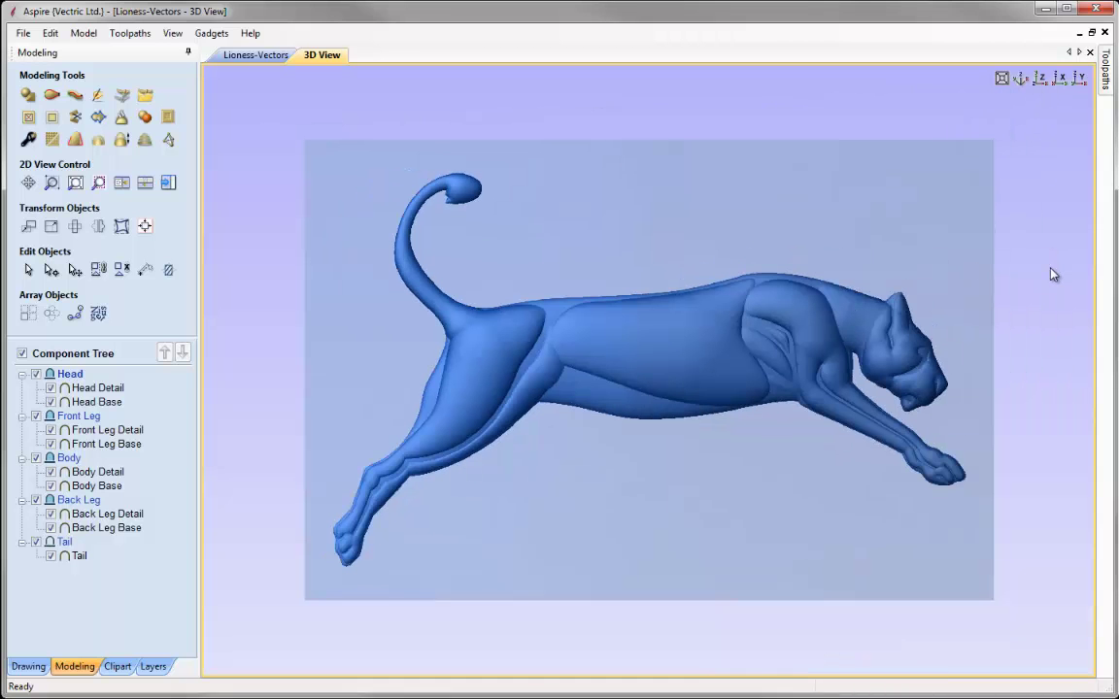
Step: Select the Back Leg Base component in the 3D view and open its component properties, keeping them clear of the leg
right_click(483, 376)
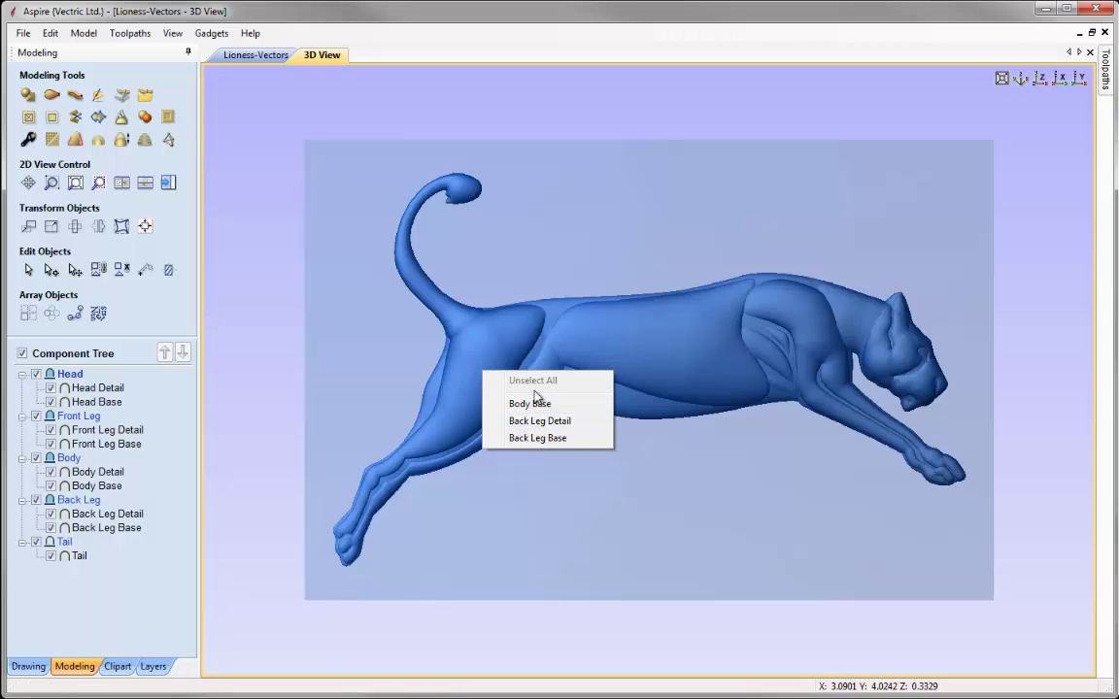
left_click(538, 439)
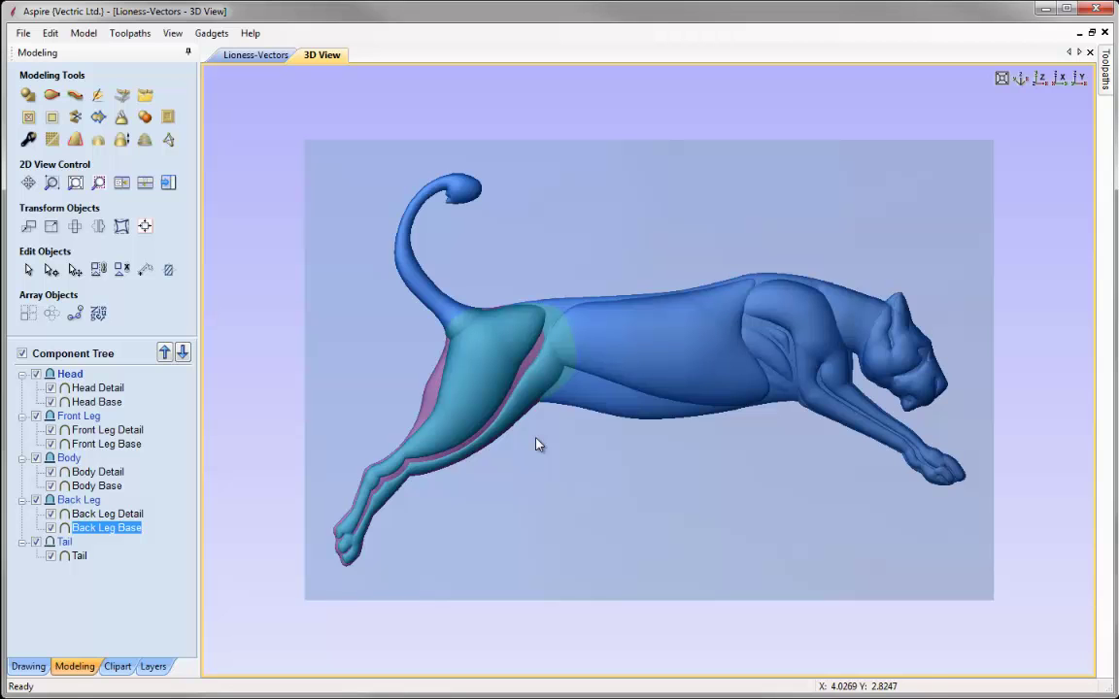
left_click(473, 400)
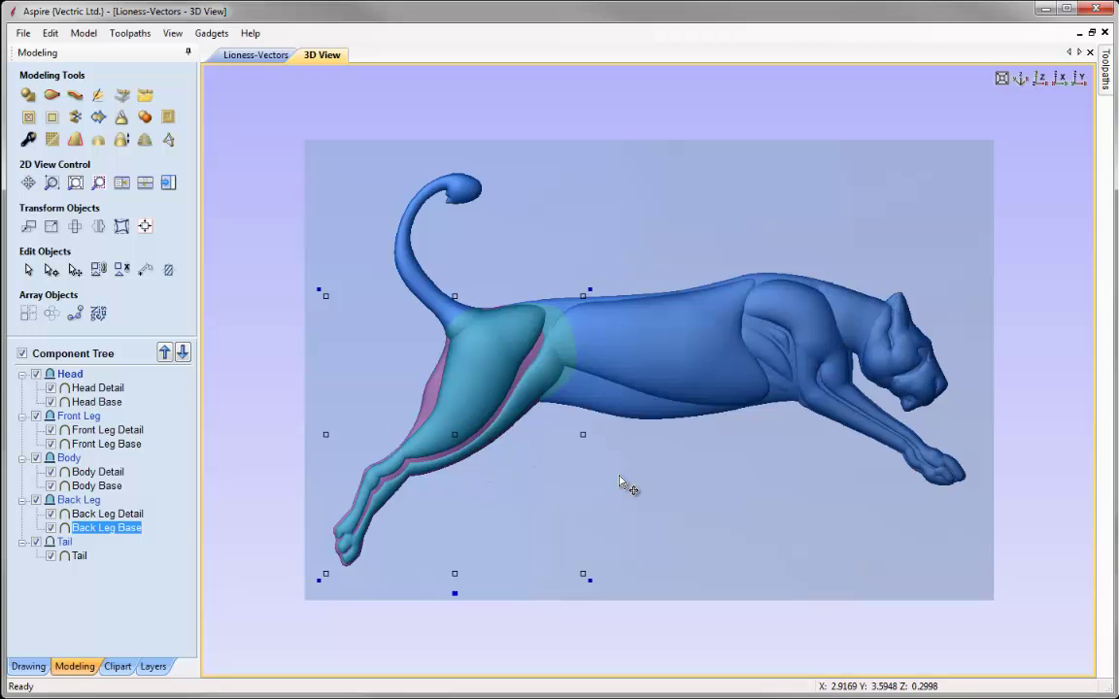
double_click(457, 590)
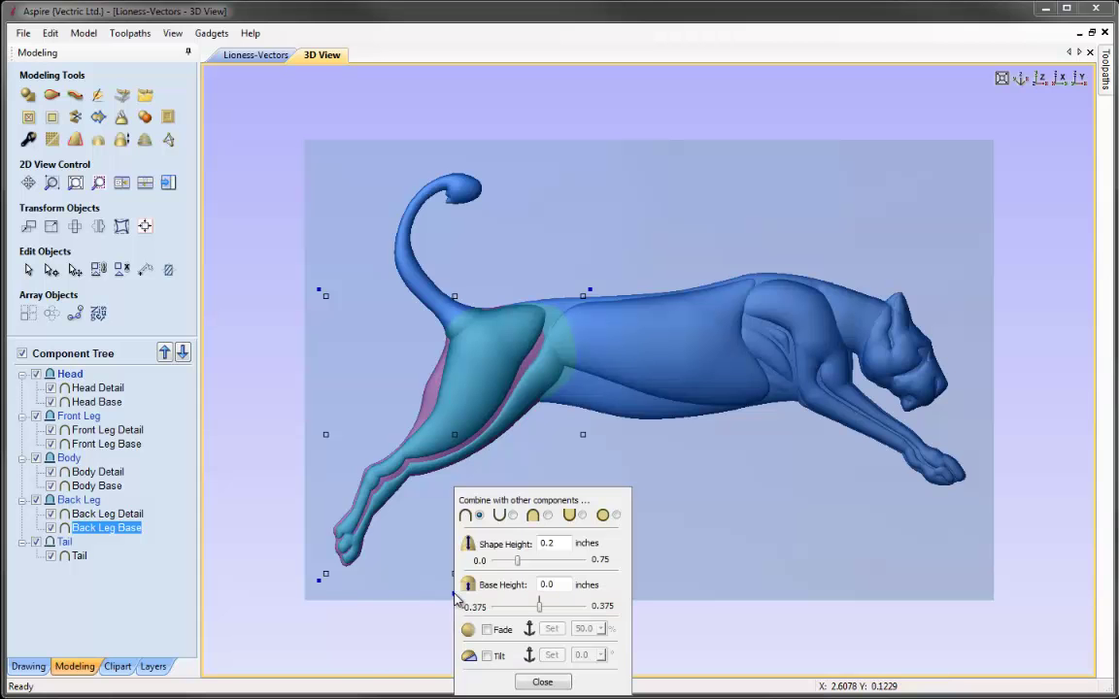
left_click_drag(517, 507, 627, 466)
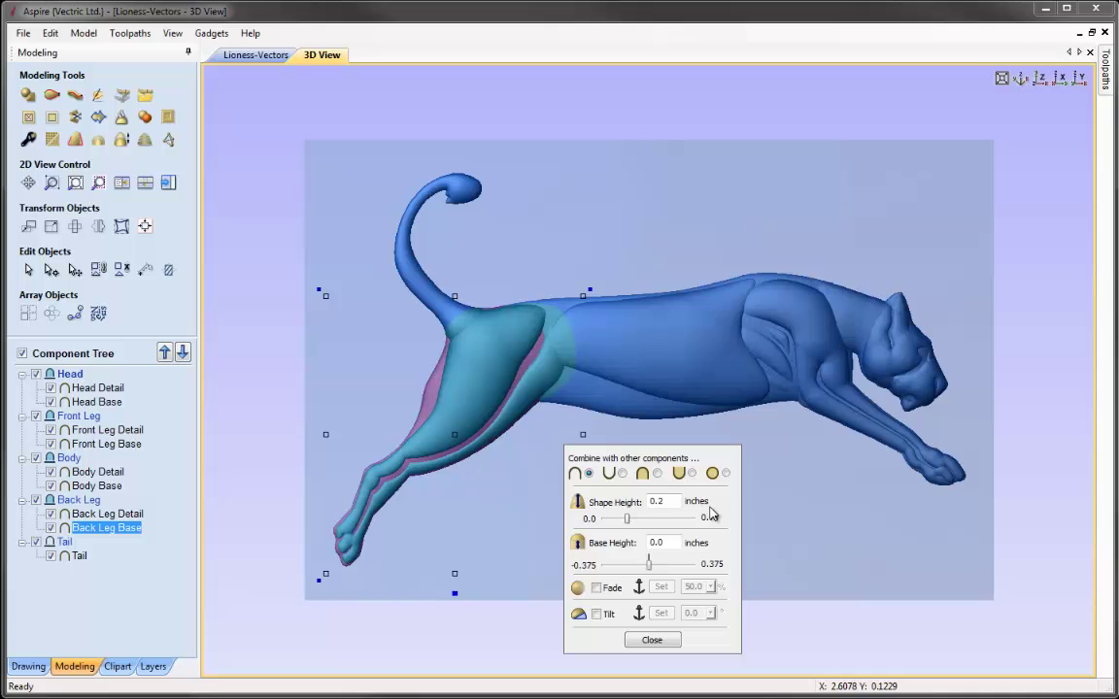
Step: Enable tilt on Back Leg Base, anchoring it at the hind paw and directing it towards the top of the hip
left_click(598, 616)
left_click(661, 615)
left_click(337, 567)
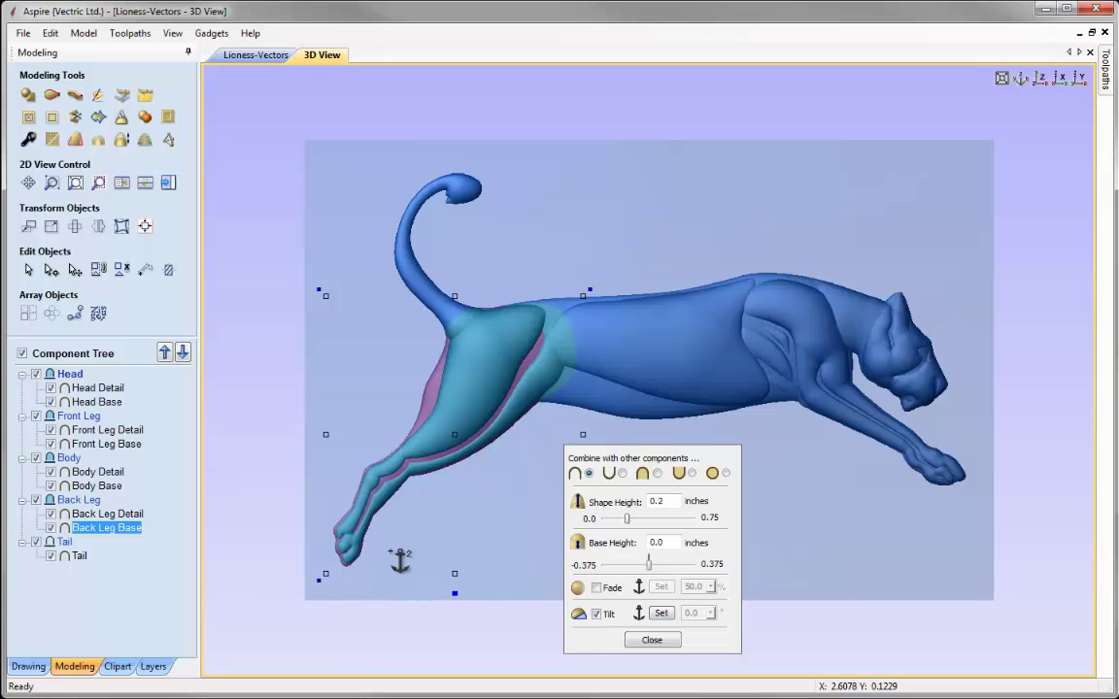
left_click(555, 290)
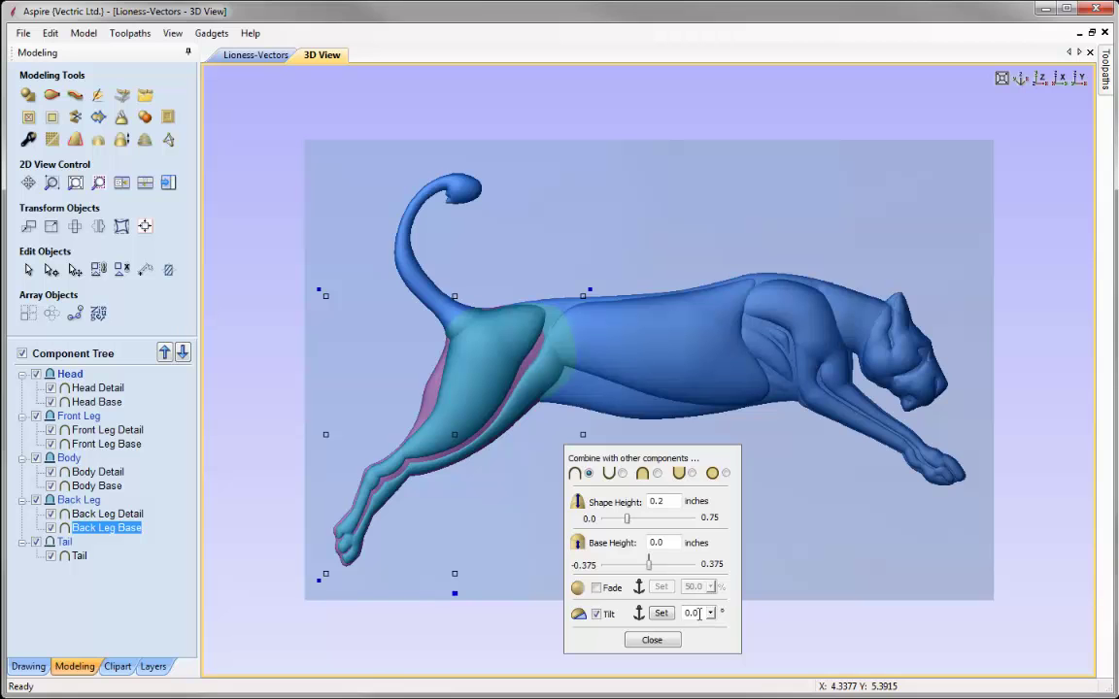
Step: Adjust the Back Leg Base tilt angle to 1.2 degrees, checking the leg in 3D, and close the component properties
left_click_drag(700, 616, 680, 618)
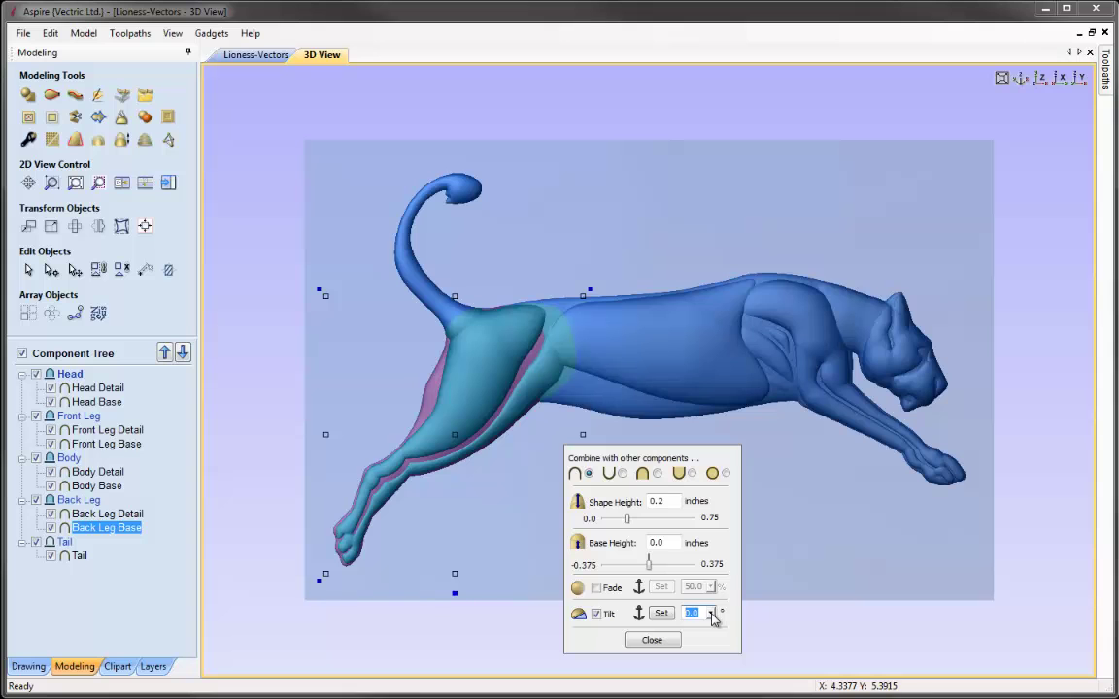
left_click(711, 614)
left_click_drag(719, 636, 735, 634)
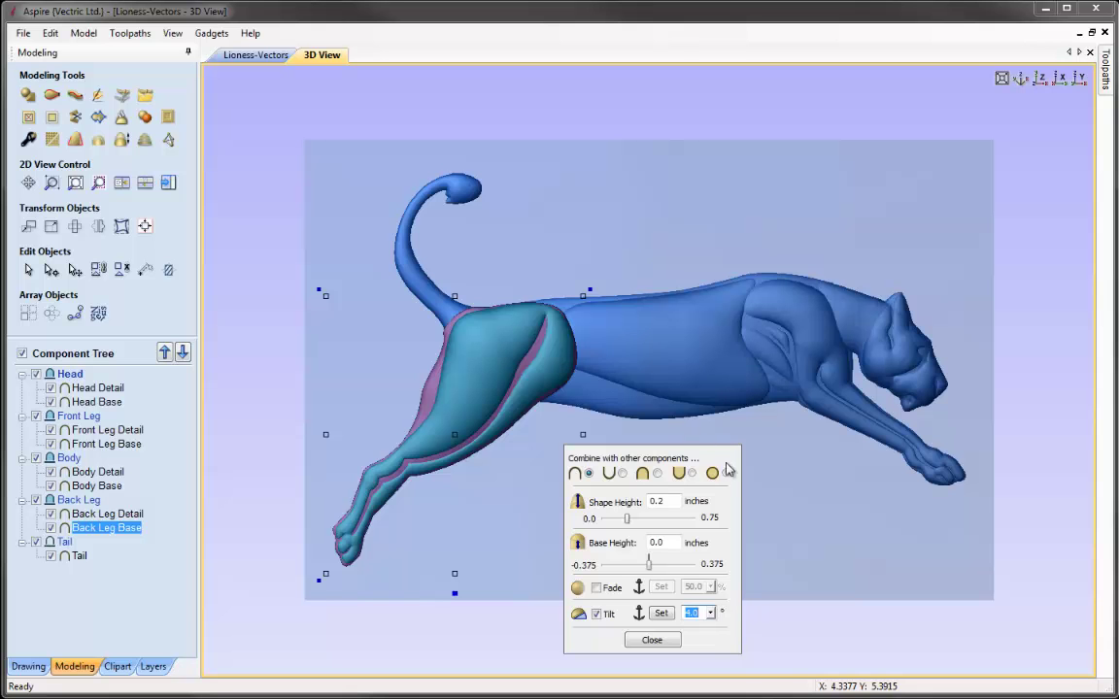
left_click_drag(563, 389, 442, 272)
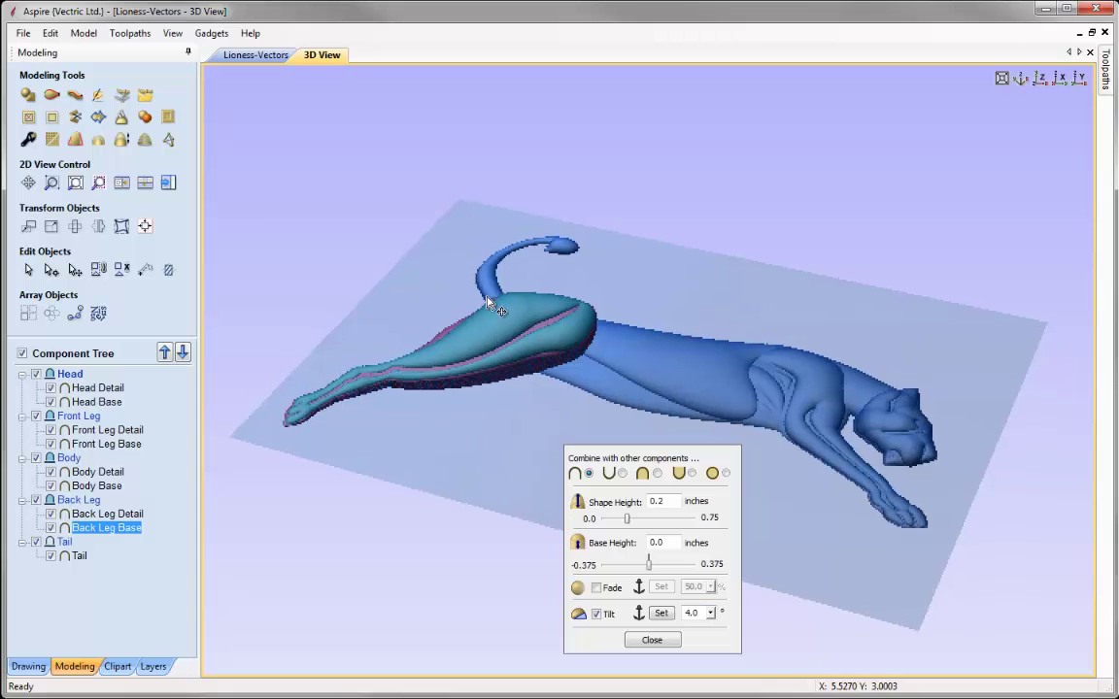
left_click_drag(711, 612, 706, 632)
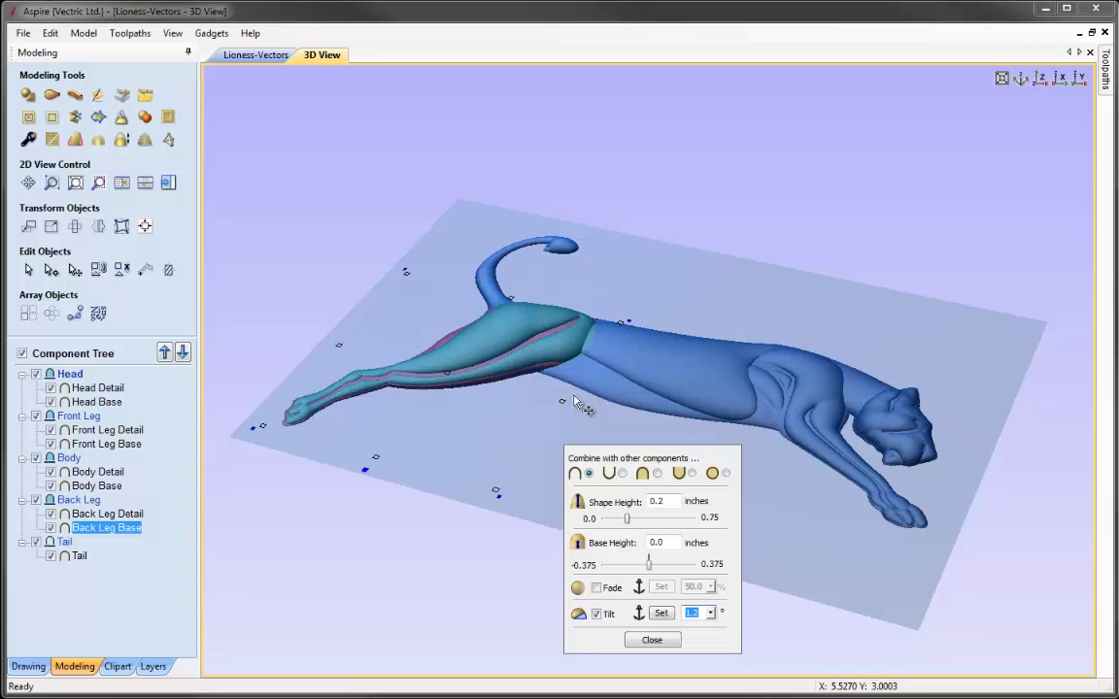
left_click(651, 641)
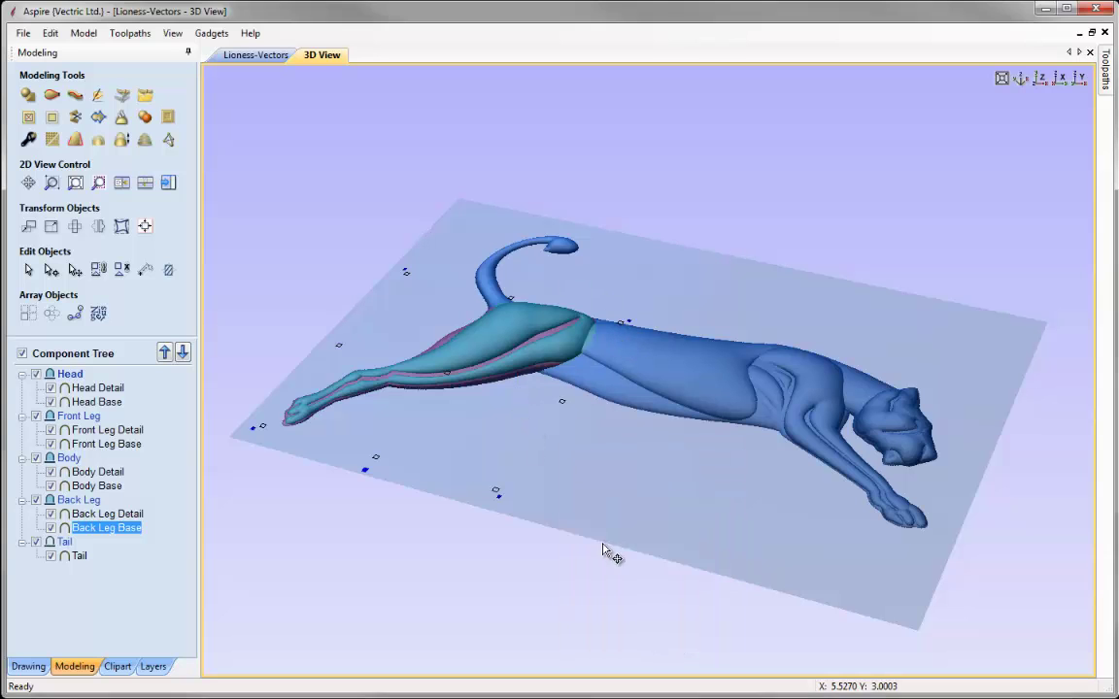
Step: Select the Front Leg Base component in the 3D view and open its component properties
left_click(581, 472)
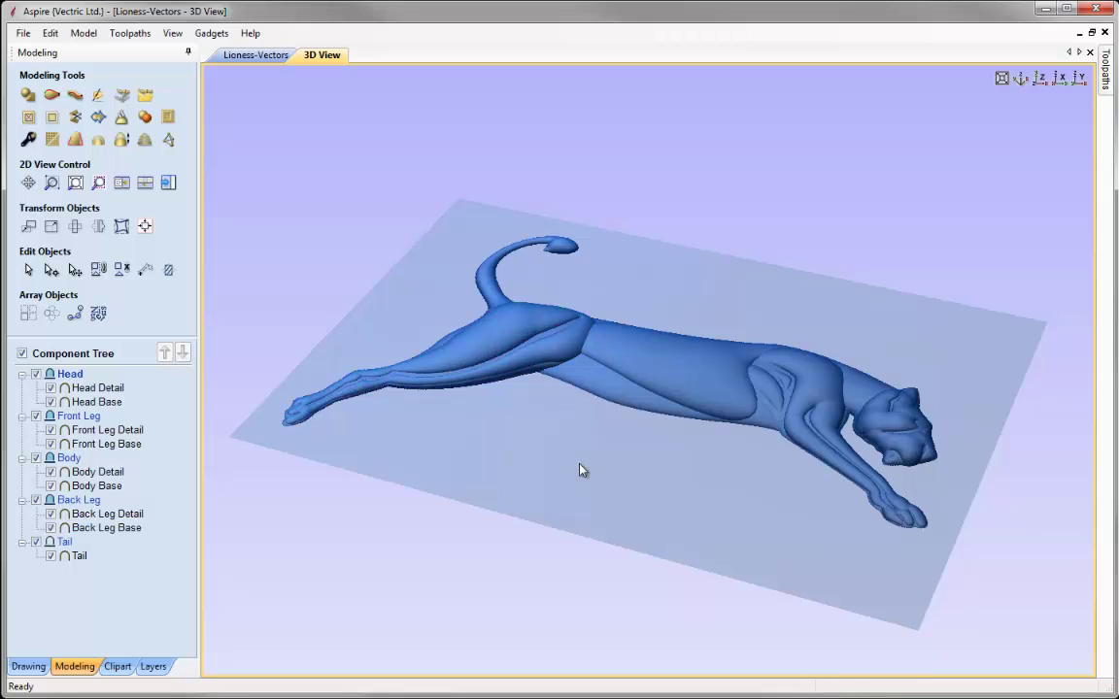
left_click_drag(502, 423, 583, 498)
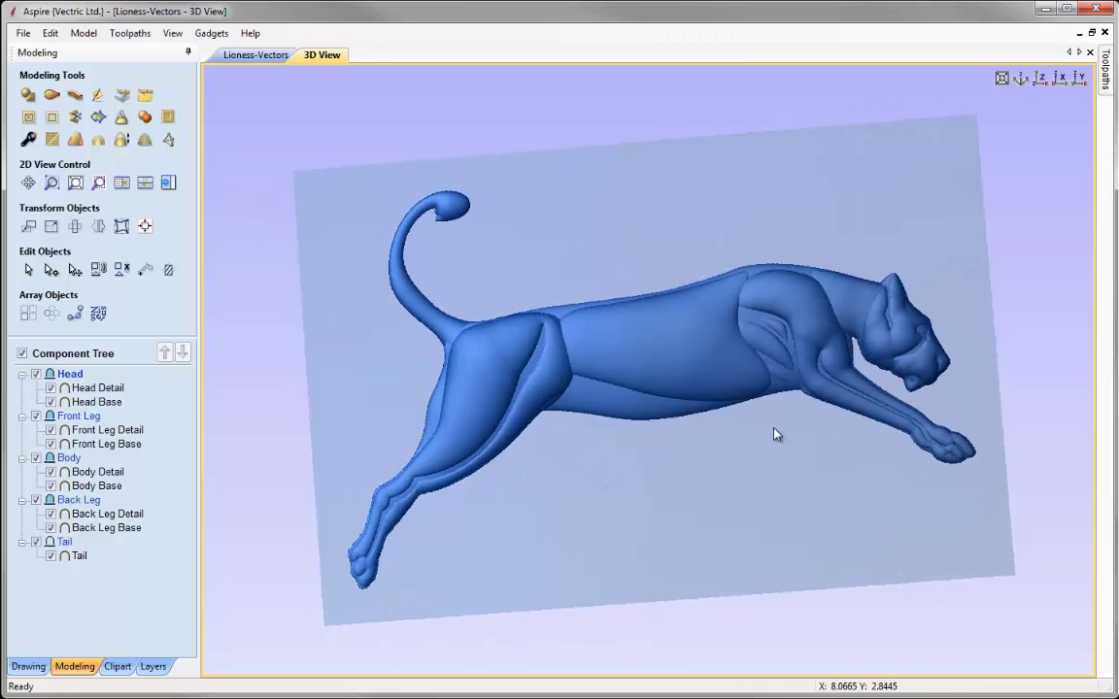
left_click(1002, 78)
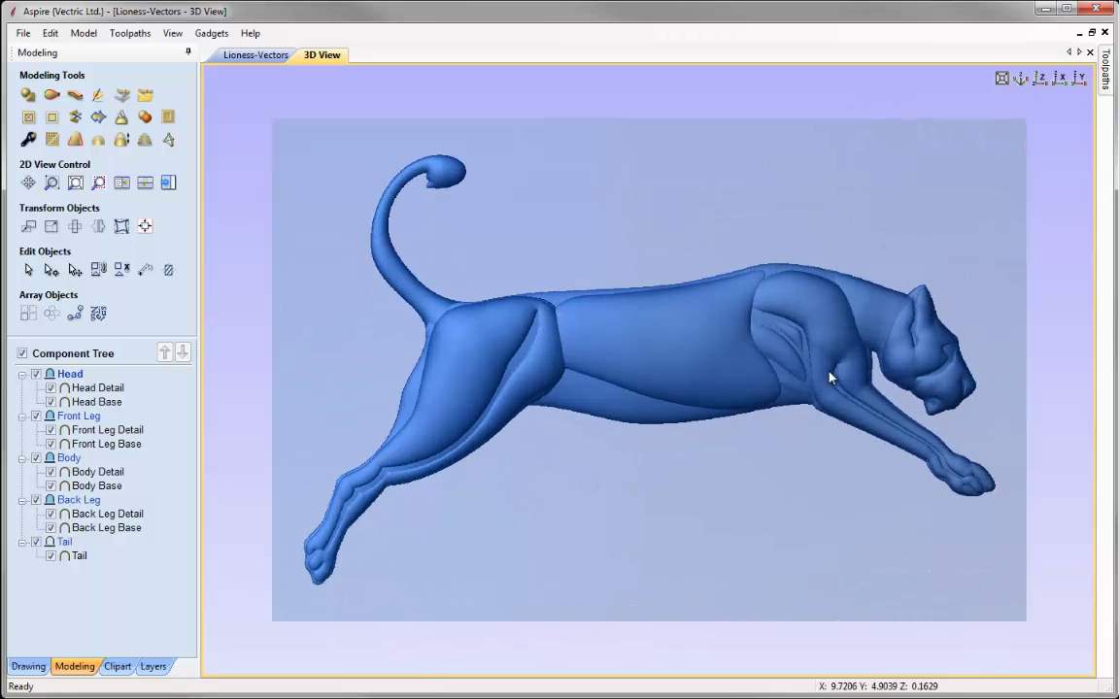
right_click(803, 311)
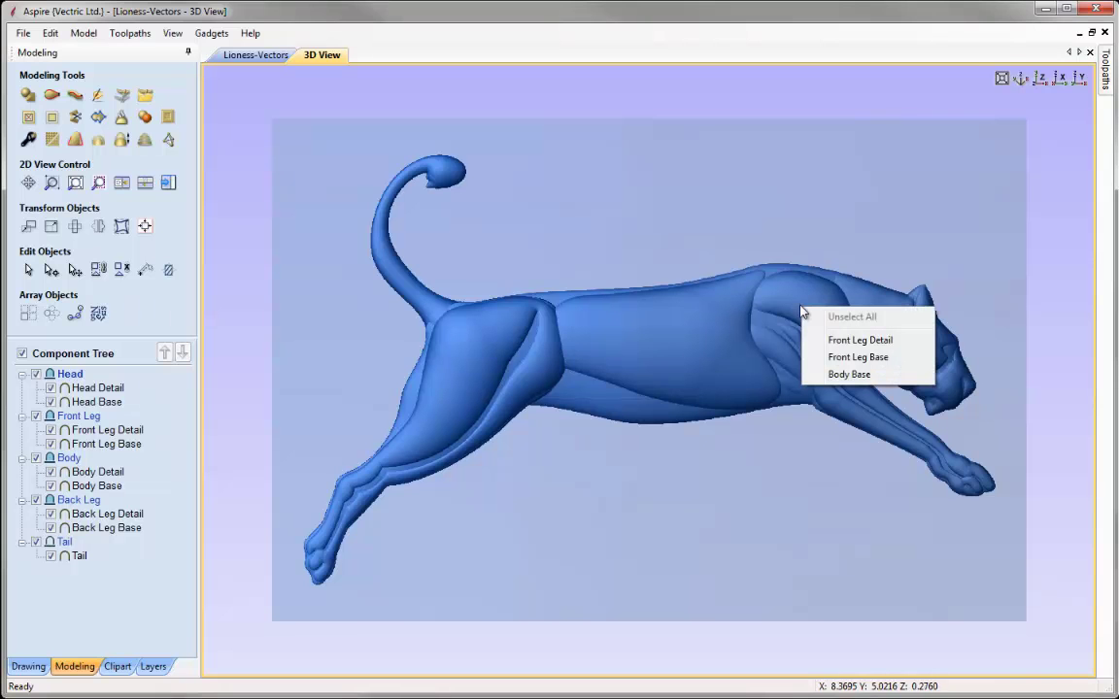
left_click(867, 362)
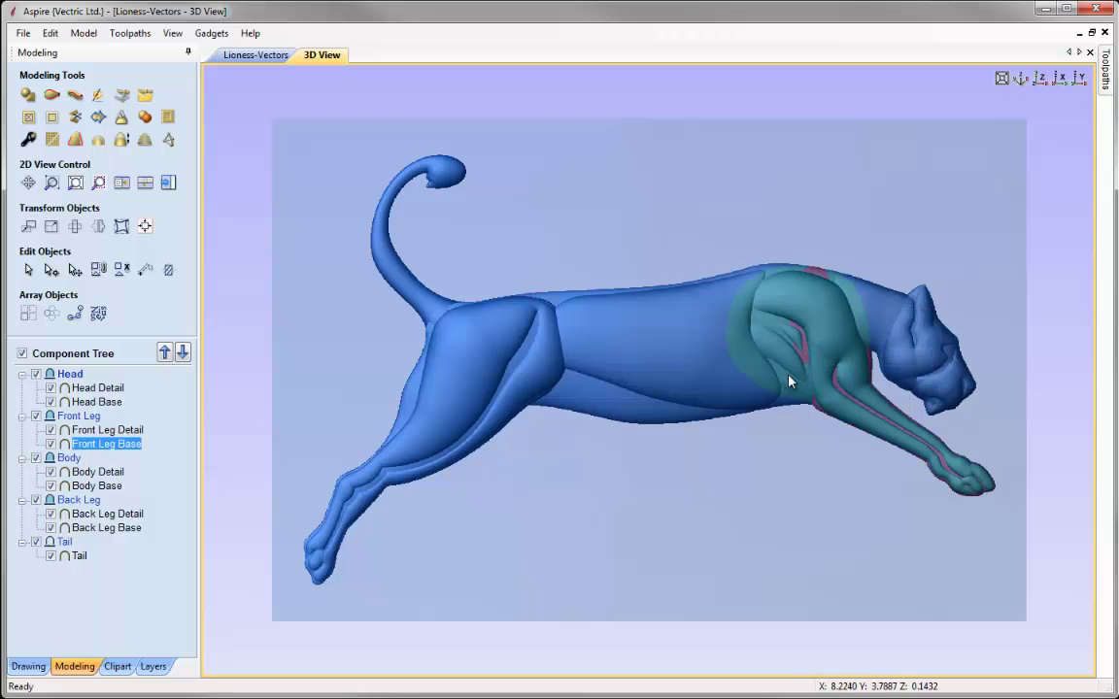
left_click(777, 331)
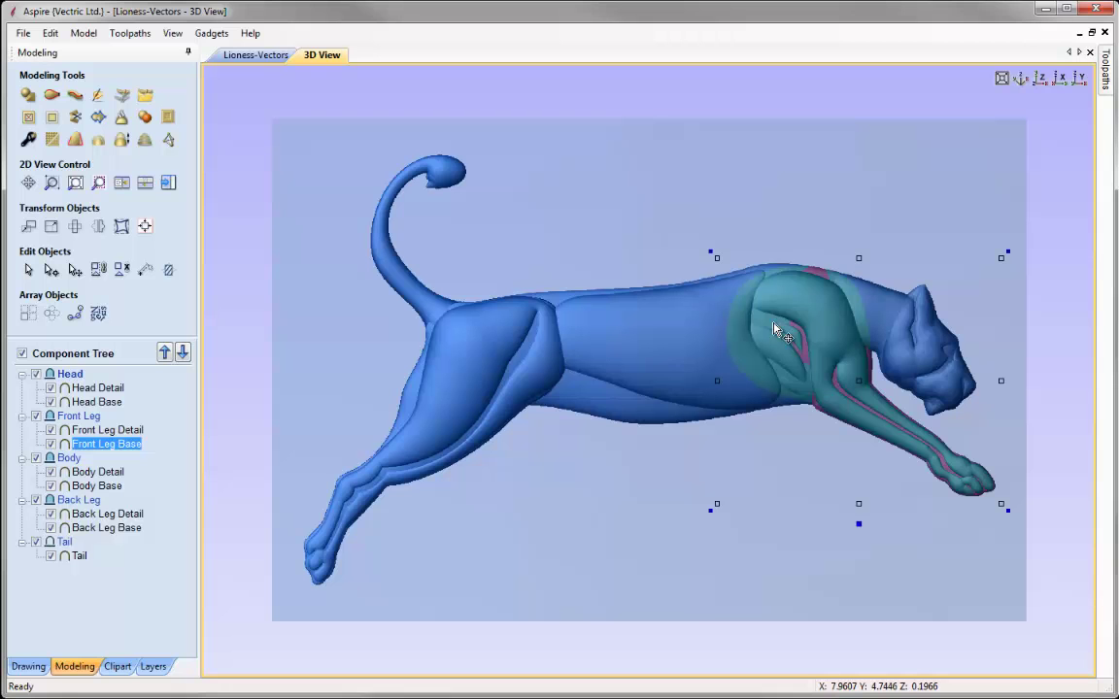
double_click(863, 522)
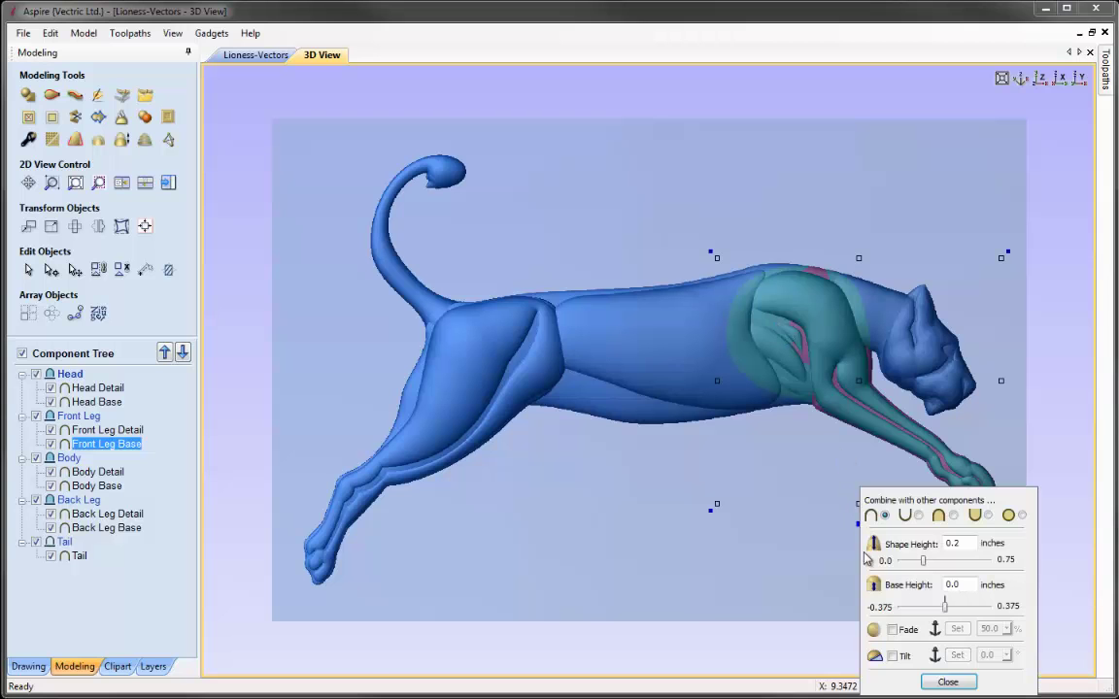
Step: Enable tilt on Front Leg Base, keeping its properties clear of the leg, and direct it from the front paw towards the shoulder top
left_click(893, 657)
left_click_drag(959, 507, 685, 456)
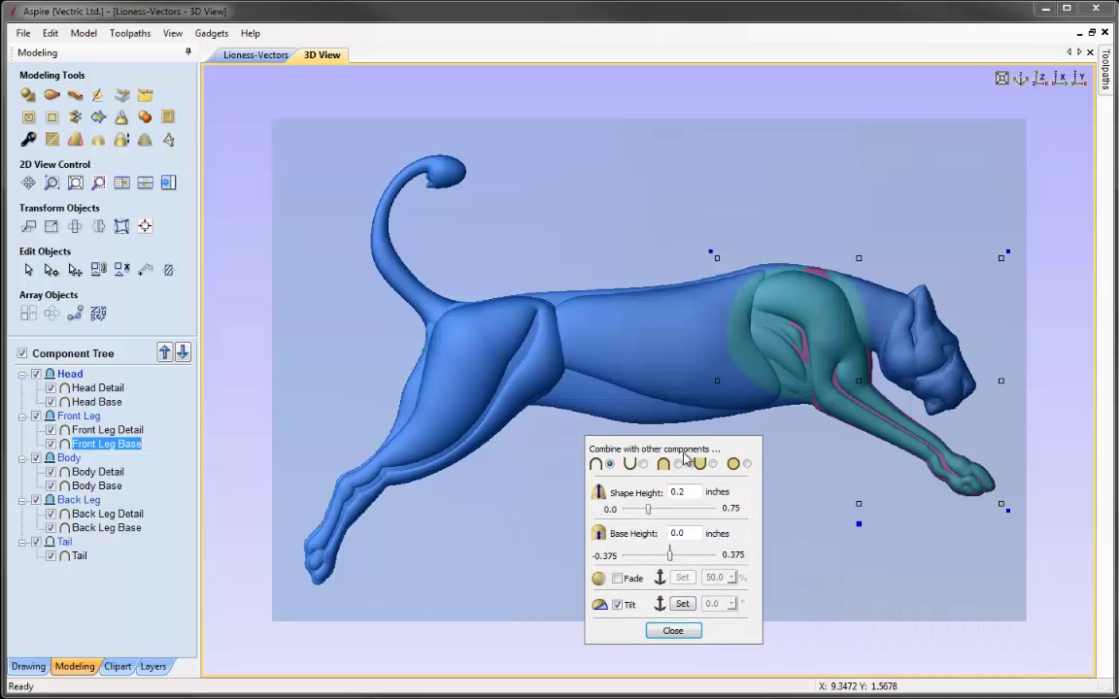
left_click(683, 607)
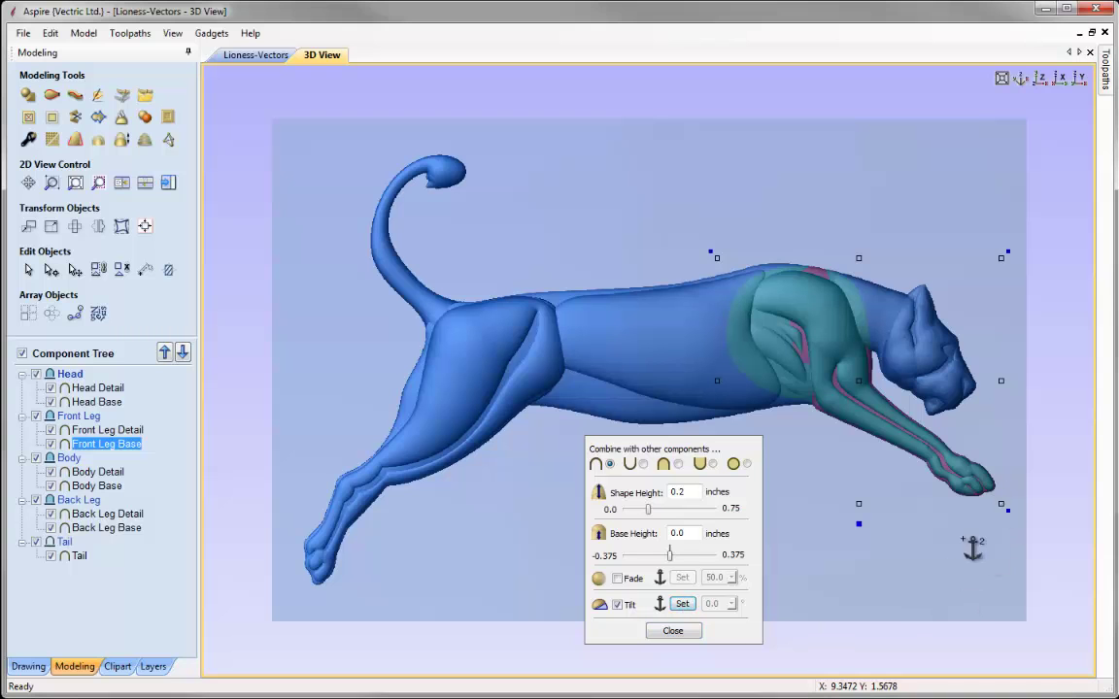
left_click(764, 264)
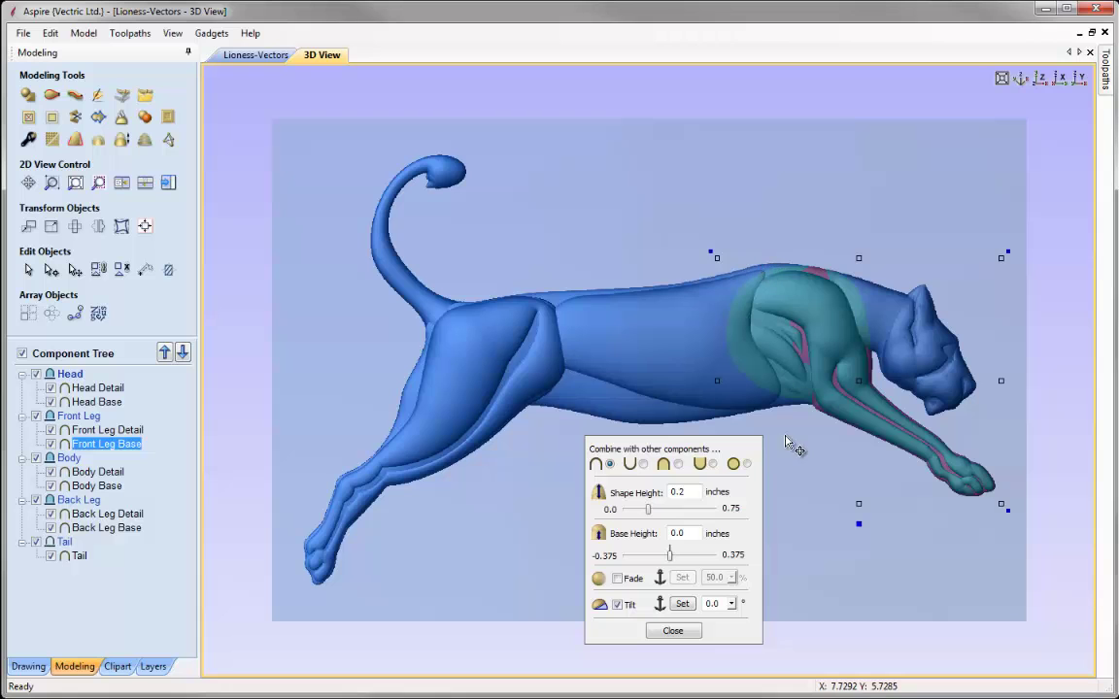
Step: Set the Front Leg Base tilt angle to 1 degree, close its properties and check the model at an angle and from above
double_click(713, 605)
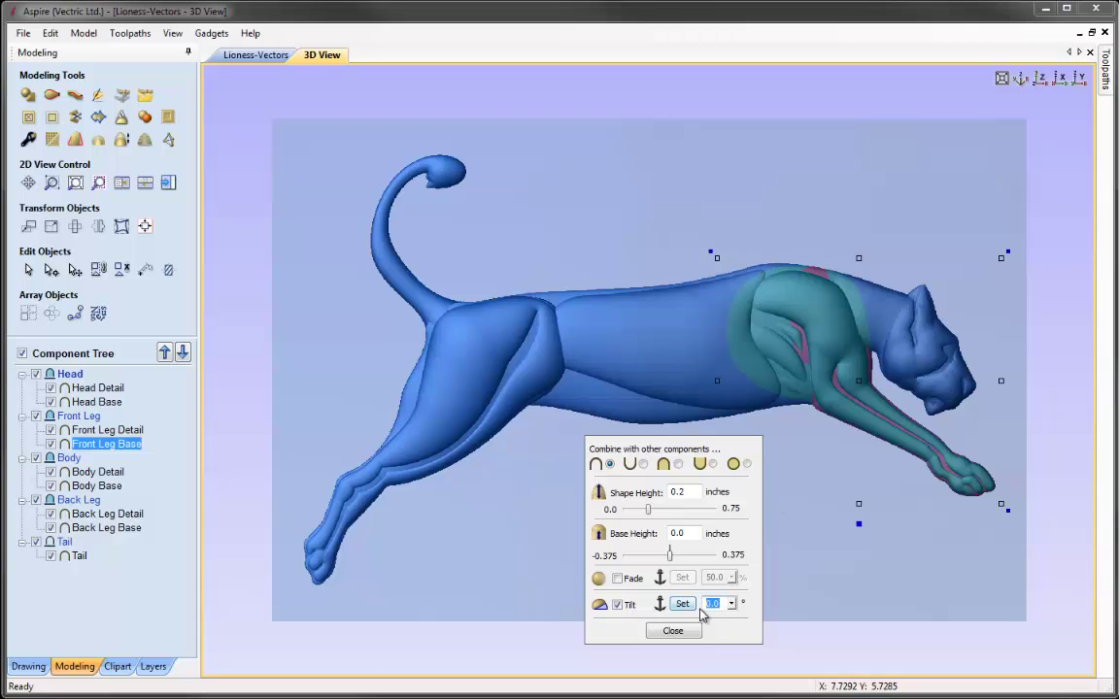
type("1")
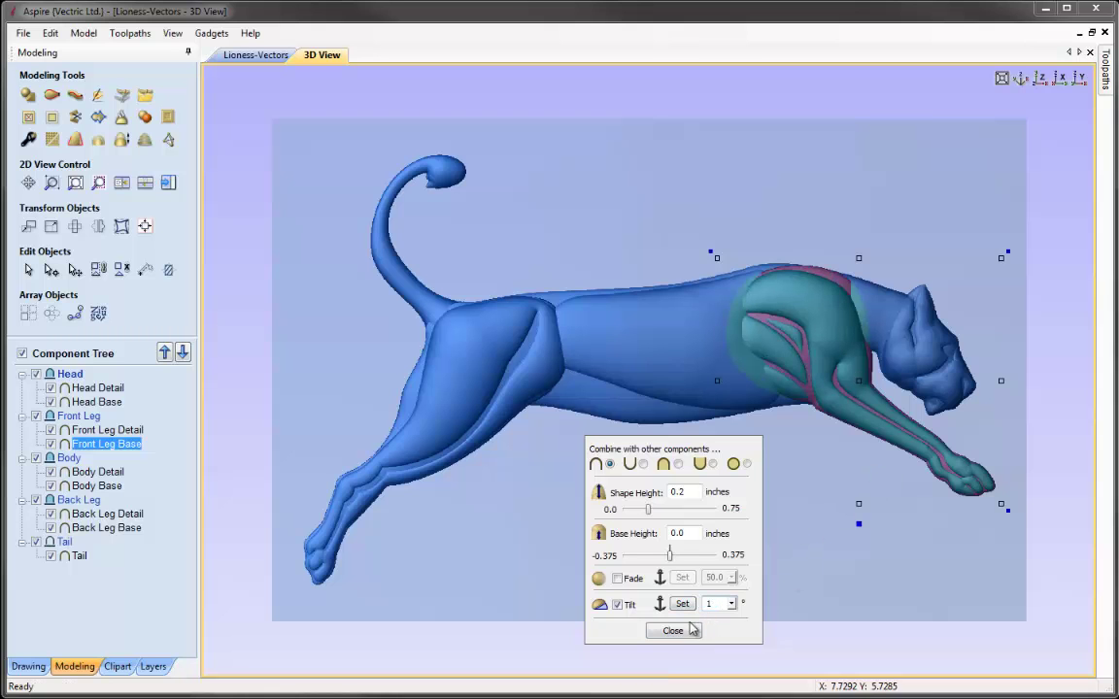
left_click(673, 632)
left_click_drag(644, 517, 741, 464)
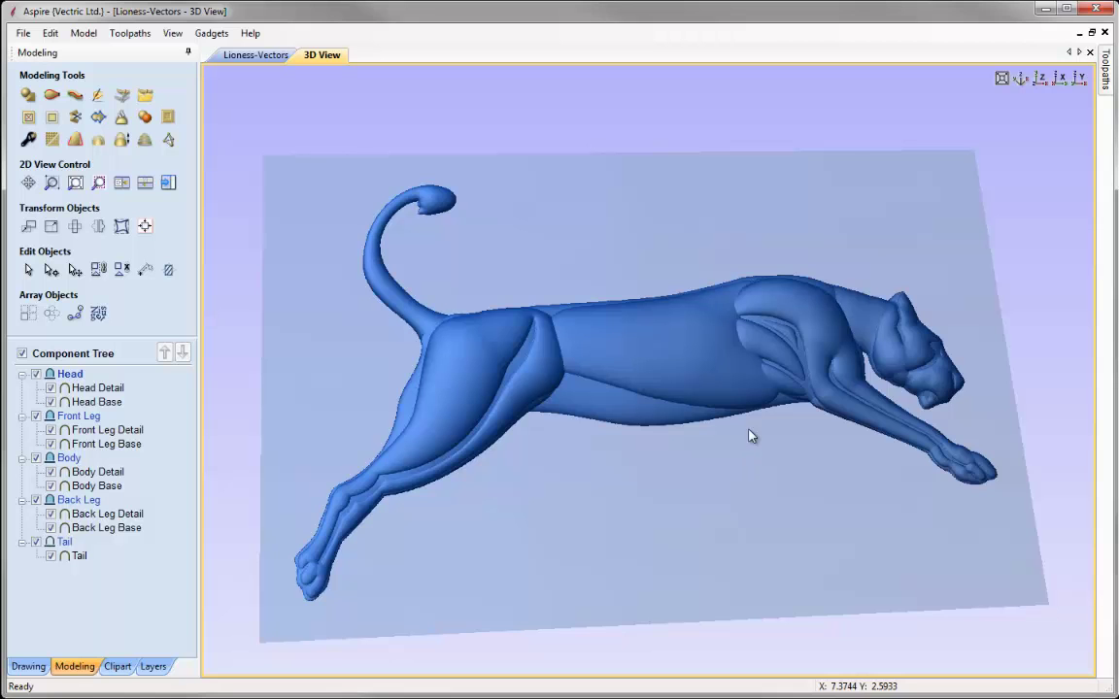
left_click(1039, 78)
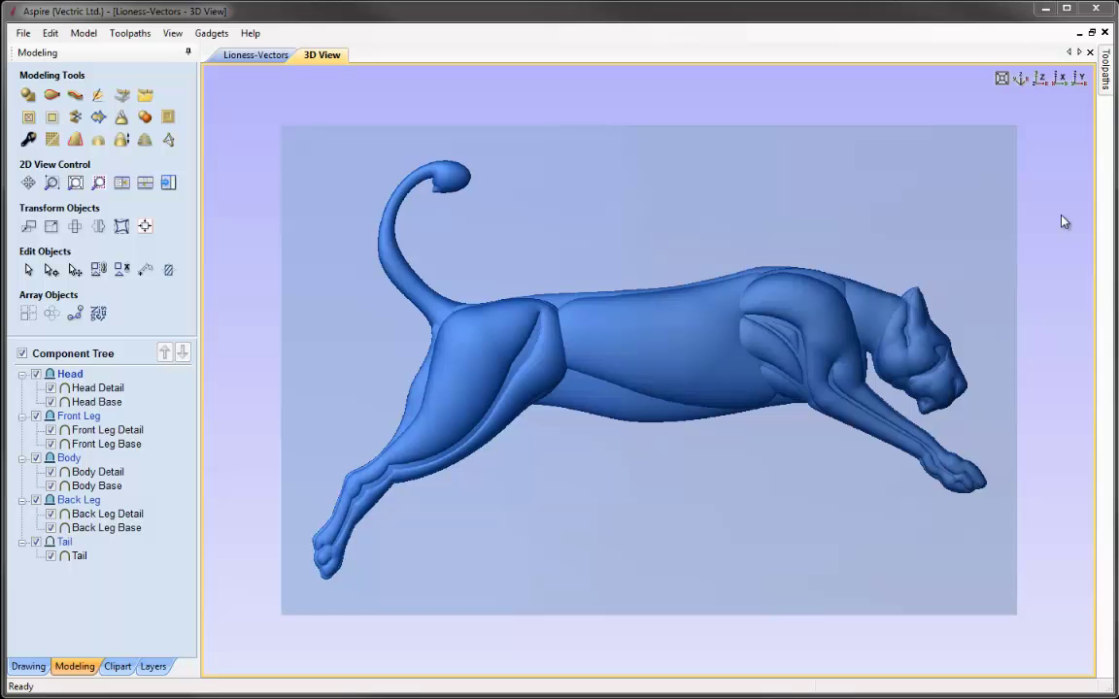
Step: Save the project under the new file name Lioness_BasicModel.crv3d in the Lioness_FILES folder
left_click(23, 33)
left_click(51, 118)
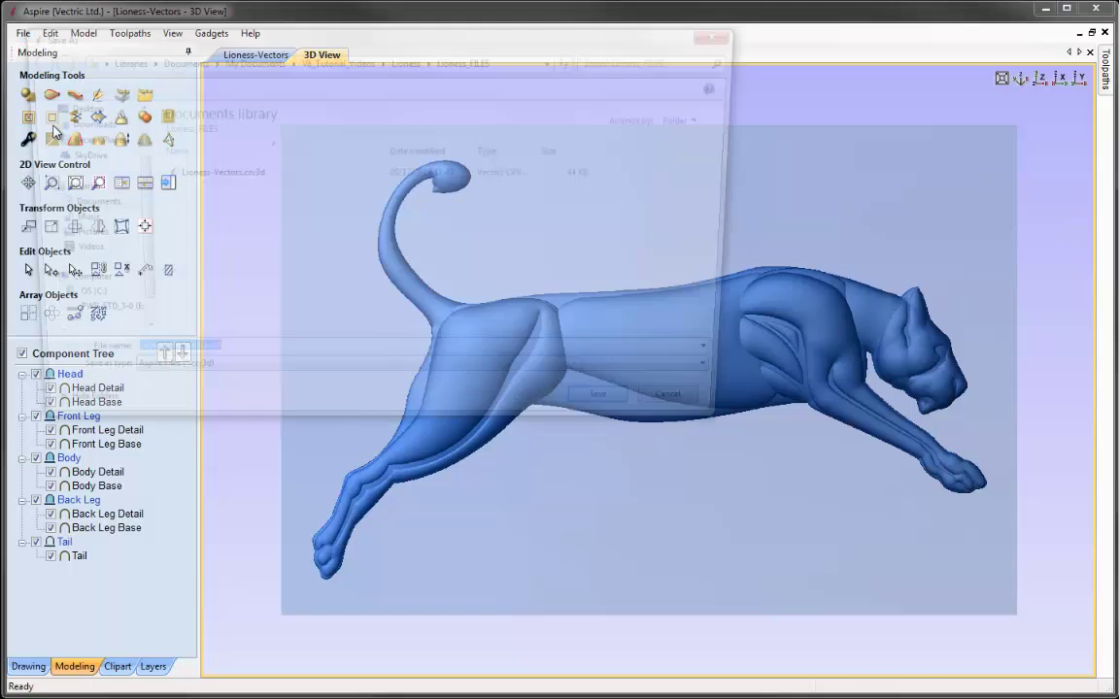
left_click_drag(181, 363, 151, 362)
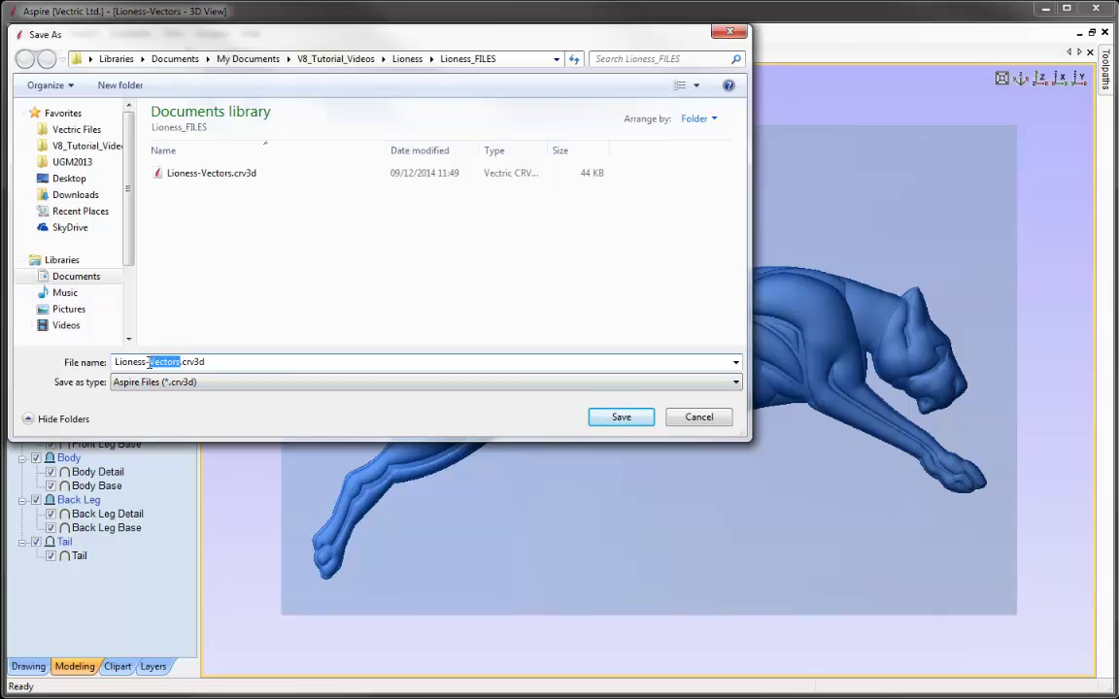
key("BackSpace")
type("_Bas")
type("e")
type("Model")
left_click(166, 361)
key("BackSpace")
type("ic")
left_click(622, 419)
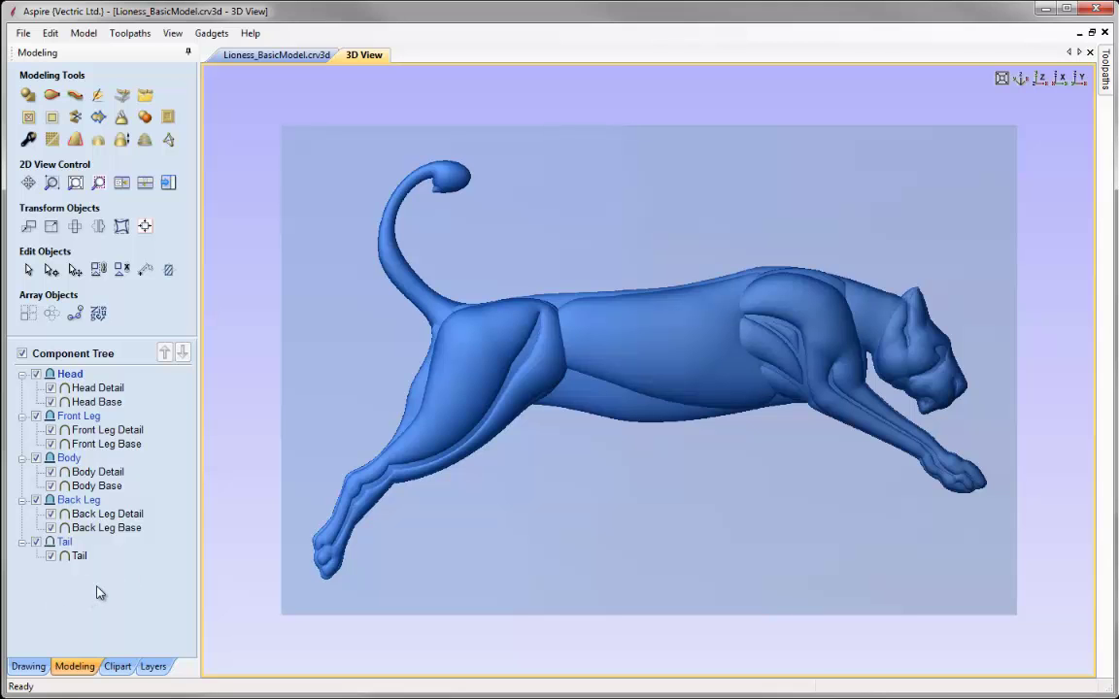
Step: Insert a new component level above Head and rename it Combined Model
right_click(80, 381)
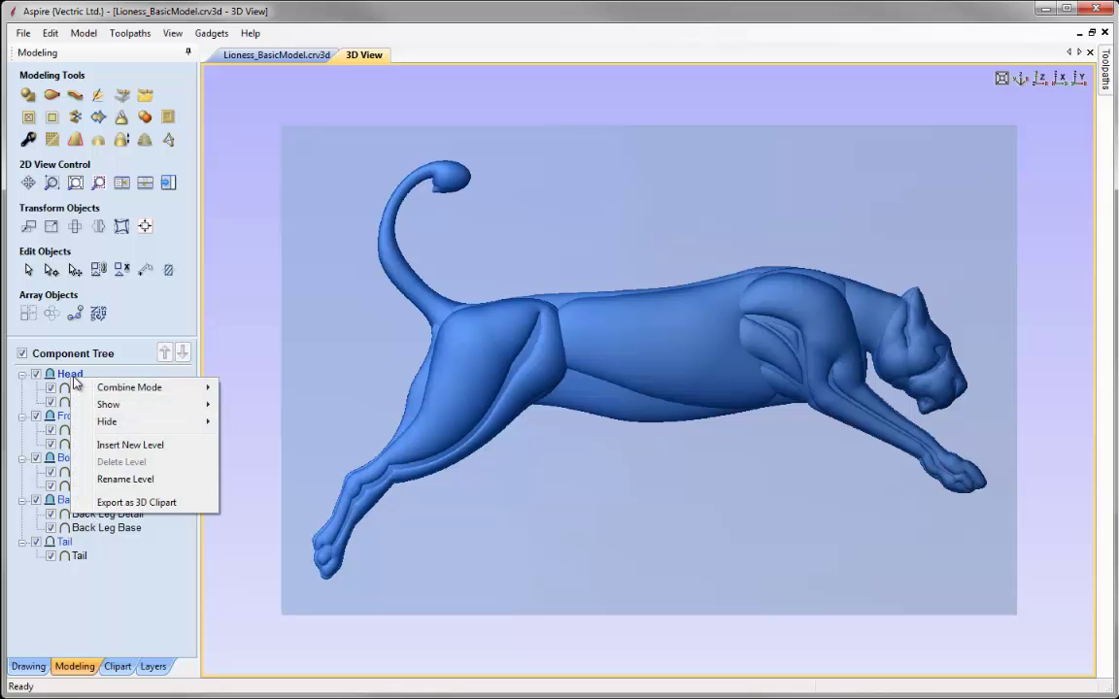
left_click(131, 445)
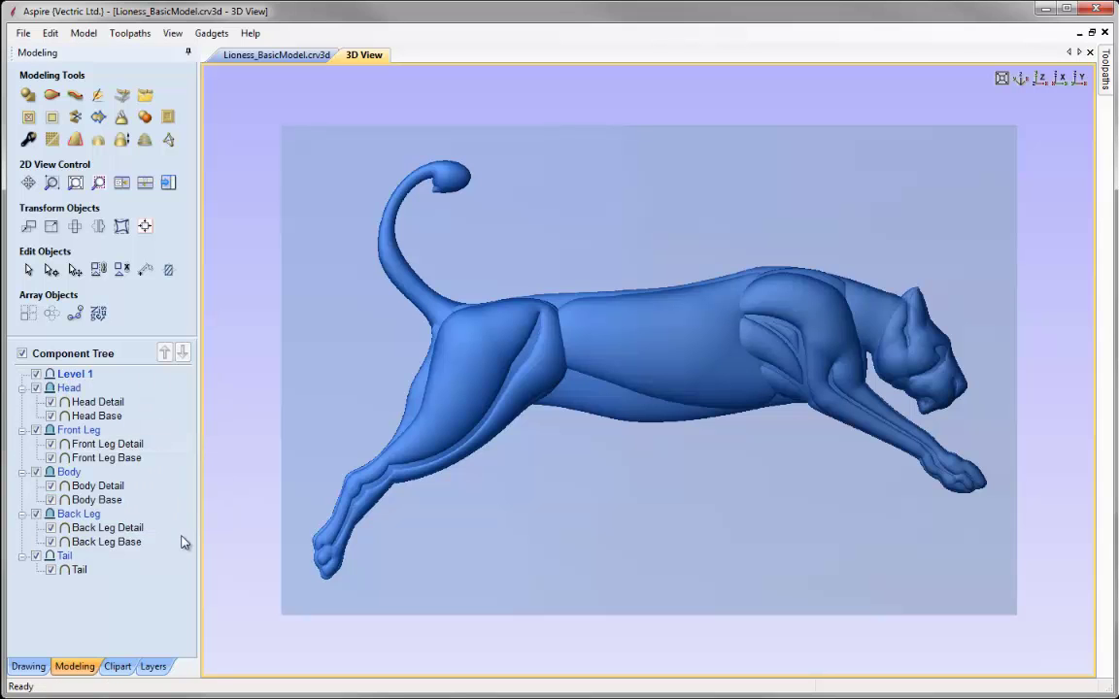
right_click(82, 378)
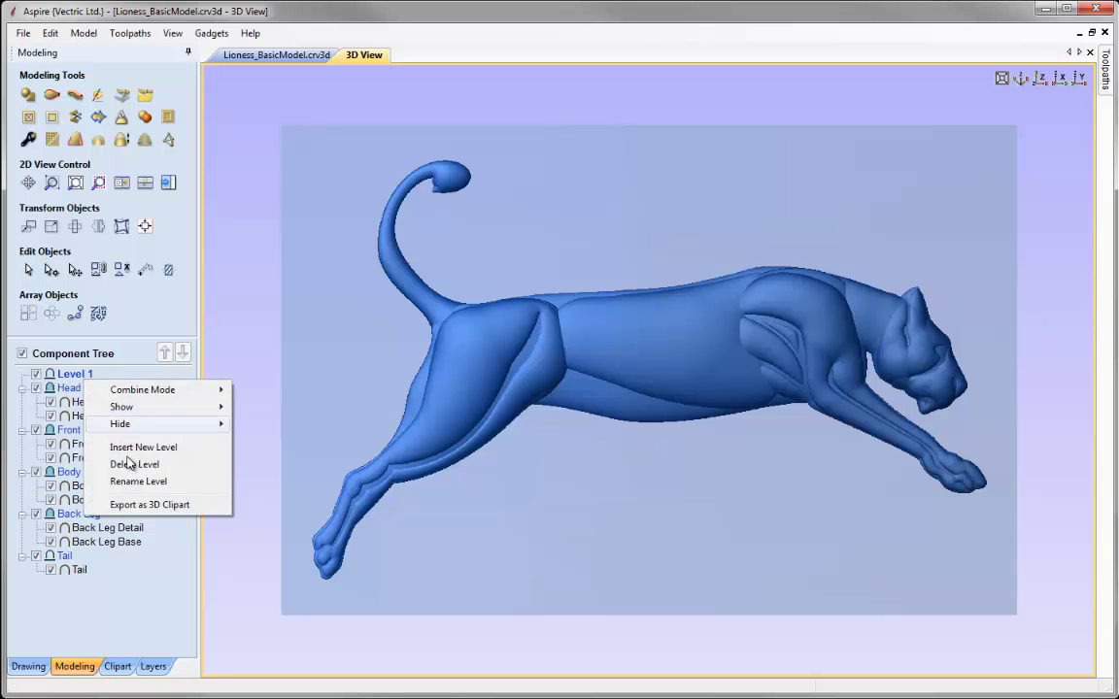
left_click(134, 483)
type("C")
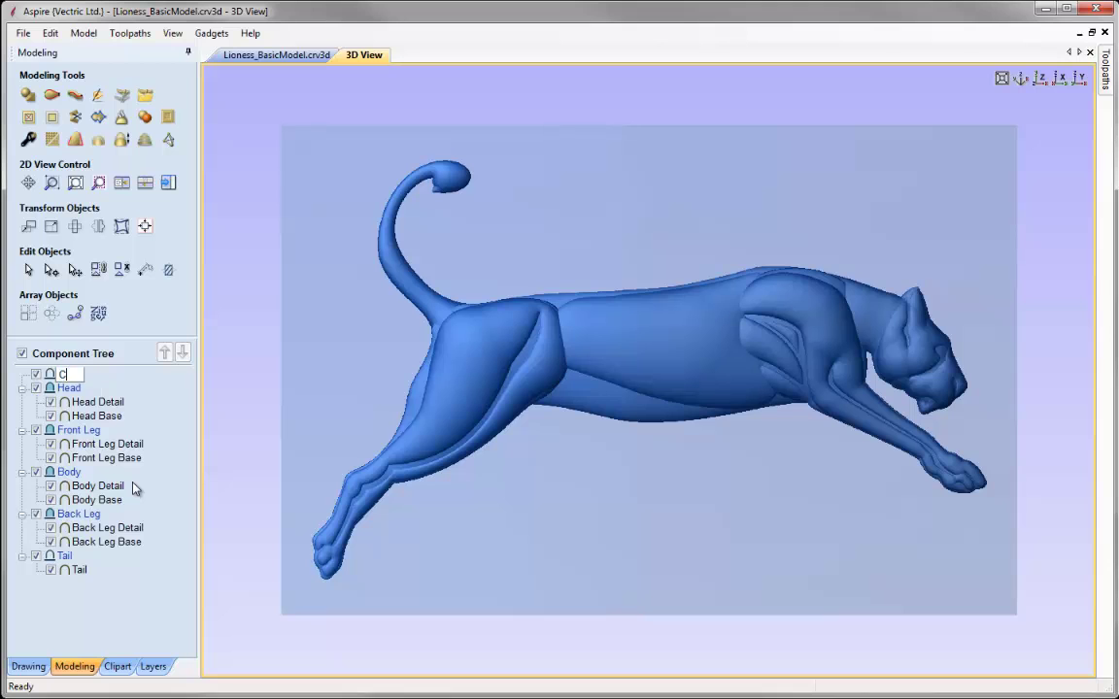
type("ombined Model")
key("Return")
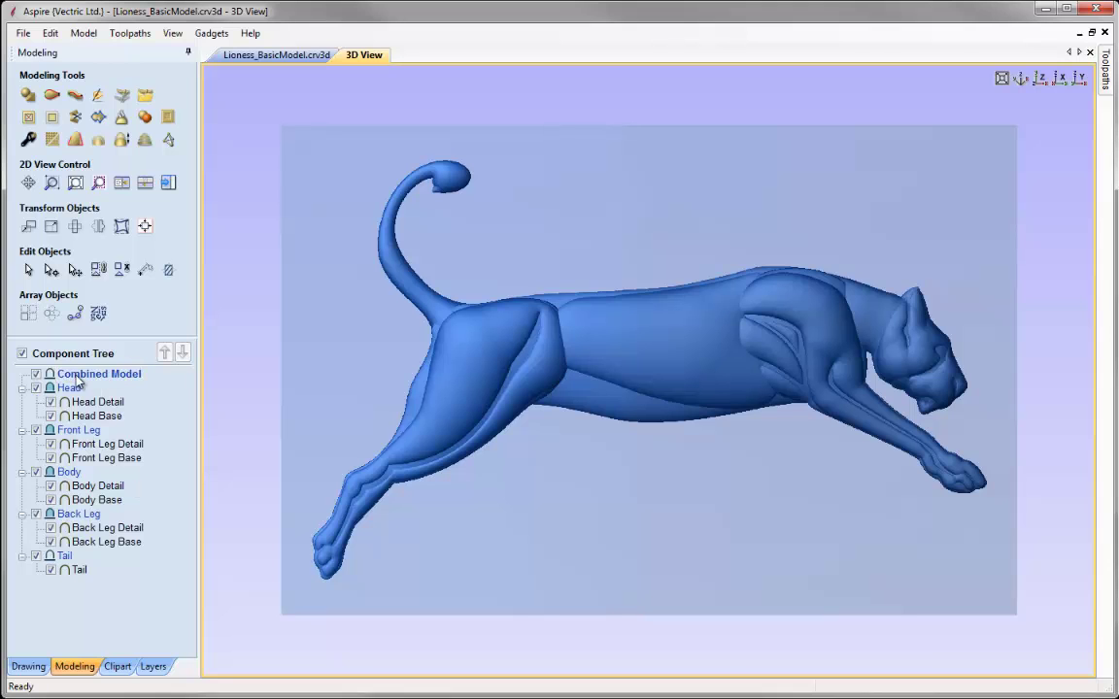
Step: Create a single component from the visible model on the Combined Model level and rename it Lion to Edit
left_click(145, 117)
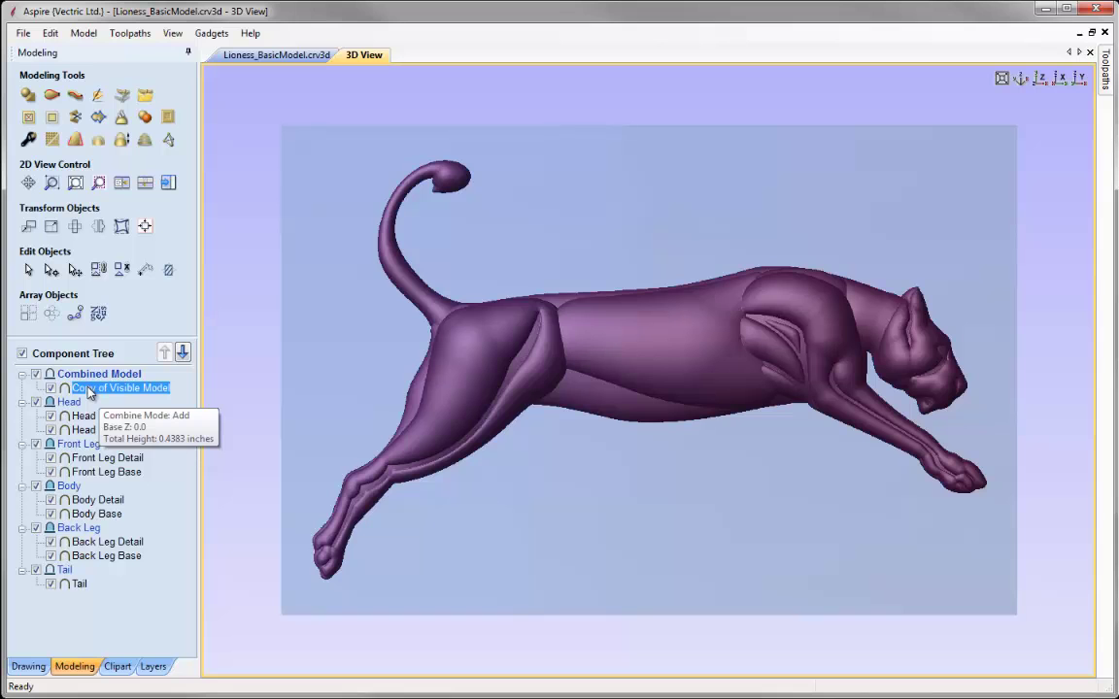
right_click(87, 390)
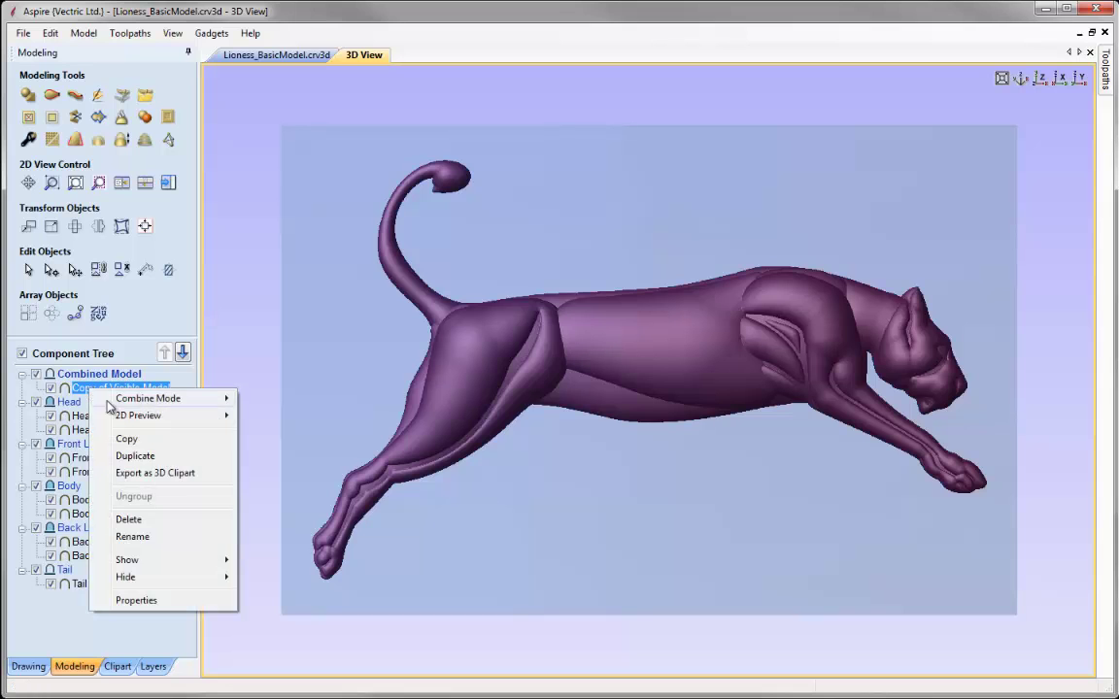
left_click(135, 538)
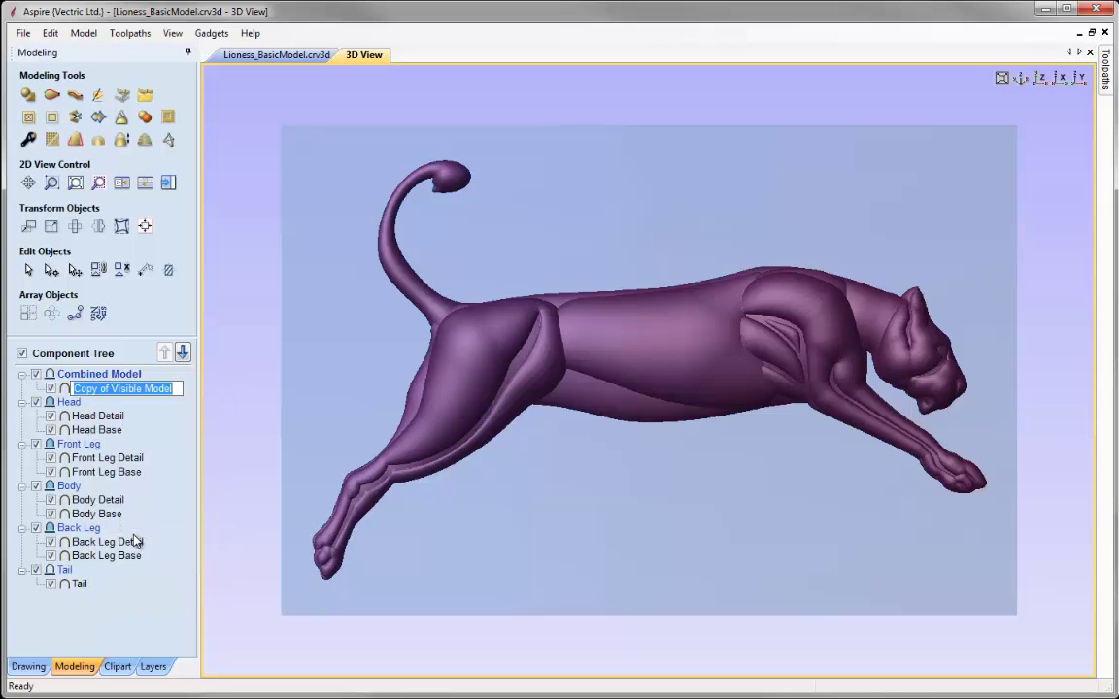
type("Lion to Edit")
key("Return")
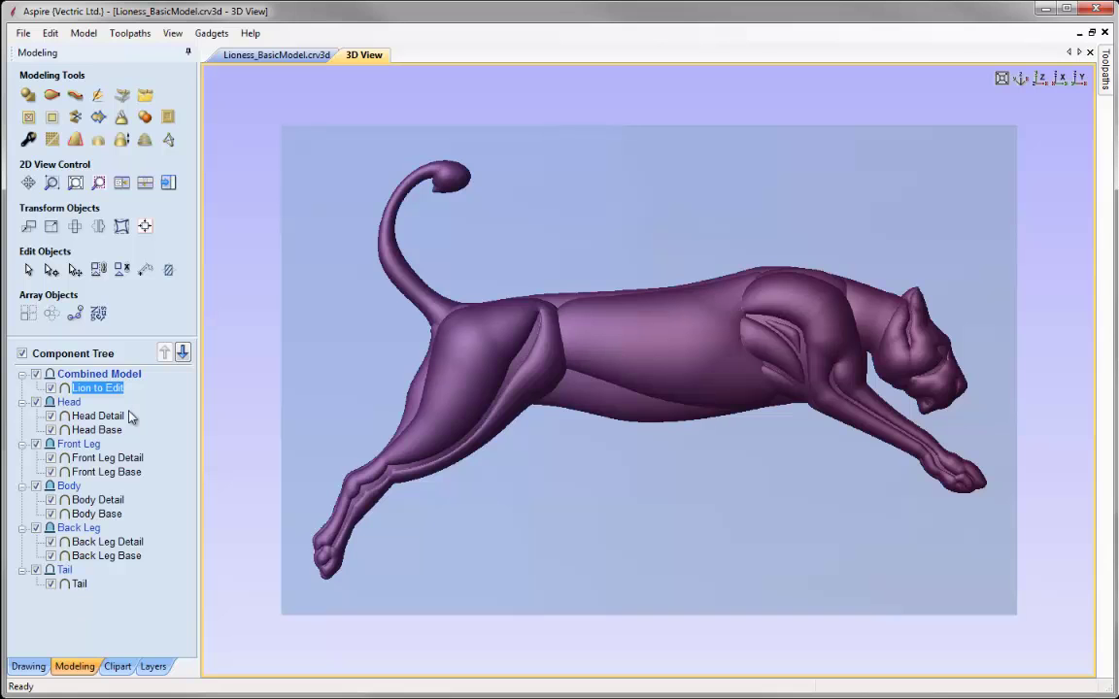
Step: Show only the Combined Model level, hiding all other levels, and clear the component selection
right_click(83, 376)
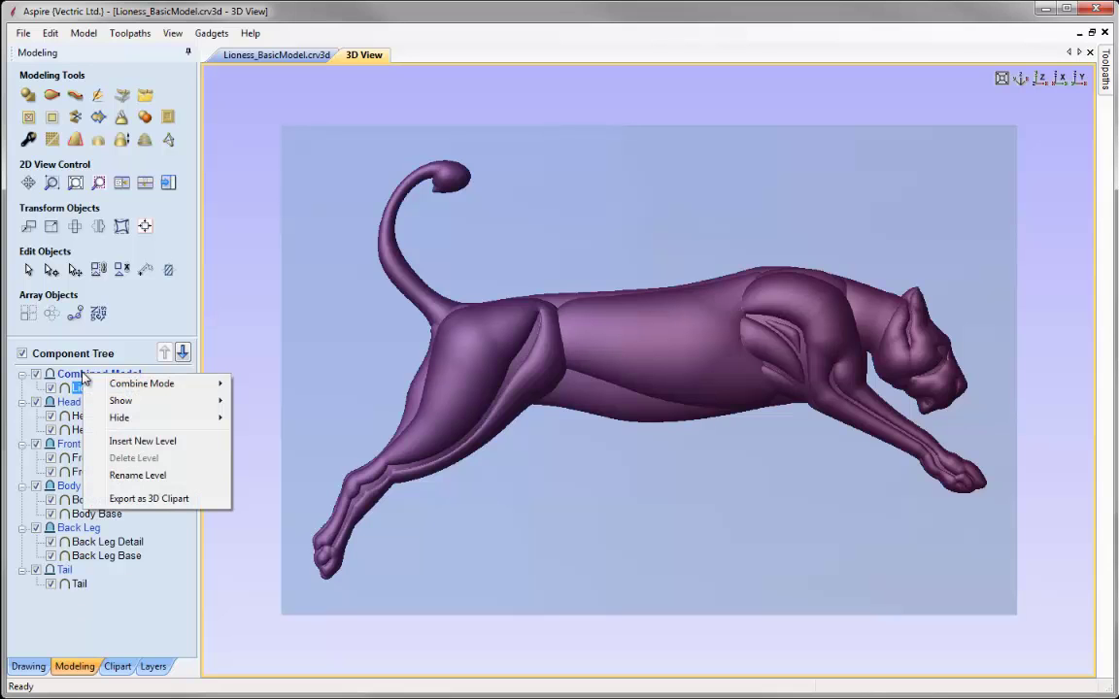
mouse_move(120, 400)
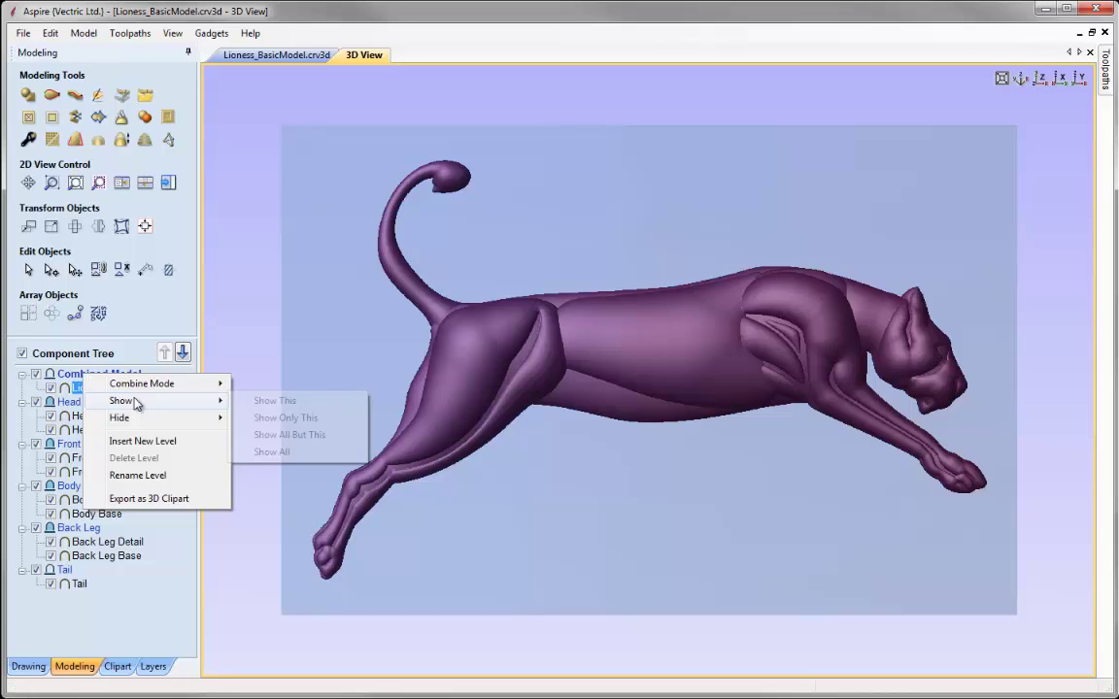
left_click(282, 418)
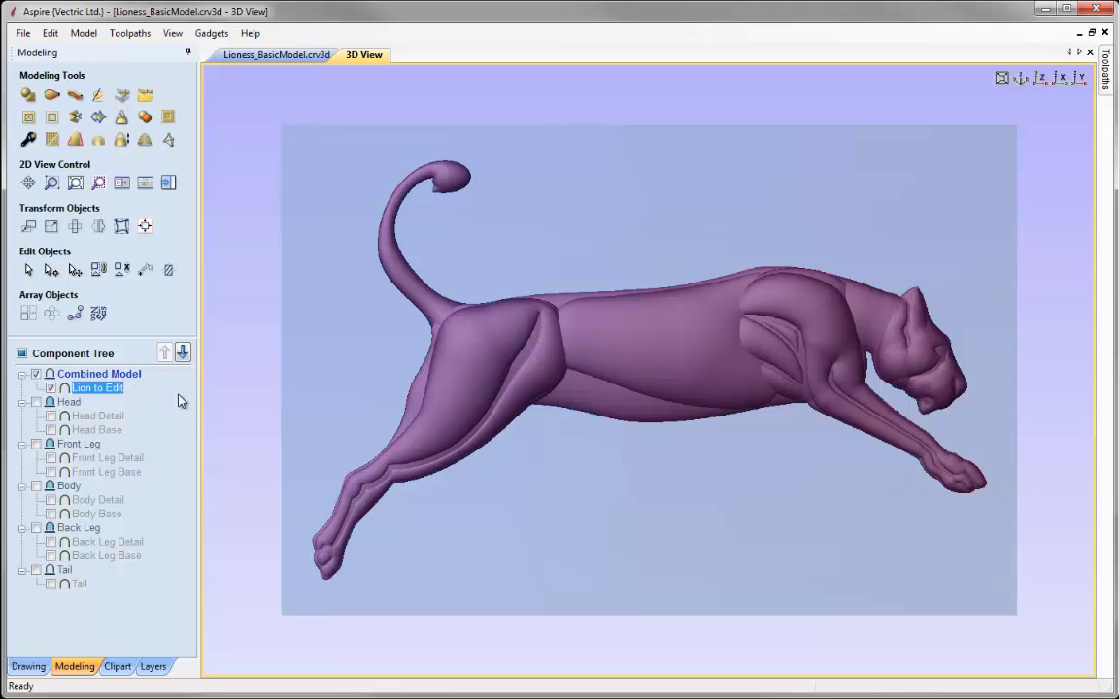
key("Escape")
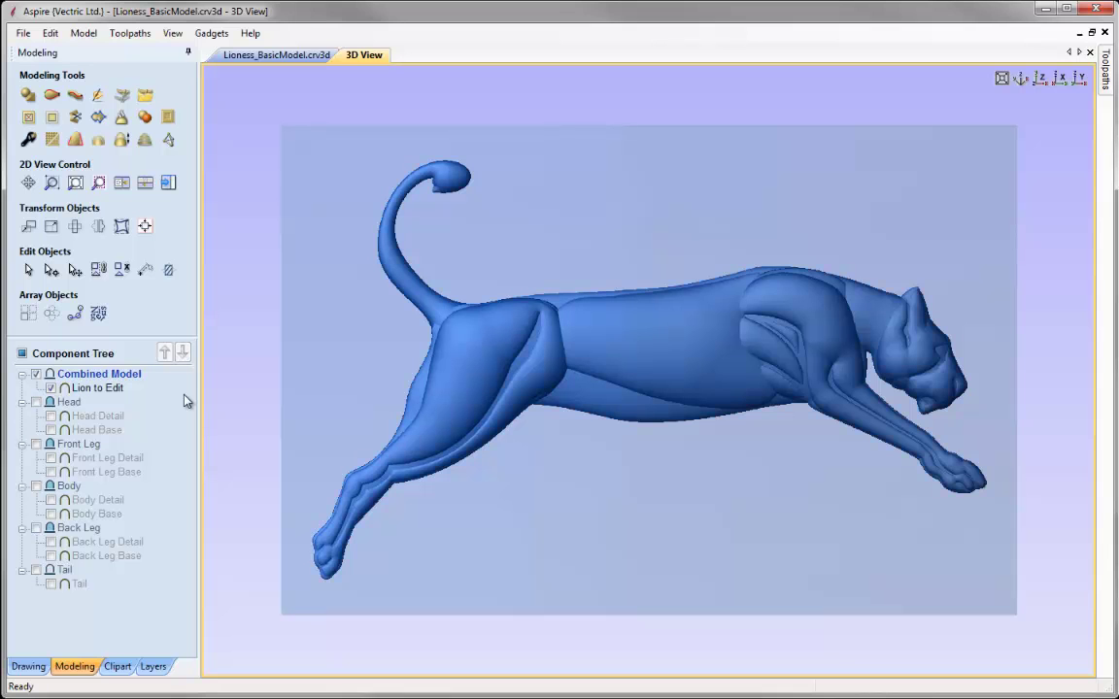
Step: Smooth the Lion to Edit component, with the smoothing amount reduced to just under a third of its range
left_click(109, 388)
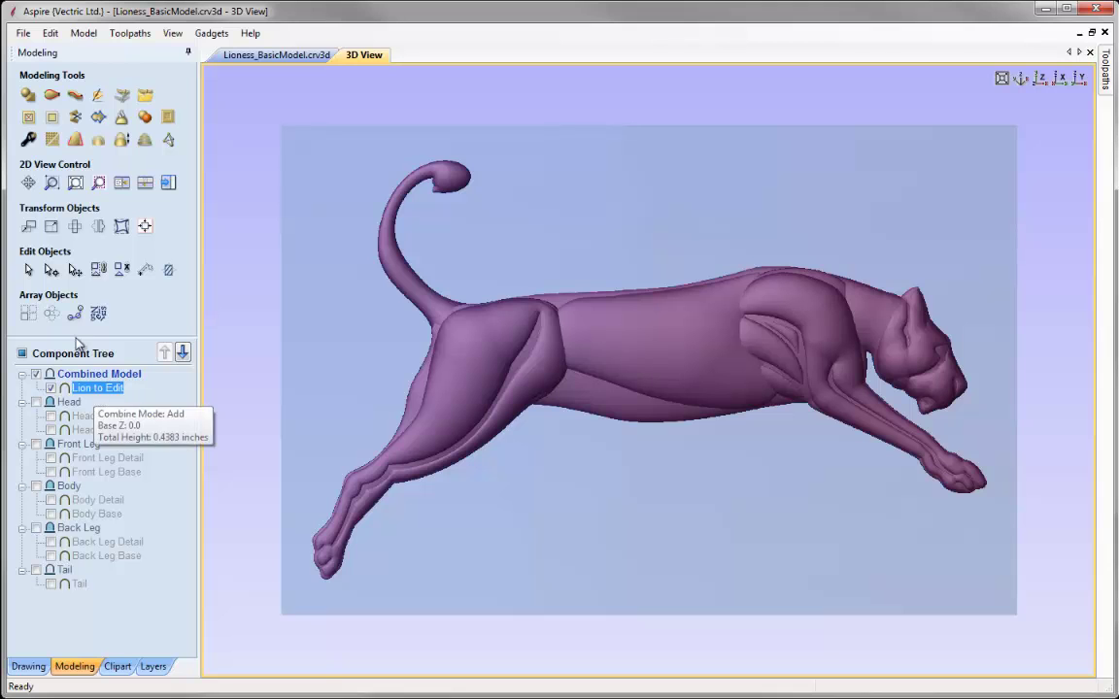
left_click(52, 142)
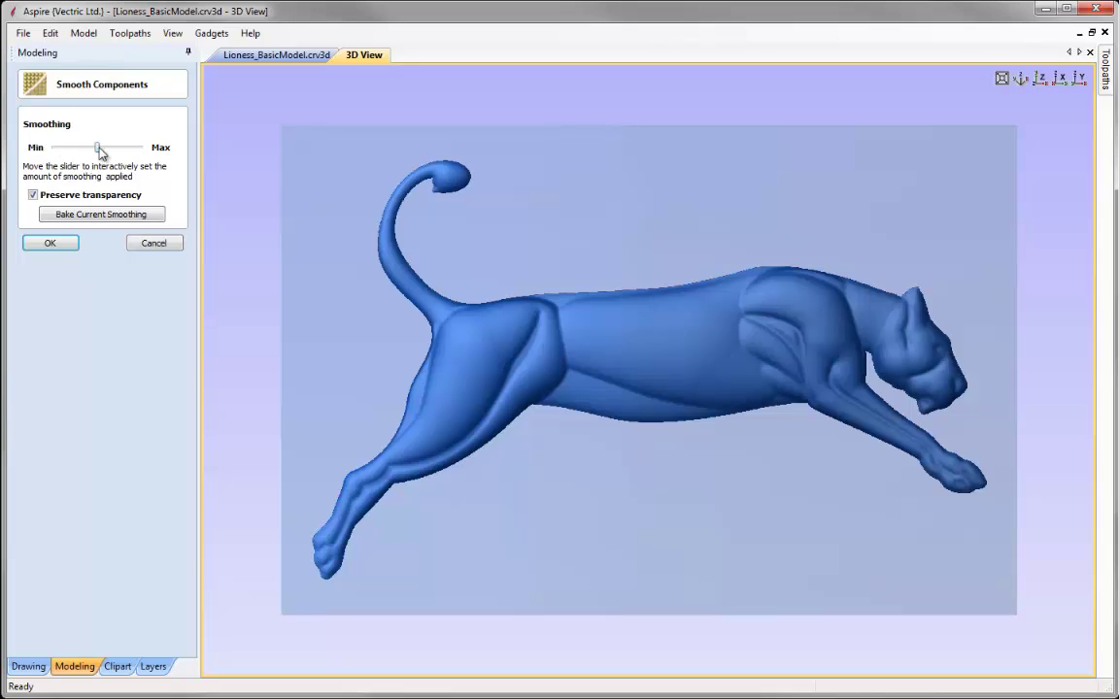
mouse_move(99, 150)
left_mouse_down()
mouse_move(139, 150)
mouse_move(80, 151)
left_mouse_up()
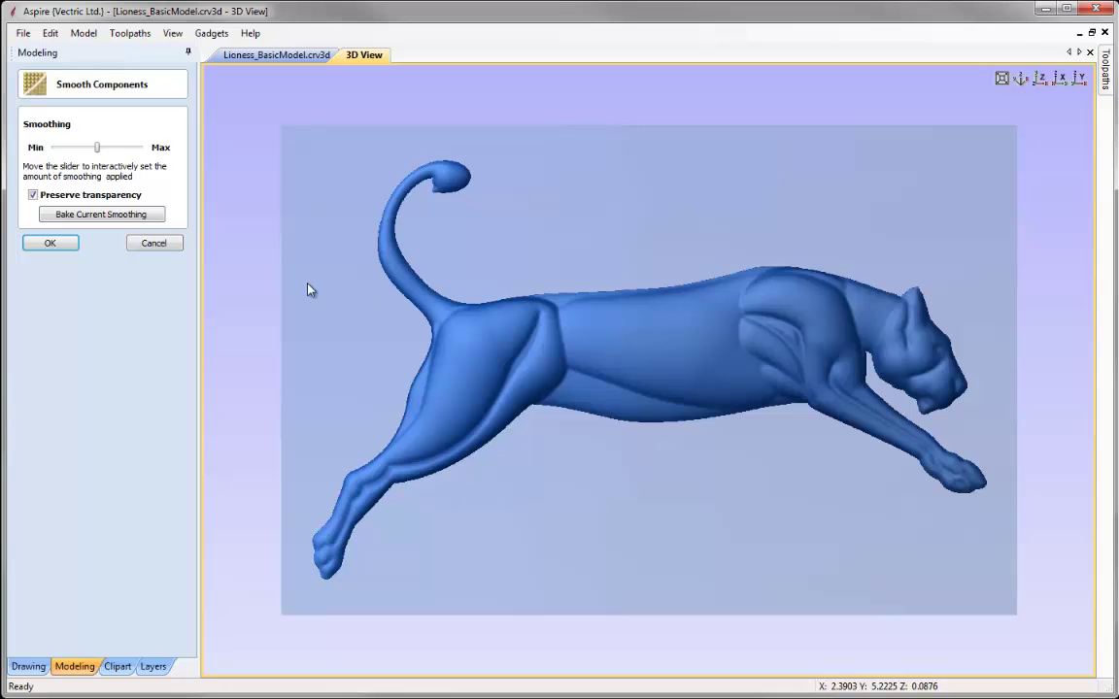
left_click_drag(97, 148, 78, 152)
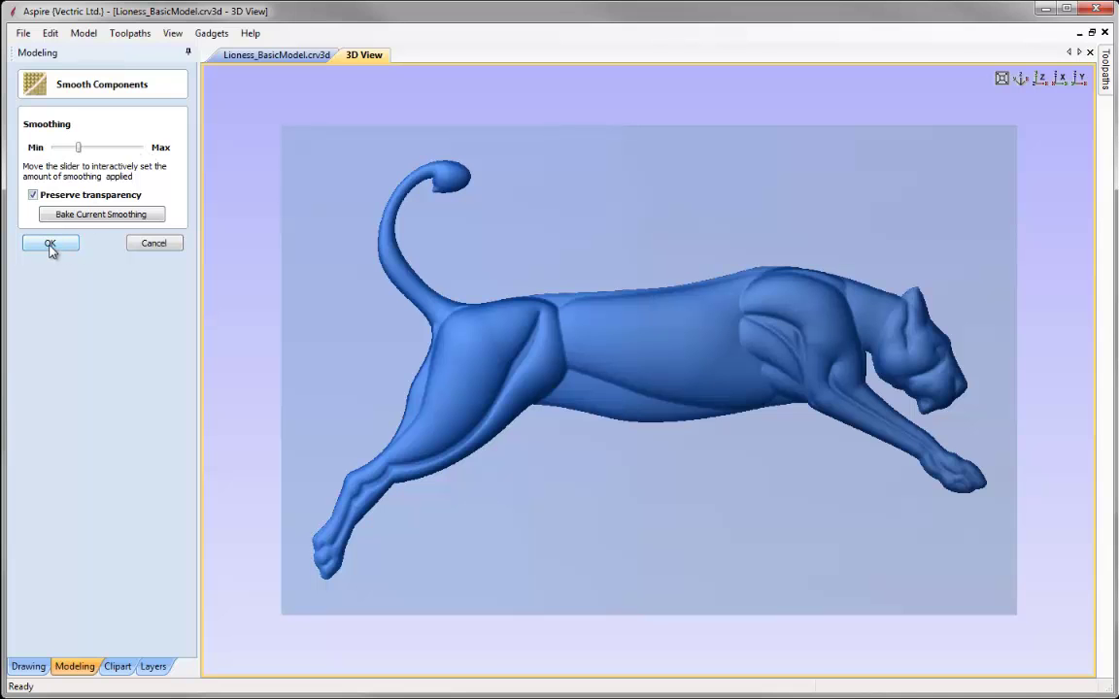
left_click(34, 194)
left_click(48, 246)
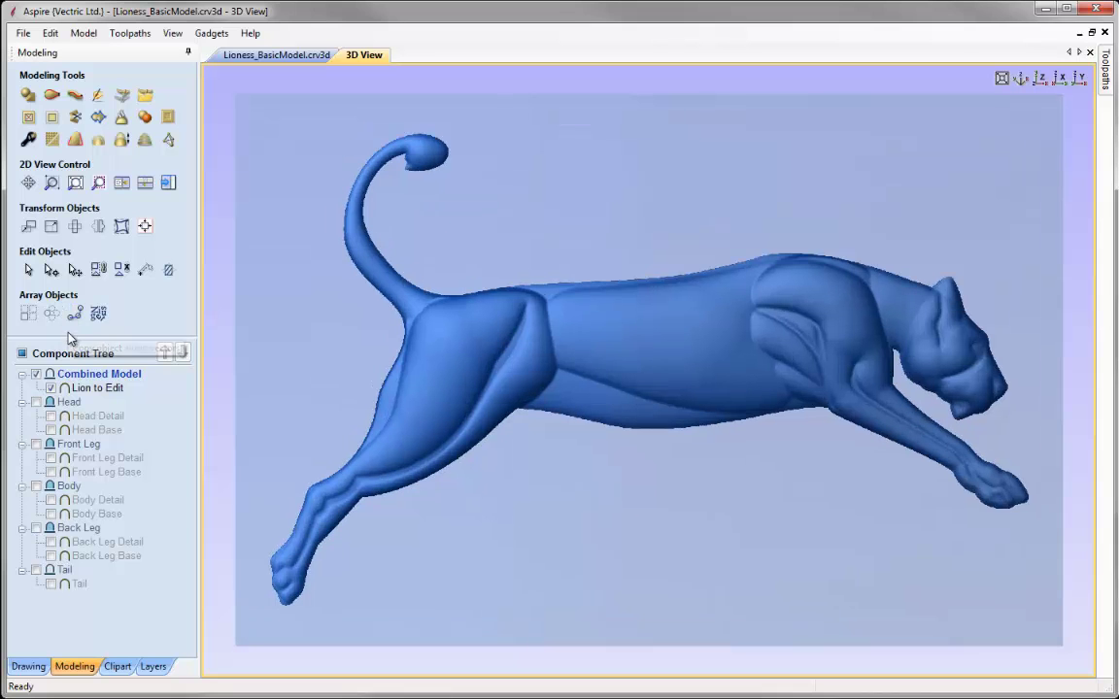
Step: Start sculpting the Lion to Edit component with the Smooth brush at diameter 109 and strength 54, and smooth the base of the tail
left_click(97, 388)
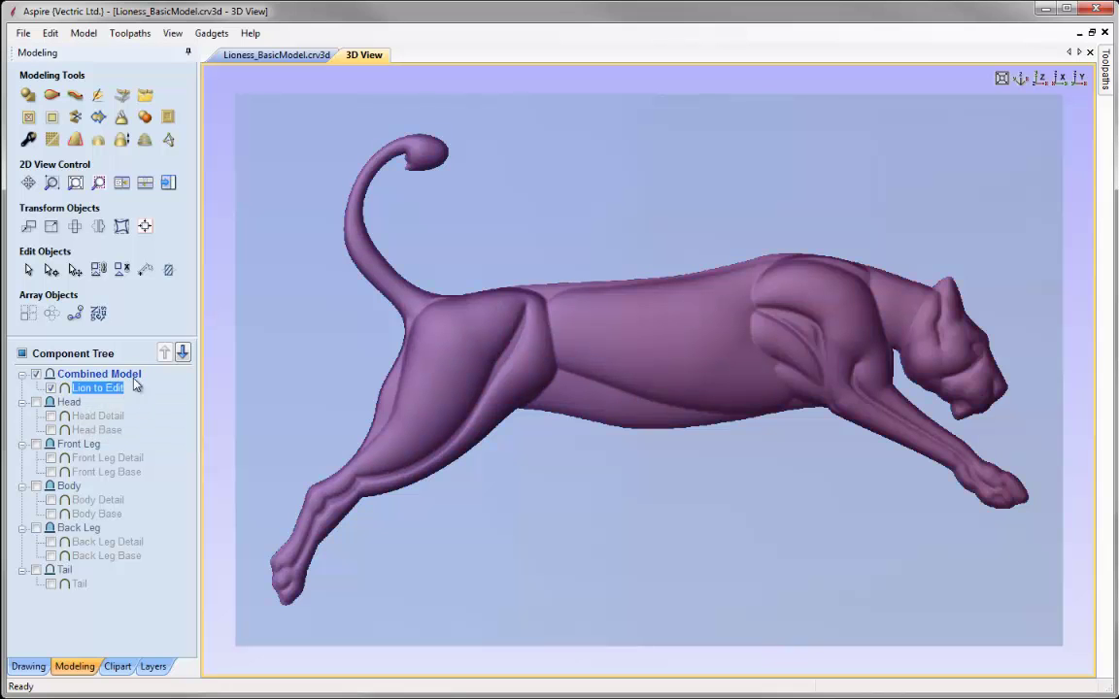
left_click(99, 96)
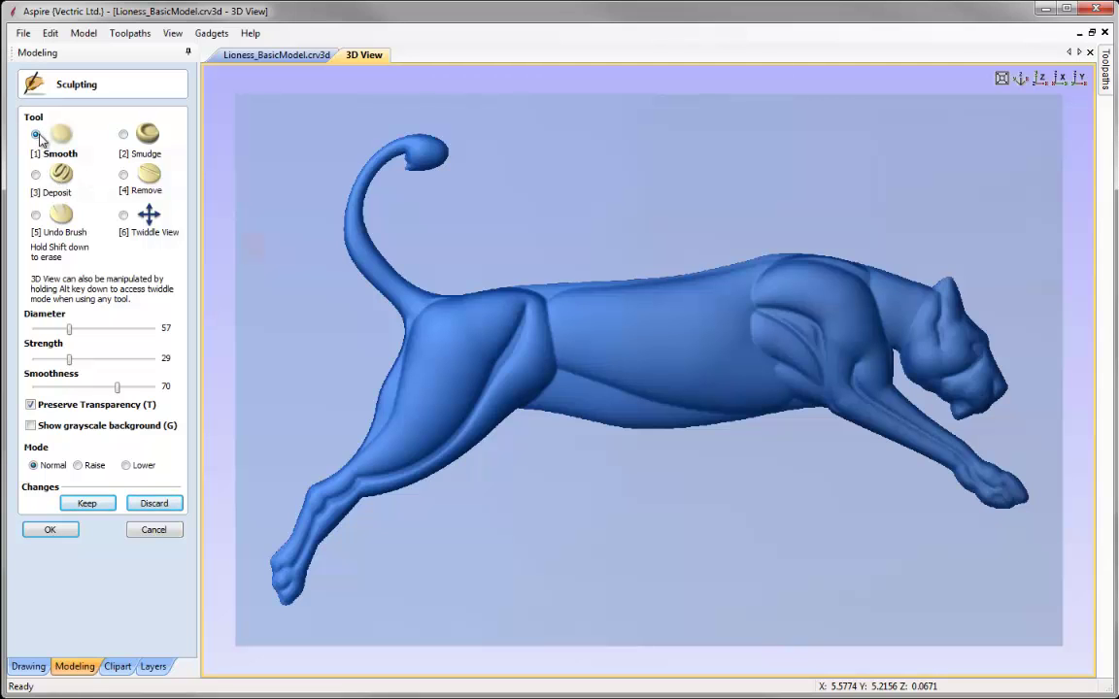
left_click(96, 329)
left_click(98, 359)
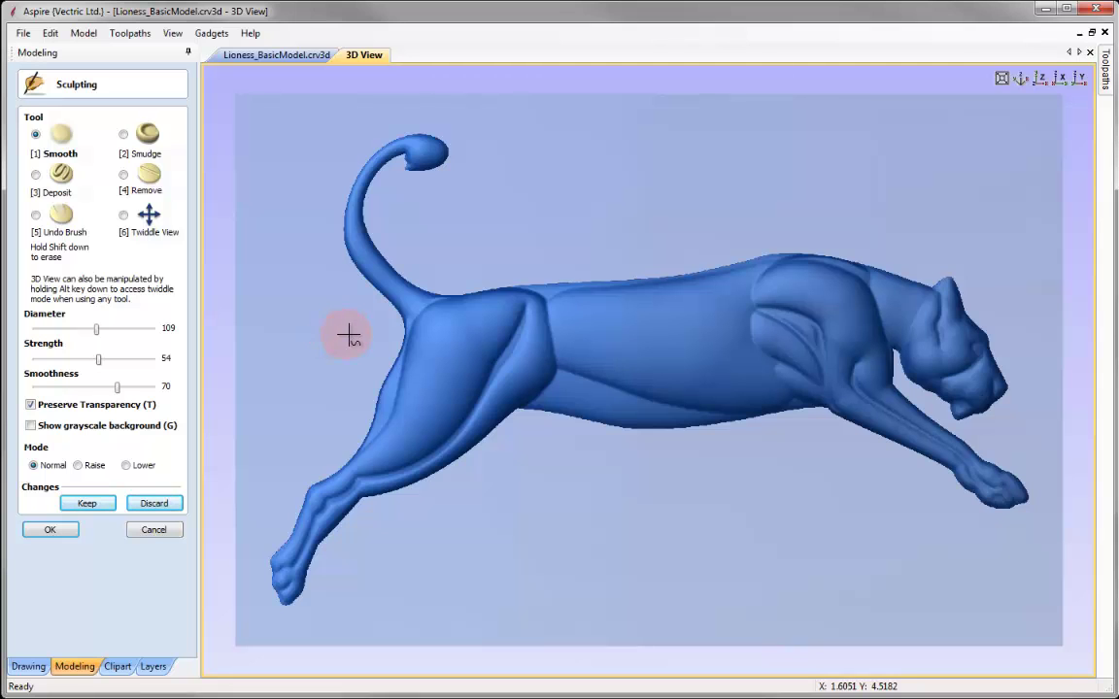
mouse_move(392, 332)
left_mouse_down()
mouse_move(399, 320)
mouse_move(392, 345)
mouse_move(400, 324)
mouse_move(405, 342)
mouse_move(389, 372)
mouse_move(409, 315)
mouse_move(433, 302)
mouse_move(403, 328)
mouse_move(439, 313)
mouse_move(429, 326)
mouse_move(413, 302)
left_mouse_up()
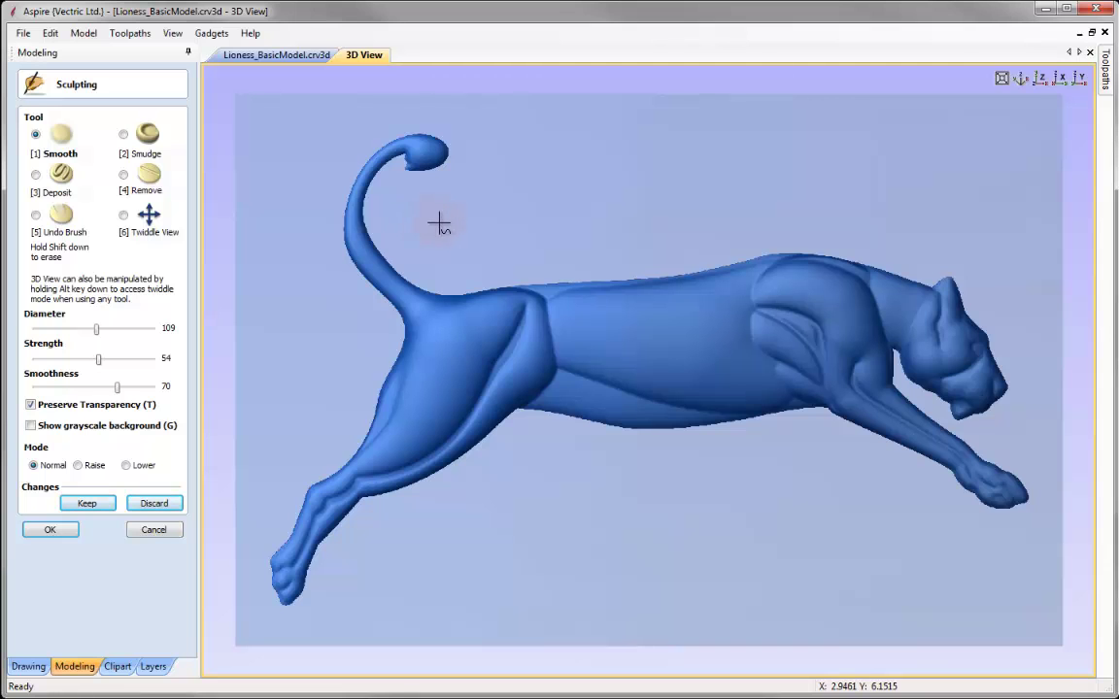
Step: Cycle the sculpting tool through Smudge, Deposit, Remove, Undo Brush and Twiddle View, ending back on Smooth
key("2")
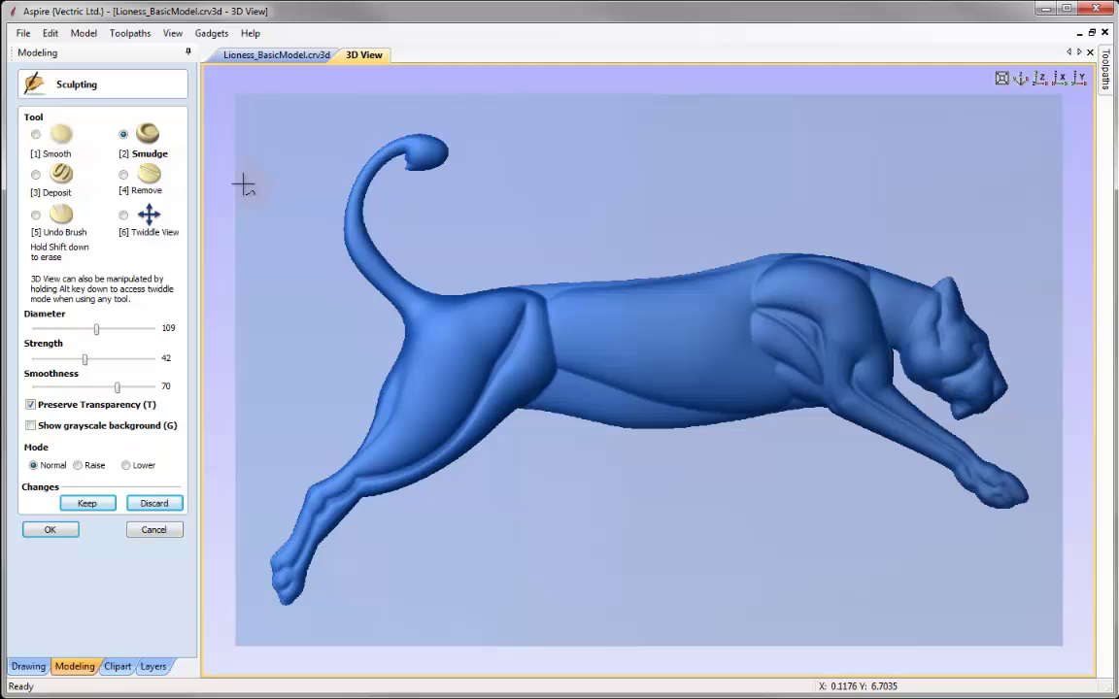
key("3")
key("4")
key("5")
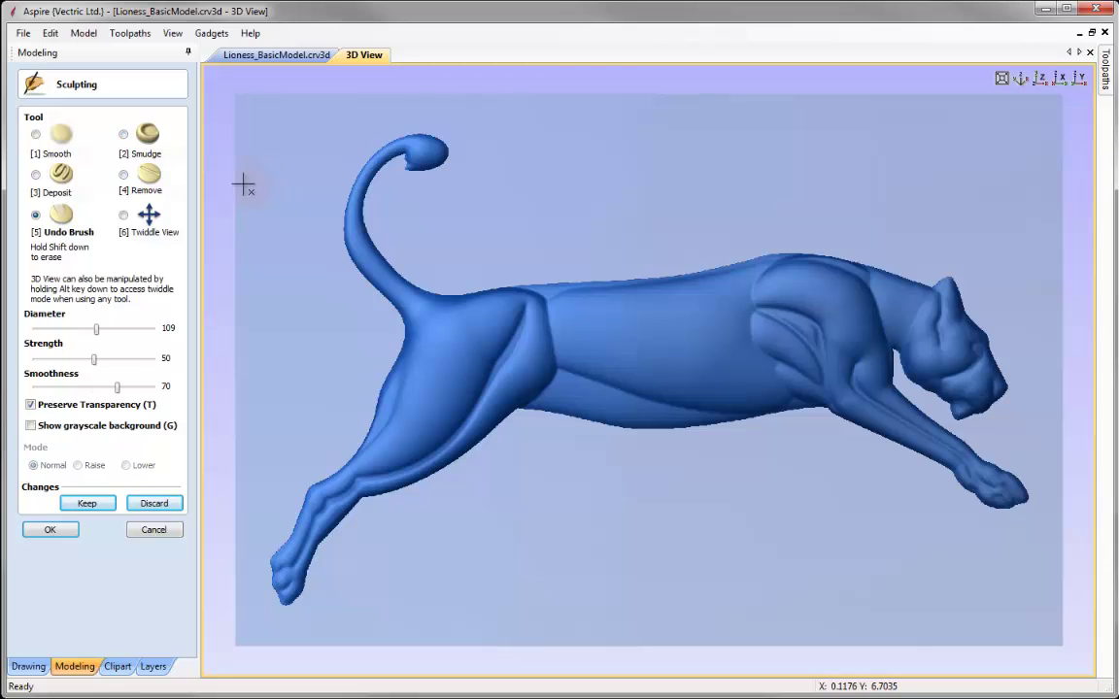
key("6")
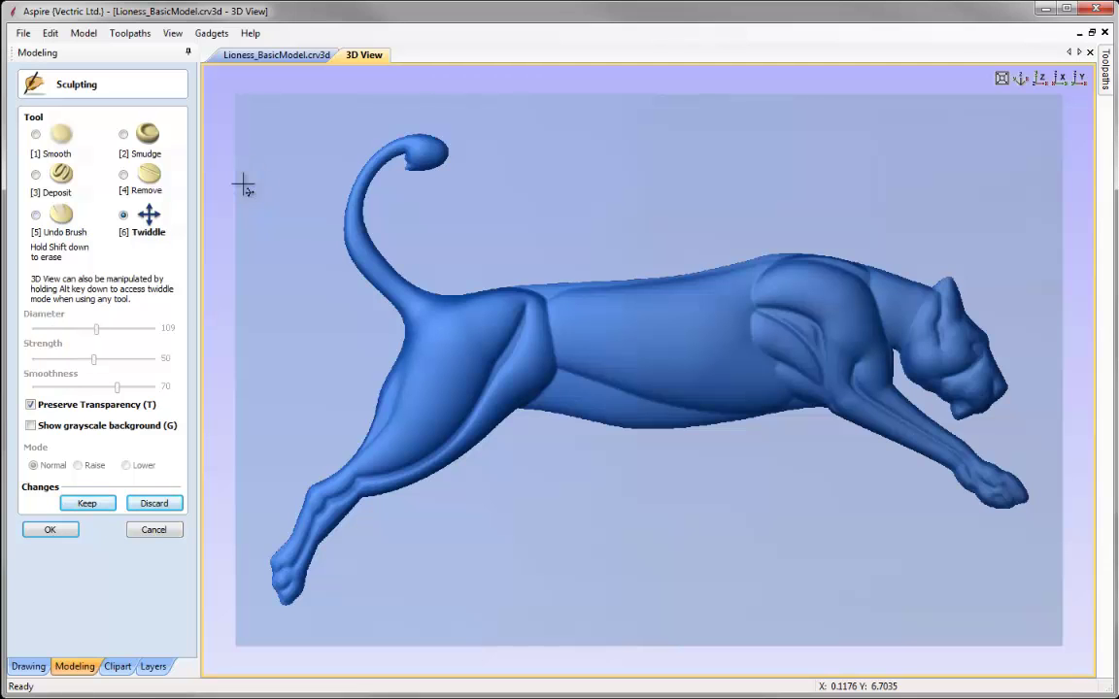
key("1")
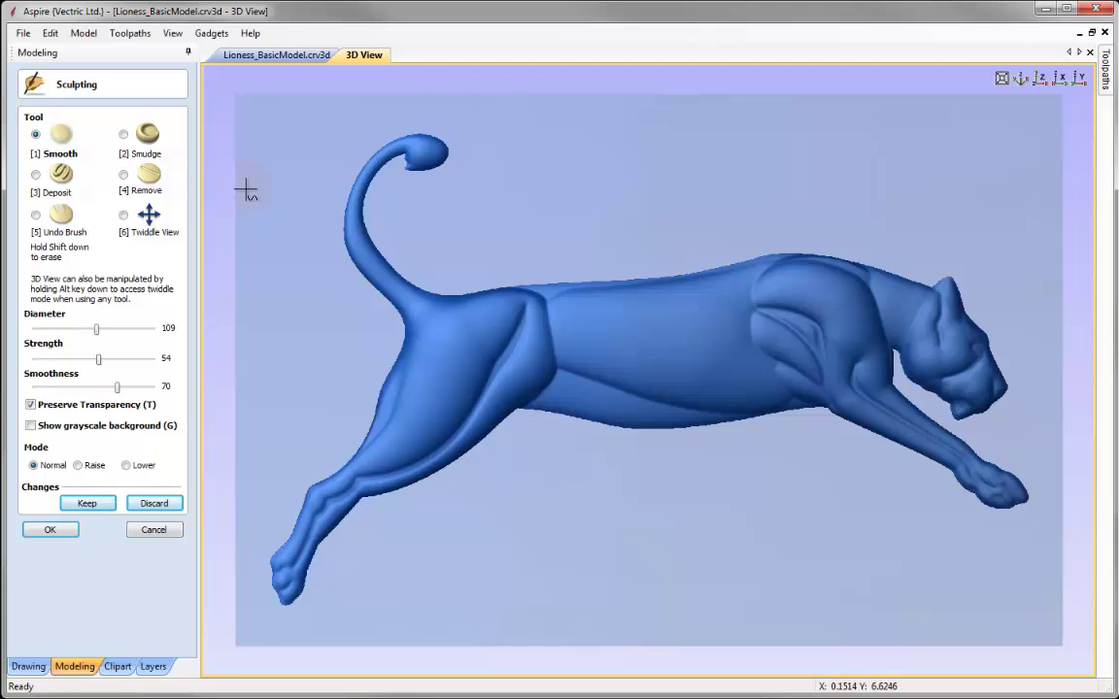
Step: Adjust the Smooth brush to a diameter of 201 and a strength of 53
key("Right")
key("Right")
key("Left")
key("Right")
key("Right")
key("Right")
key("Left")
key("Left")
key("Left")
key("Left")
key("Left")
key("Right")
key("Right")
key("Right")
key("Right")
key("Right")
key("Right")
key("Right")
key("Right")
key("Right")
key("Right")
key("Right")
key("Right")
key("Right")
key("Right")
key("Right")
key("Right")
key("Right")
key("Right")
key("Right")
key("Right")
key("Left")
key("Left")
key("Left")
key("Left")
key("Left")
key("Left")
key("Left")
key("Left")
key("Left")
key("Left")
key("Left")
key("Left")
key("Left")
key("Left")
key("Left")
key("Left")
key("Left")
key("Left")
key("Left")
key("Left")
key("Right")
key("Right")
key("Right")
key("Right")
key("Right")
key("Right")
key("Right")
key("Right")
key("Right")
key("Right")
key("Right")
key("Right")
key("Right")
key("Right")
key("Right")
key("Right")
key("Right")
key("Right")
key("Right")
key("Right")
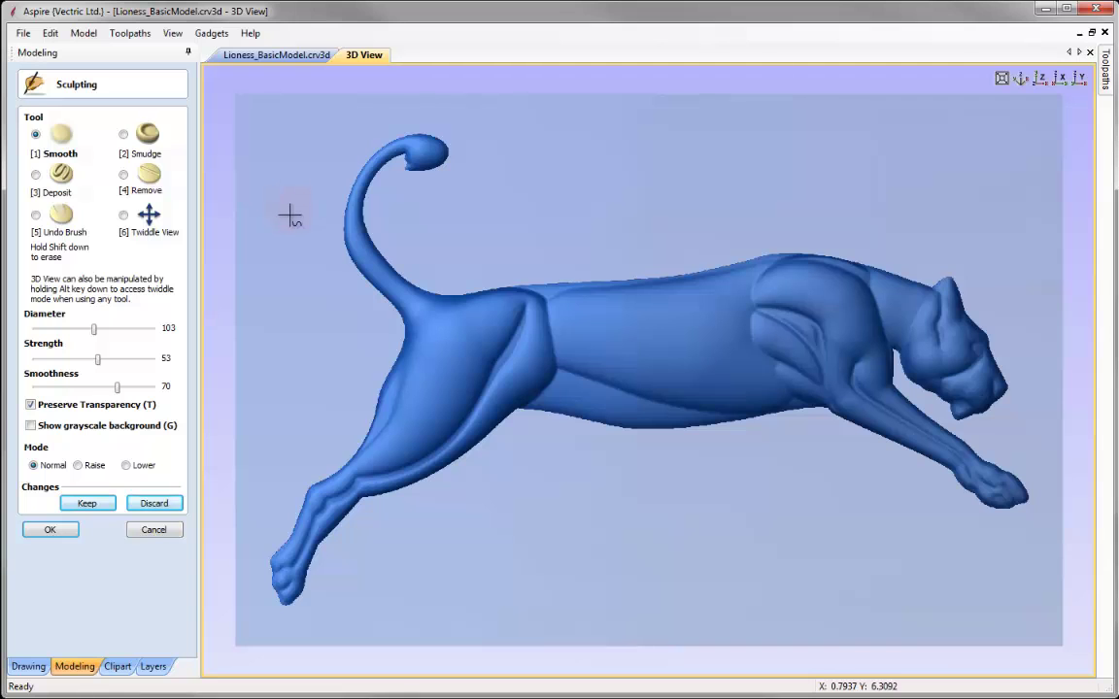
key("Left")
key("Left")
key("Left")
key("Left")
key("Left")
key("Left")
key("Left")
key("Left")
key("Left")
key("Left")
key("Left")
key("Left")
key("Left")
key("Left")
key("Left")
key("Left")
key("Left")
key("Left")
key("Left")
key("Left")
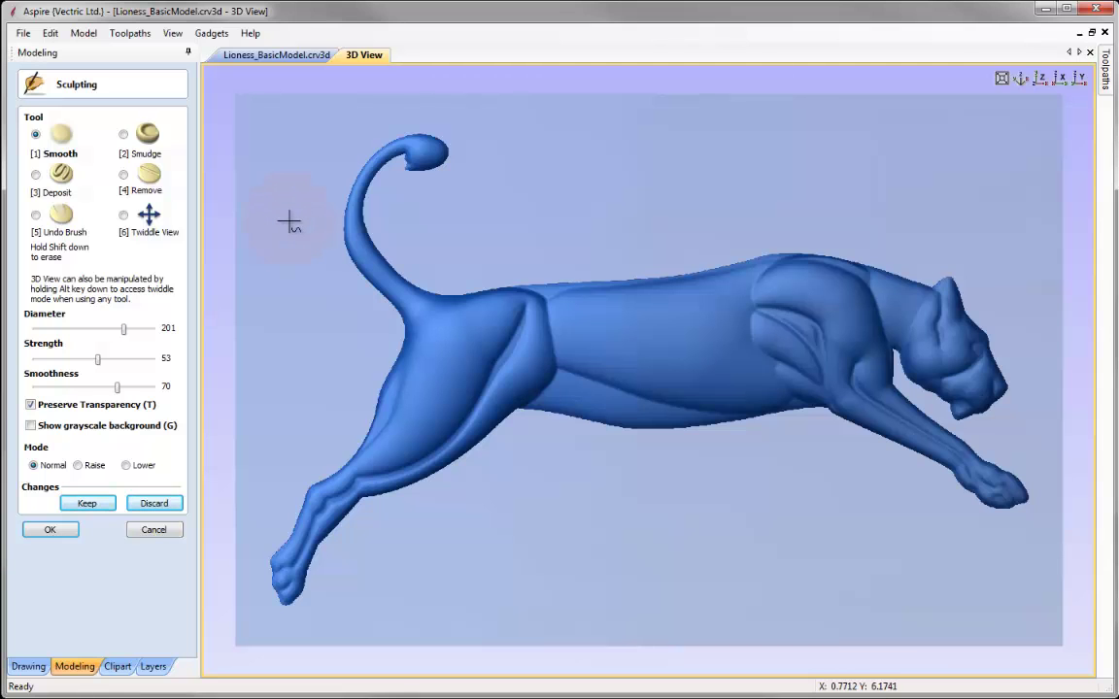
Step: Vary the Smooth brush's diameter and strength up and down, ending at a diameter of 93 and a strength of 53
key("Right")
key("Right")
key("Right")
key("Right")
key("Right")
key("Right")
key("Right")
key("Right")
key("Right")
key("Right")
key("Right")
key("Right")
key("Right")
key("Right")
key("Right")
key("Right")
key("Right")
key("Right")
key("Right")
key("Right")
key("Left")
key("Left")
key("Left")
key("Left")
key("Left")
key("Left")
key("Left")
key("Left")
key("Left")
key("Left")
key("Left")
key("Left")
key("Left")
key("Left")
key("Left")
key("Left")
key("Left")
key("Left")
key("Left")
key("Left")
key("Up")
key("Up")
key("Up")
key("Up")
key("Up")
key("Up")
key("Up")
key("Up")
key("Up")
key("Up")
key("Down")
key("Down")
key("Down")
key("Down")
key("Down")
key("Down")
key("Down")
key("Down")
key("Down")
key("Down")
key("Down")
key("Down")
key("Down")
key("Down")
key("Down")
key("Up")
key("Up")
key("Up")
key("Up")
key("Up")
key("Up")
key("Up")
key("Up")
key("Up")
key("Up")
key("Up")
key("Up")
key("Up")
key("Up")
key("Up")
key("Up")
key("Up")
key("Up")
key("Up")
key("Down")
key("Down")
key("Down")
key("Down")
key("Down")
key("Down")
key("Down")
key("Down")
key("Down")
key("Down")
key("Down")
key("Down")
key("Down")
key("Down")
key("Right")
key("Right")
key("Right")
key("Right")
key("Right")
key("Right")
key("Right")
key("Right")
key("Right")
key("Right")
key("Right")
key("Right")
key("Right")
key("Right")
key("Right")
key("Right")
key("Right")
key("Right")
key("Right")
key("Right")
key("Left")
key("Left")
key("Left")
key("Left")
key("Left")
key("Left")
key("Left")
key("Left")
key("Left")
key("Left")
key("Left")
key("Left")
key("Left")
key("Left")
key("Left")
key("Left")
key("Left")
key("Left")
key("Left")
key("Left")
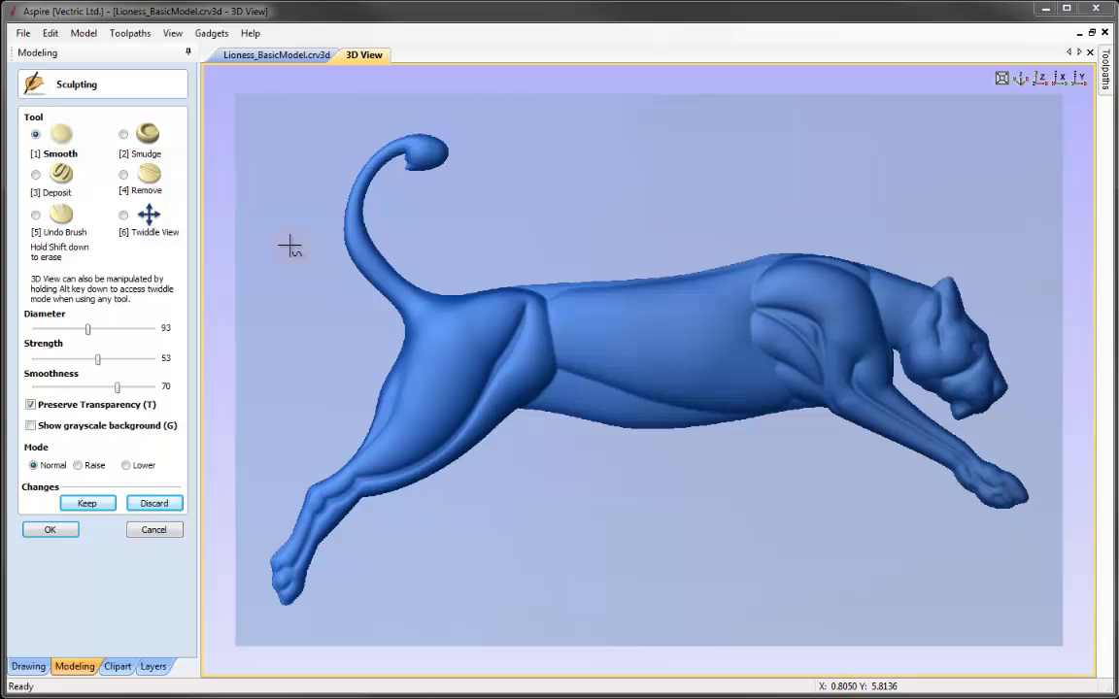
Step: Reduce the Smooth brush to a diameter of 73 and a strength of 40
scroll(290, 246, "down", 3)
scroll(291, 245, "down", 5)
scroll(291, 245, "down", 2)
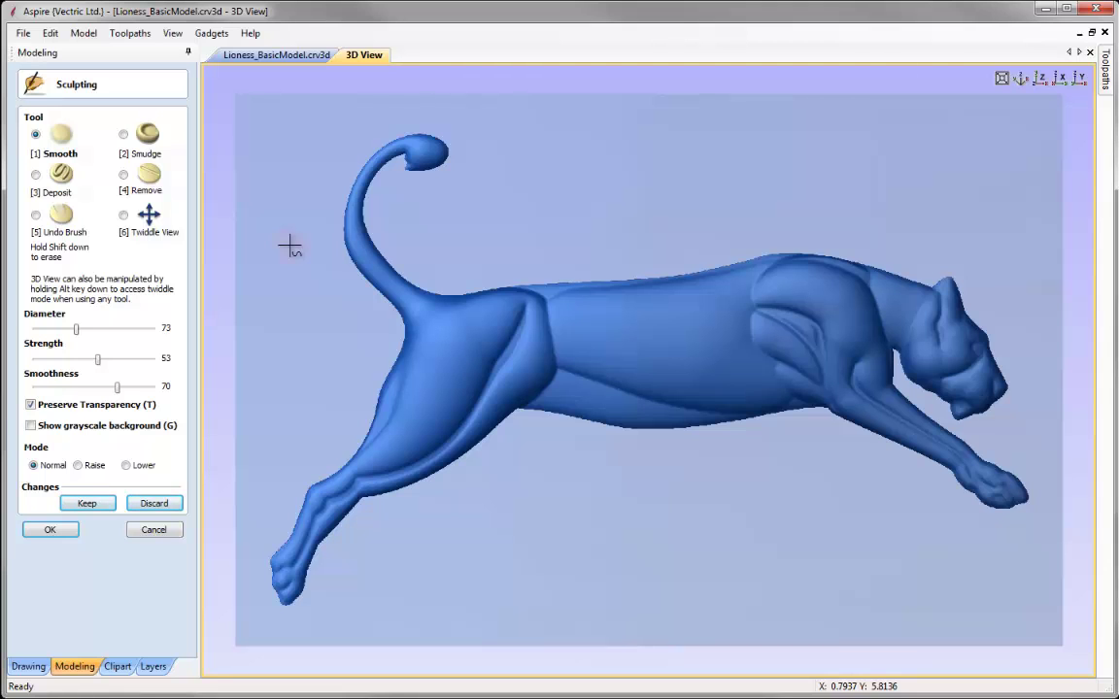
scroll(290, 246, "down", 3, "ctrl")
scroll(290, 246, "down", 3, "ctrl")
scroll(291, 246, "down", 1, "ctrl")
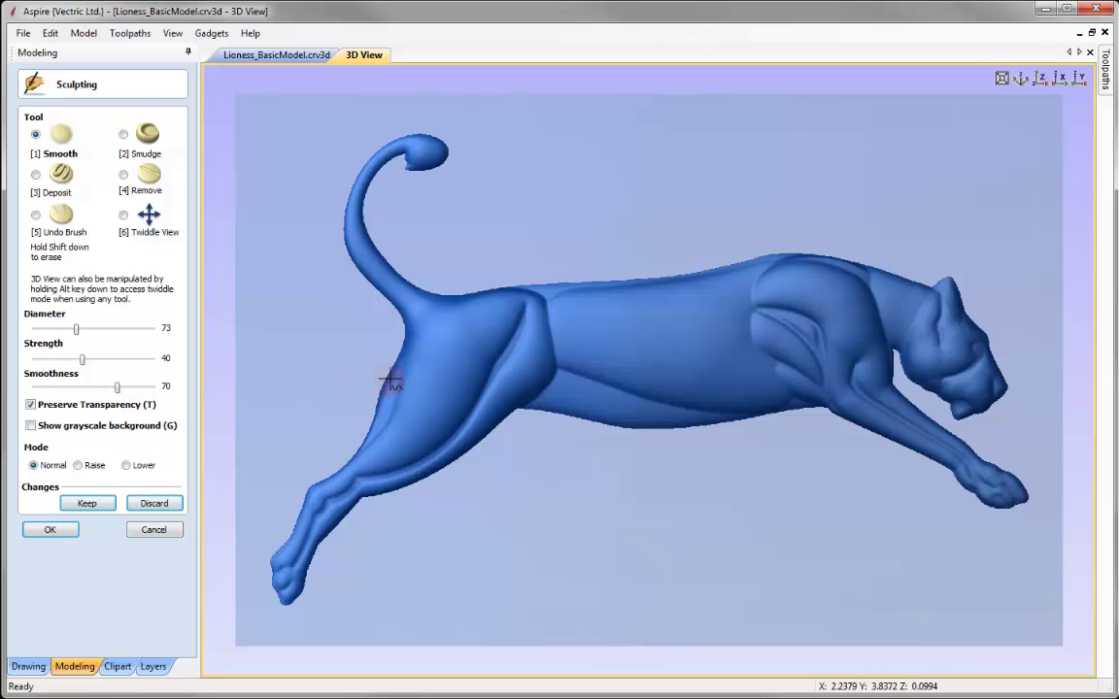
Step: Smooth the creases along the haunch, flank, belly and shoulder, raising the Smooth brush to diameter 97 and strength 49 along the way
mouse_move(353, 447)
left_mouse_down()
mouse_move(396, 394)
mouse_move(404, 357)
mouse_move(337, 465)
mouse_move(301, 480)
mouse_move(285, 504)
mouse_move(283, 536)
mouse_move(260, 568)
mouse_move(288, 531)
mouse_move(270, 568)
mouse_move(283, 604)
mouse_move(280, 591)
mouse_move(304, 575)
mouse_move(307, 588)
mouse_move(354, 514)
mouse_move(345, 528)
mouse_move(519, 412)
mouse_move(473, 460)
mouse_move(542, 393)
mouse_move(539, 412)
mouse_move(538, 390)
mouse_move(554, 375)
mouse_move(526, 414)
mouse_move(551, 364)
mouse_move(548, 323)
mouse_move(555, 335)
mouse_move(551, 293)
mouse_move(553, 304)
mouse_move(524, 289)
mouse_move(553, 309)
mouse_move(506, 291)
mouse_move(527, 300)
mouse_move(513, 335)
mouse_move(465, 389)
mouse_move(459, 362)
mouse_move(426, 378)
mouse_move(420, 364)
mouse_move(405, 368)
mouse_move(416, 350)
mouse_move(408, 281)
mouse_move(558, 286)
mouse_move(583, 299)
mouse_move(547, 292)
mouse_move(732, 273)
mouse_move(690, 276)
mouse_move(798, 247)
mouse_move(824, 268)
mouse_move(851, 267)
mouse_move(878, 301)
mouse_move(890, 347)
mouse_move(870, 271)
mouse_move(831, 245)
mouse_move(752, 278)
mouse_move(742, 354)
mouse_move(816, 406)
mouse_move(764, 420)
left_mouse_up()
mouse_move(692, 418)
left_mouse_down()
mouse_move(725, 409)
mouse_move(603, 398)
mouse_move(663, 394)
mouse_move(586, 371)
mouse_move(676, 405)
mouse_move(640, 389)
mouse_move(715, 387)
mouse_move(696, 412)
mouse_move(618, 398)
mouse_move(805, 406)
mouse_move(783, 392)
mouse_move(833, 417)
mouse_move(824, 392)
mouse_move(957, 484)
mouse_move(1017, 502)
mouse_move(1023, 488)
mouse_move(974, 456)
mouse_move(994, 456)
mouse_move(903, 381)
mouse_move(900, 400)
mouse_move(865, 381)
mouse_move(877, 389)
mouse_move(887, 344)
mouse_move(942, 410)
mouse_move(974, 418)
mouse_move(995, 378)
mouse_move(983, 330)
mouse_move(920, 282)
mouse_move(797, 282)
mouse_move(831, 263)
mouse_move(795, 250)
mouse_move(707, 272)
mouse_move(592, 380)
mouse_move(483, 310)
mouse_move(513, 284)
mouse_move(554, 336)
mouse_move(555, 310)
mouse_move(690, 297)
mouse_move(811, 257)
mouse_move(790, 349)
left_mouse_up()
mouse_move(530, 450)
left_mouse_down()
mouse_move(398, 470)
mouse_move(264, 323)
left_mouse_up()
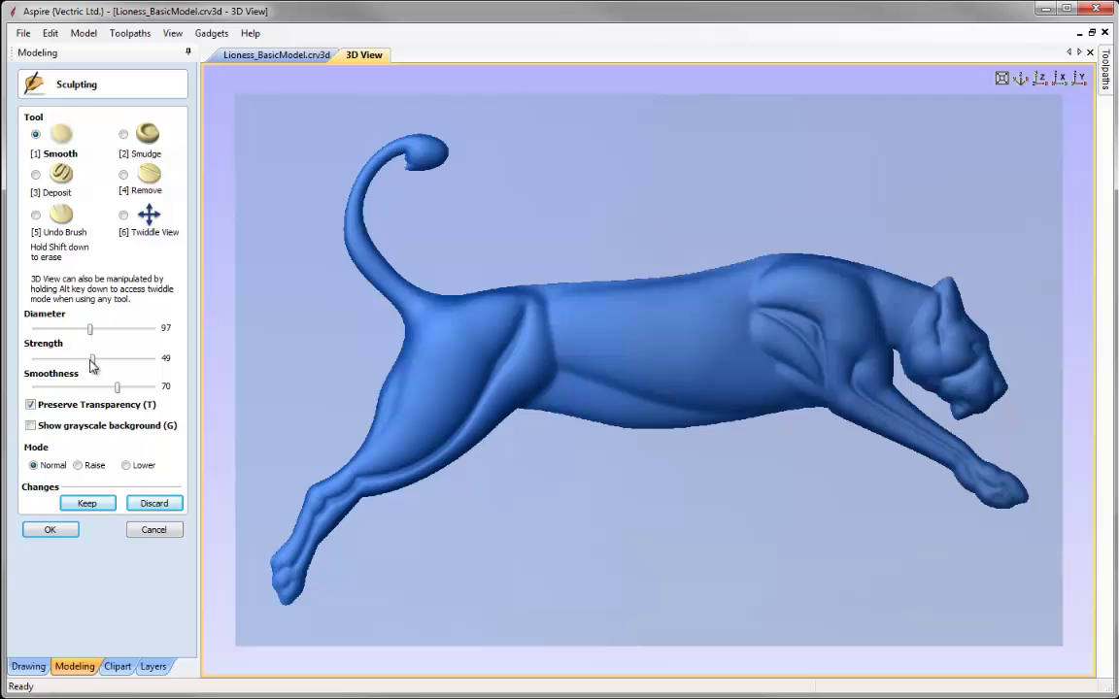
mouse_move(411, 377)
left_mouse_down()
mouse_move(427, 398)
mouse_move(408, 297)
mouse_move(481, 281)
mouse_move(560, 321)
mouse_move(545, 321)
mouse_move(550, 349)
mouse_move(571, 288)
mouse_move(570, 299)
mouse_move(706, 278)
mouse_move(670, 283)
mouse_move(782, 245)
mouse_move(769, 283)
mouse_move(778, 276)
mouse_move(762, 282)
mouse_move(782, 285)
mouse_move(725, 301)
mouse_move(767, 274)
mouse_move(877, 299)
mouse_move(857, 294)
mouse_move(837, 326)
mouse_move(887, 335)
mouse_move(855, 301)
mouse_move(758, 339)
mouse_move(732, 317)
mouse_move(750, 324)
mouse_move(734, 303)
mouse_move(744, 316)
mouse_move(740, 365)
mouse_move(692, 379)
mouse_move(773, 390)
mouse_move(749, 364)
mouse_move(784, 389)
mouse_move(747, 370)
mouse_move(712, 301)
mouse_move(731, 295)
mouse_move(542, 408)
mouse_move(512, 387)
mouse_move(602, 517)
left_mouse_up()
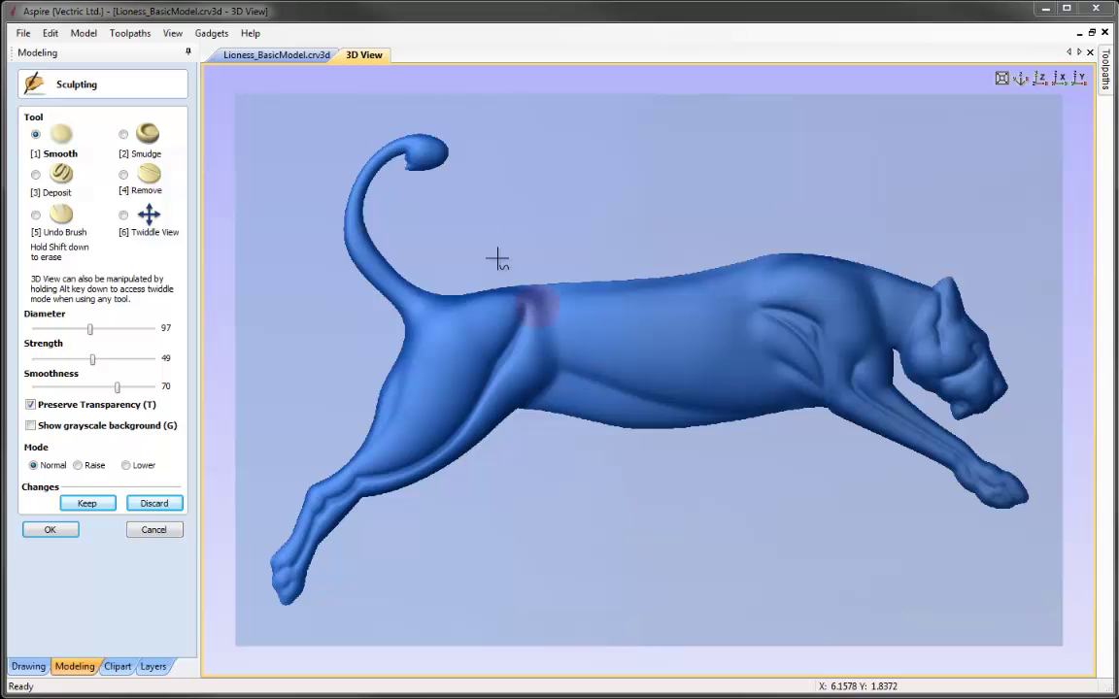
mouse_move(445, 154)
left_mouse_down()
mouse_move(413, 141)
mouse_move(440, 205)
left_mouse_up()
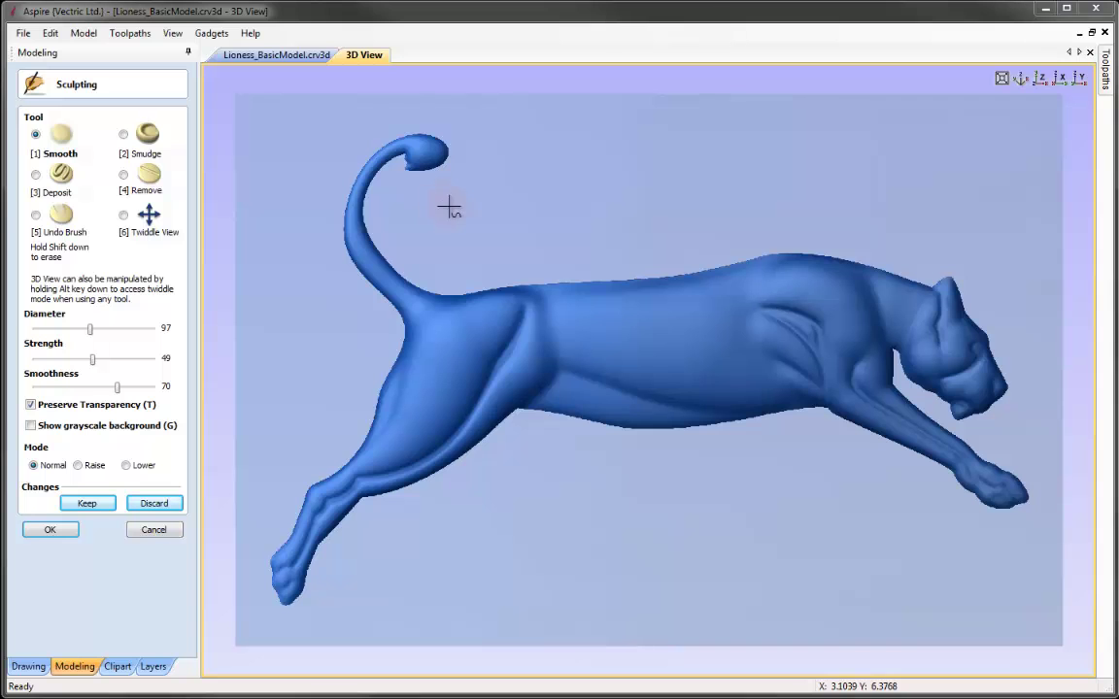
Step: Switch to the Smudge tool at the tip of the tail, with a diameter of 31 and a strength of 49
left_click(123, 216)
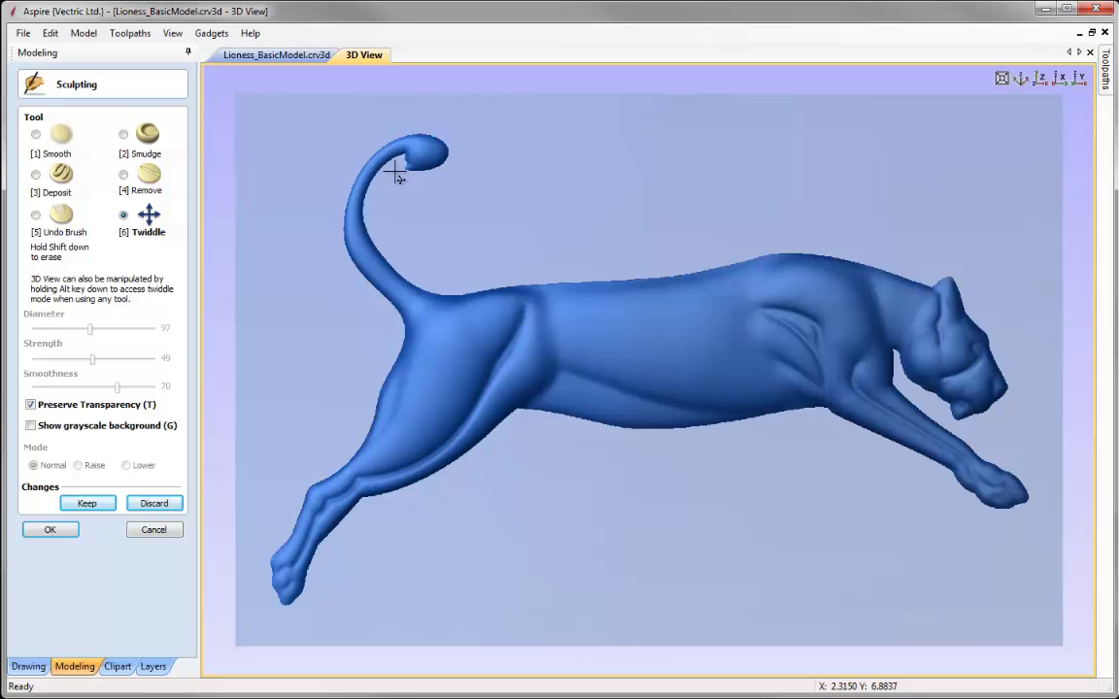
scroll(398, 175, "up", 5)
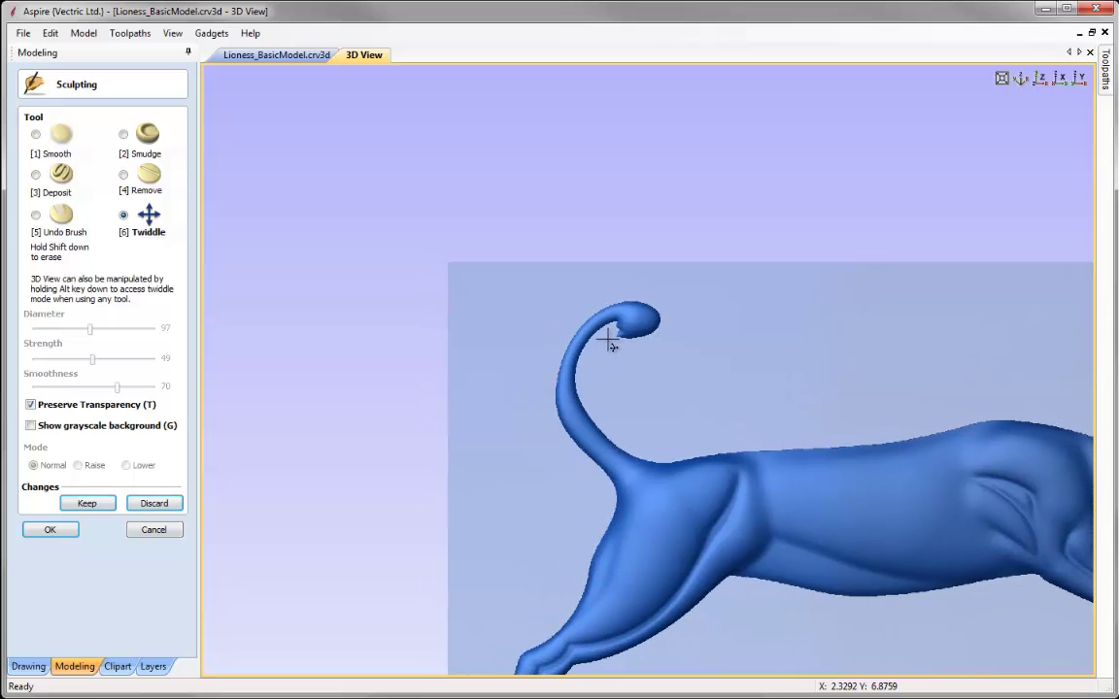
scroll(609, 347, "up", 6)
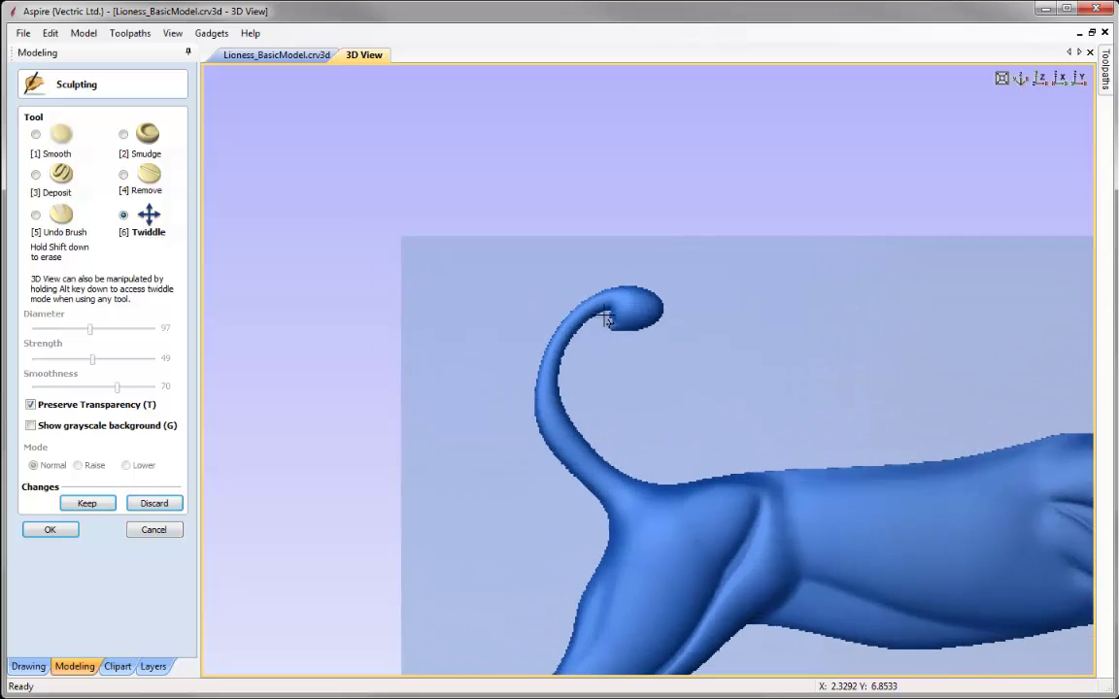
middle_click_drag(620, 390, 648, 407)
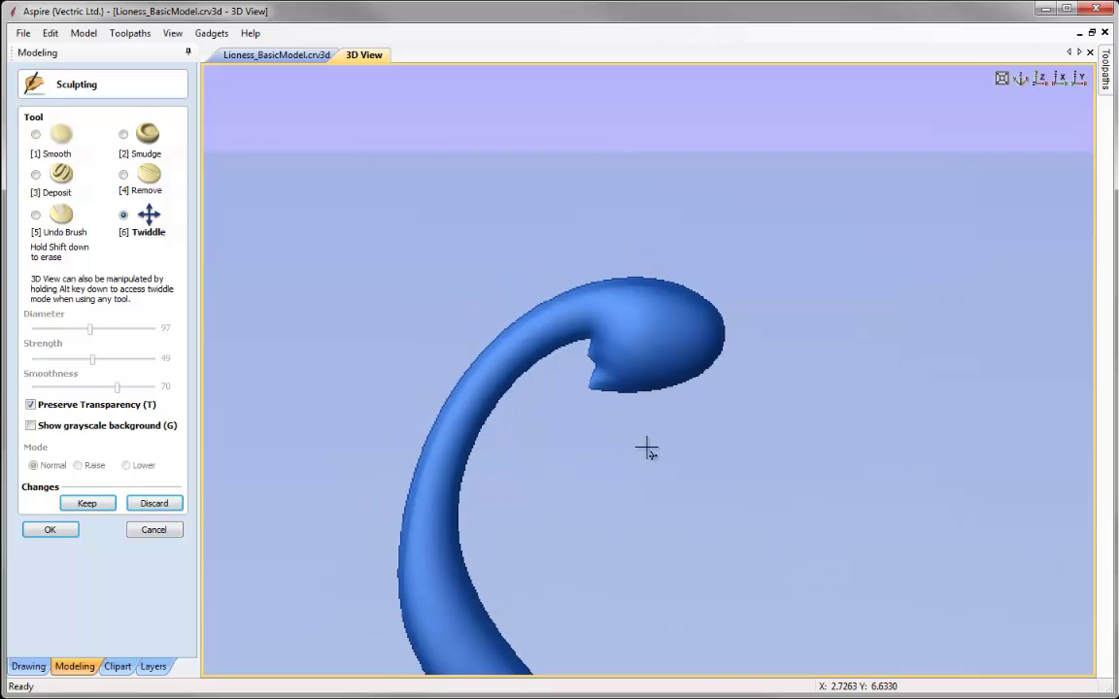
left_click(123, 135)
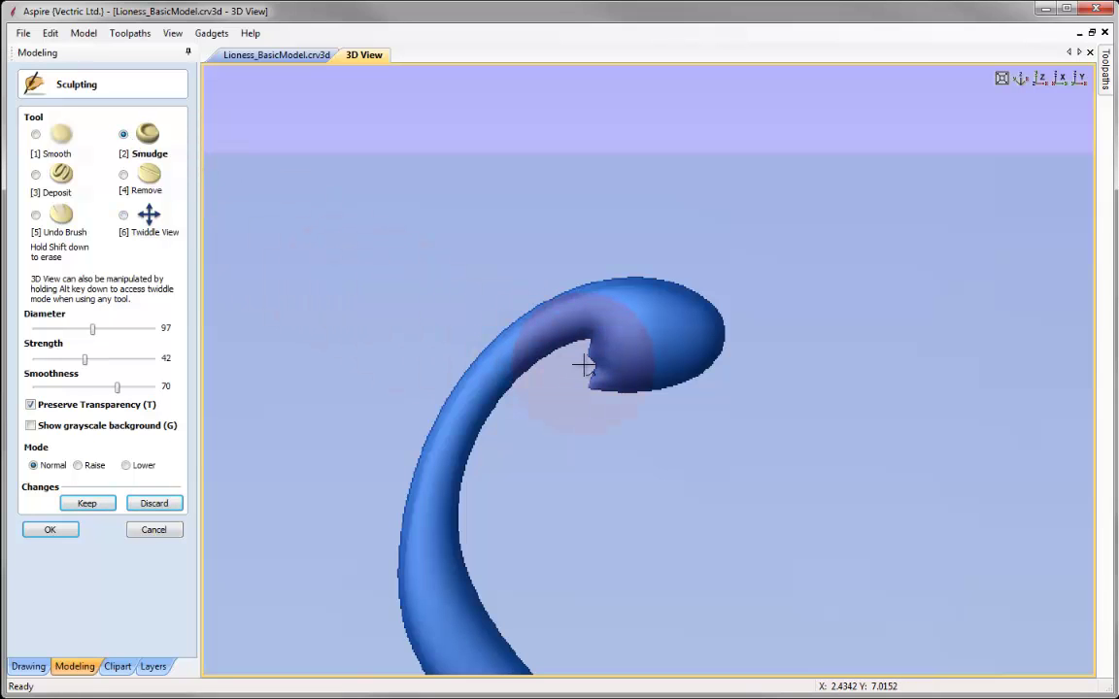
mouse_move(594, 369)
left_mouse_down()
mouse_move(642, 368)
mouse_move(587, 350)
mouse_move(639, 341)
mouse_move(600, 403)
mouse_move(596, 369)
left_mouse_up()
scroll(593, 368, "down", 5)
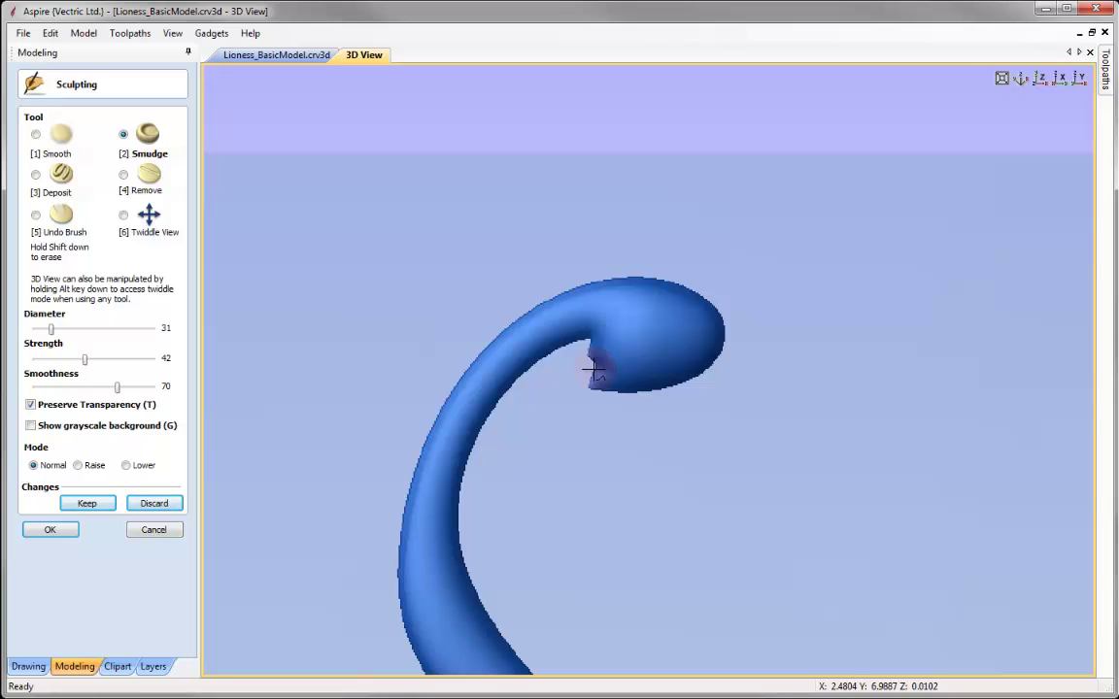
left_click(93, 361)
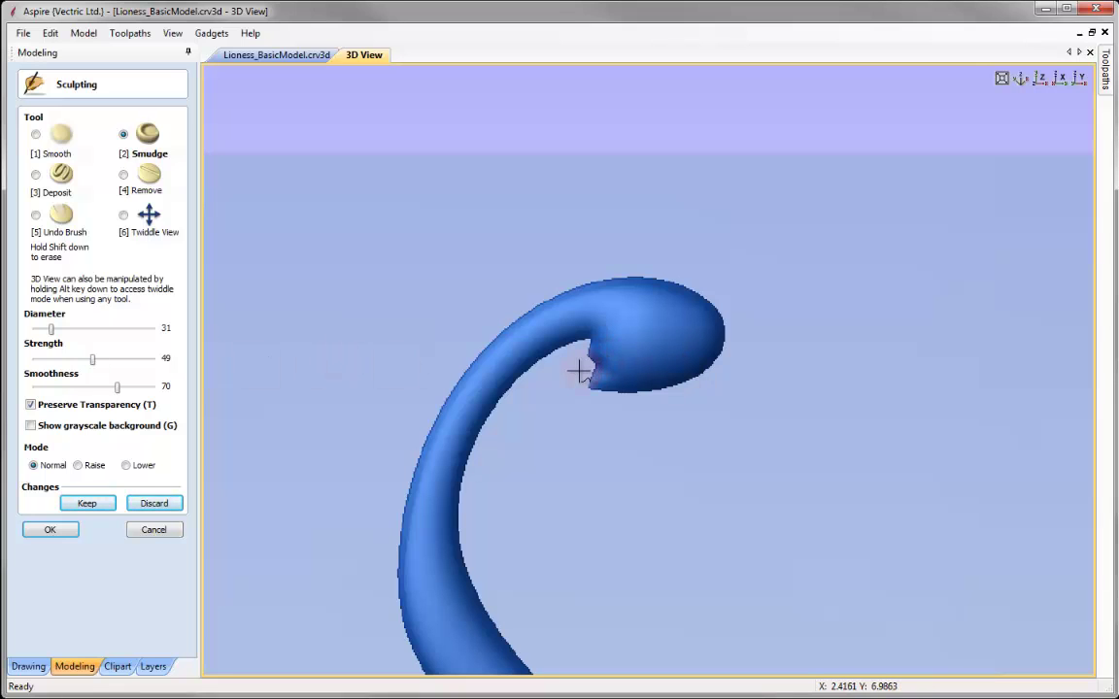
Step: Smudge the jagged inner edge of the tail tip outward with several short strokes, keeping Preserve Transparency on
mouse_move(587, 369)
left_mouse_down()
mouse_move(650, 370)
mouse_move(578, 374)
mouse_move(580, 350)
mouse_move(614, 327)
mouse_move(577, 352)
mouse_move(624, 335)
mouse_move(574, 355)
mouse_move(590, 340)
mouse_move(581, 329)
mouse_move(618, 356)
mouse_move(594, 363)
mouse_move(590, 347)
left_mouse_up()
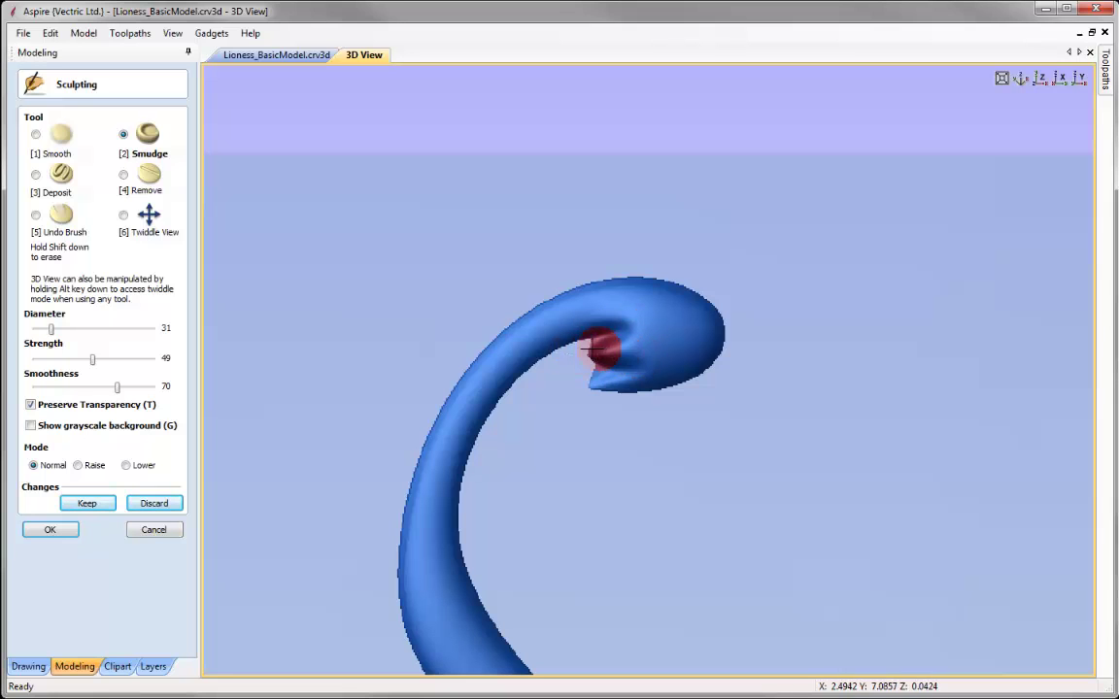
left_click_drag(661, 396, 628, 385)
mouse_move(630, 392)
left_mouse_down()
mouse_move(573, 393)
mouse_move(594, 370)
mouse_move(651, 361)
mouse_move(631, 327)
mouse_move(549, 382)
mouse_move(609, 358)
mouse_move(595, 358)
mouse_move(634, 381)
mouse_move(597, 382)
mouse_move(644, 384)
mouse_move(591, 382)
mouse_move(634, 455)
left_mouse_up()
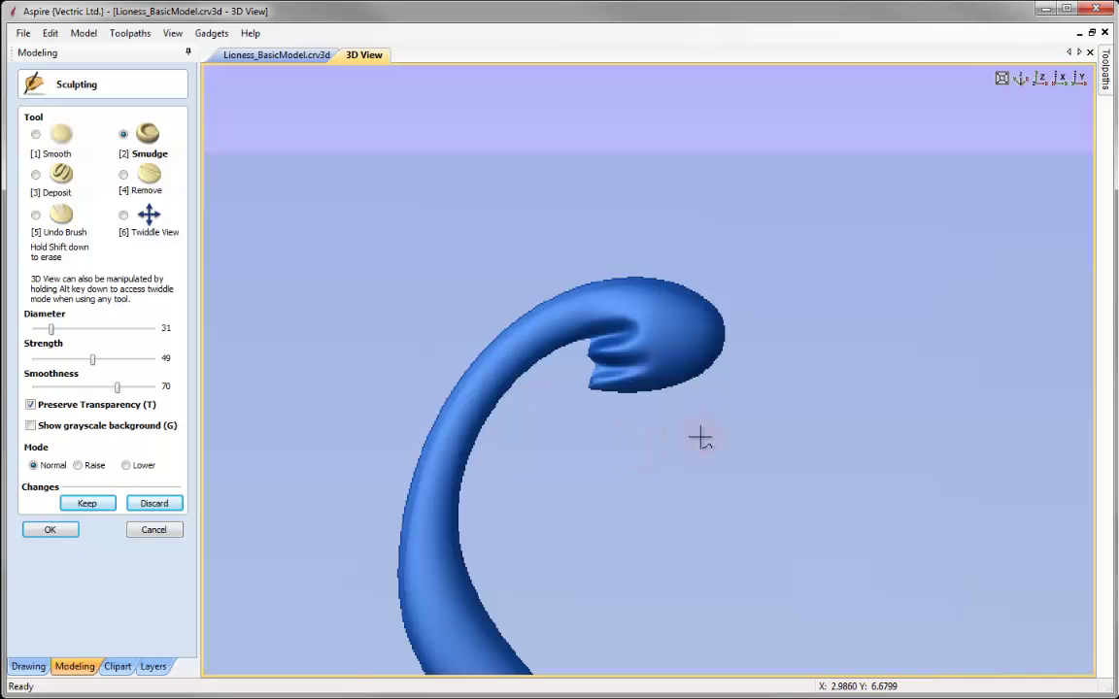
Step: Smudge grooves between the toes of the hind paw, keeping the brush at diameter 31 and strength 49
left_click(123, 216)
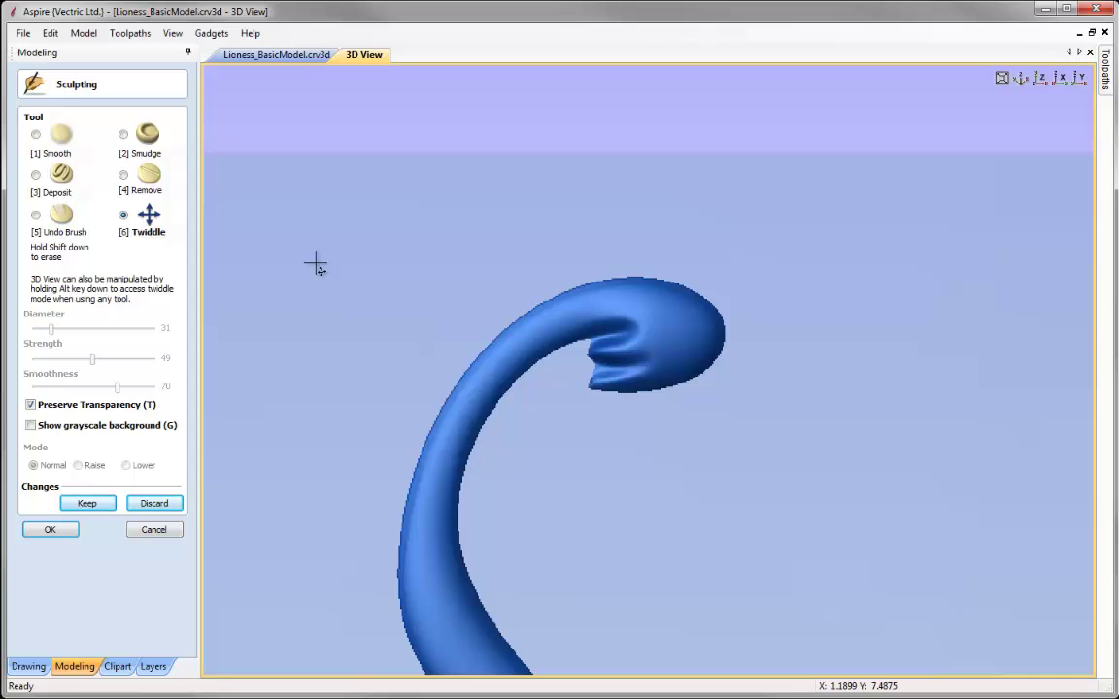
key("F3")
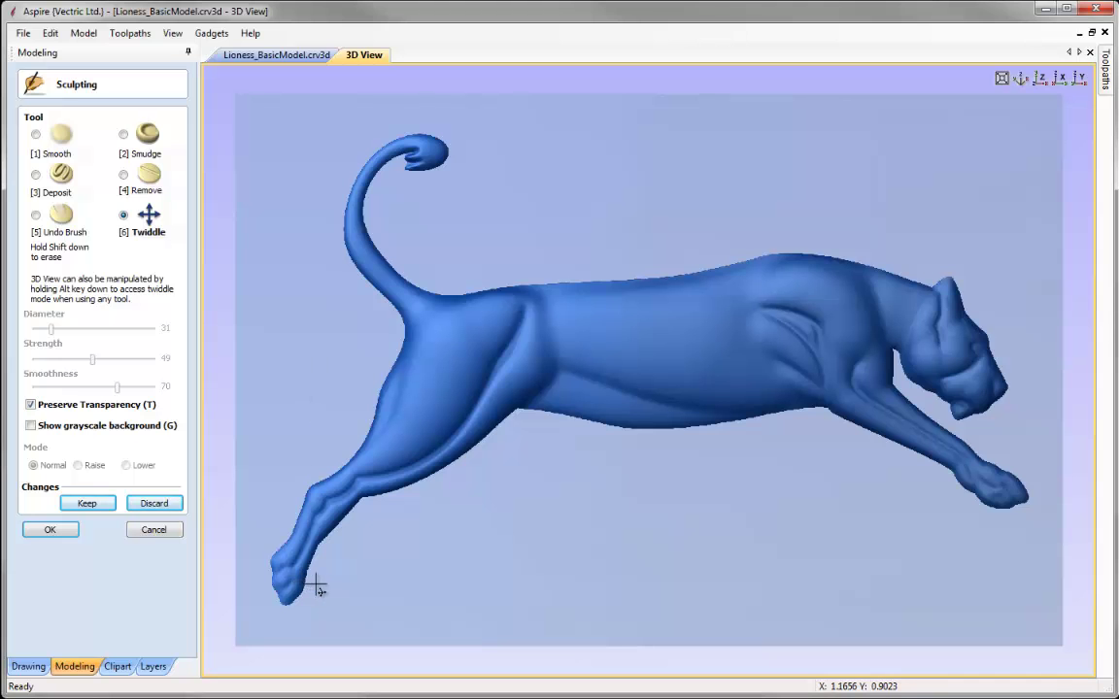
middle_click_drag(319, 587, 599, 384)
scroll(594, 342, "up", 4)
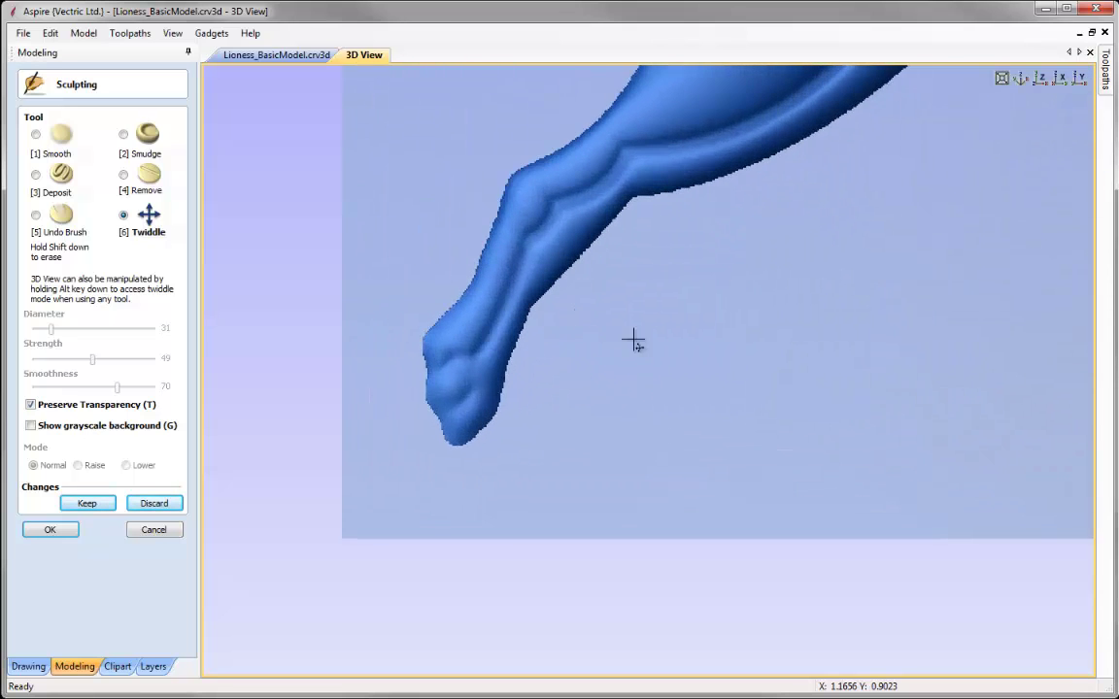
middle_click_drag(634, 342, 736, 342)
scroll(738, 337, "up", 1)
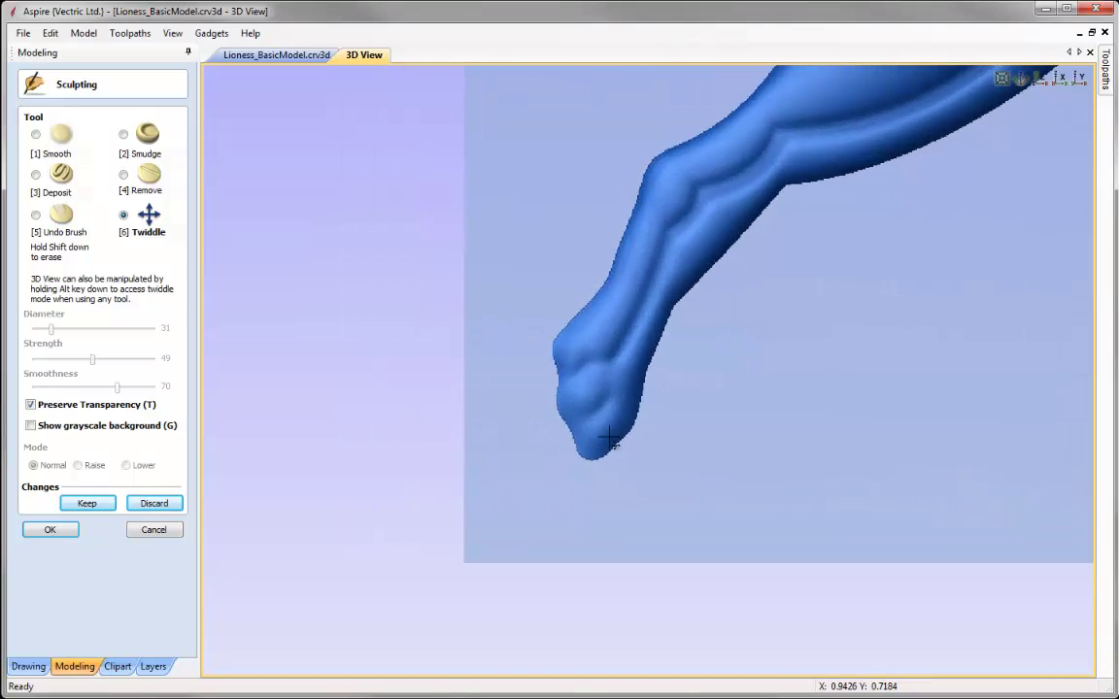
left_click(123, 136)
mouse_move(574, 347)
left_mouse_down()
mouse_move(567, 363)
mouse_move(572, 337)
mouse_move(555, 347)
mouse_move(554, 361)
left_mouse_up()
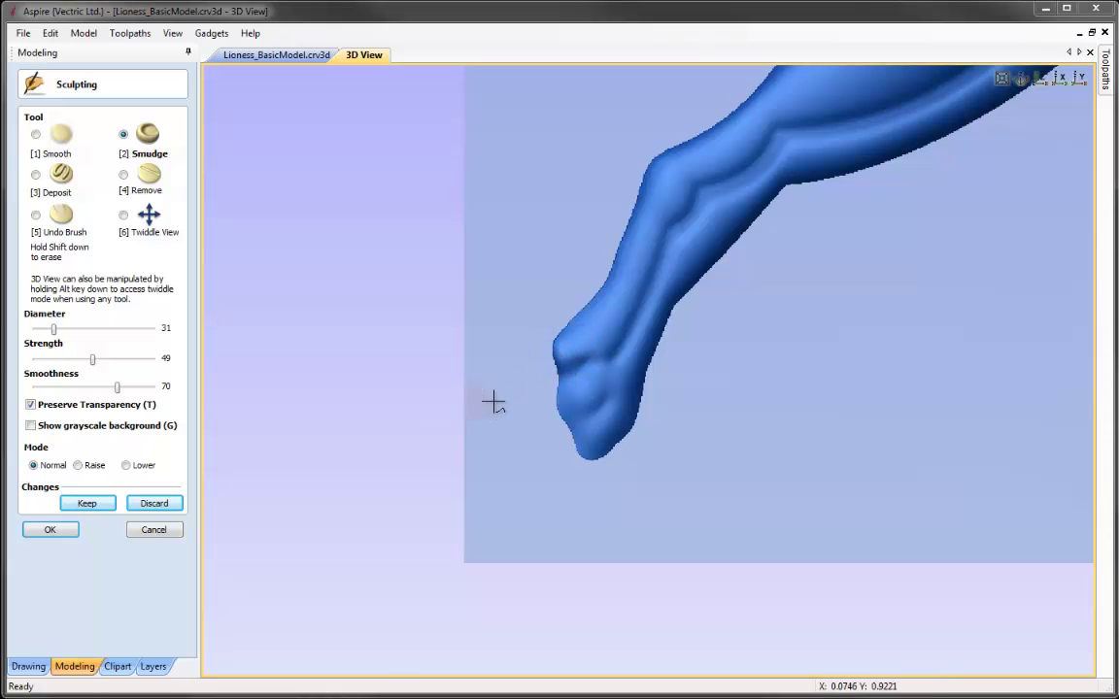
mouse_move(595, 387)
left_mouse_down()
mouse_move(563, 396)
mouse_move(593, 398)
mouse_move(564, 413)
mouse_move(593, 387)
mouse_move(565, 399)
mouse_move(588, 403)
mouse_move(562, 411)
mouse_move(609, 430)
mouse_move(580, 440)
mouse_move(618, 423)
mouse_move(595, 447)
mouse_move(613, 417)
mouse_move(592, 444)
mouse_move(601, 427)
mouse_move(597, 451)
mouse_move(589, 438)
mouse_move(609, 426)
mouse_move(599, 445)
mouse_move(590, 427)
mouse_move(569, 425)
mouse_move(593, 407)
mouse_move(573, 429)
mouse_move(603, 417)
mouse_move(568, 429)
mouse_move(593, 413)
mouse_move(591, 445)
mouse_move(598, 432)
mouse_move(577, 433)
mouse_move(600, 437)
mouse_move(571, 434)
mouse_move(565, 392)
mouse_move(551, 379)
mouse_move(590, 369)
mouse_move(580, 357)
mouse_move(556, 367)
mouse_move(571, 352)
mouse_move(550, 366)
mouse_move(549, 349)
mouse_move(564, 362)
mouse_move(562, 394)
mouse_move(567, 369)
mouse_move(585, 445)
left_mouse_up()
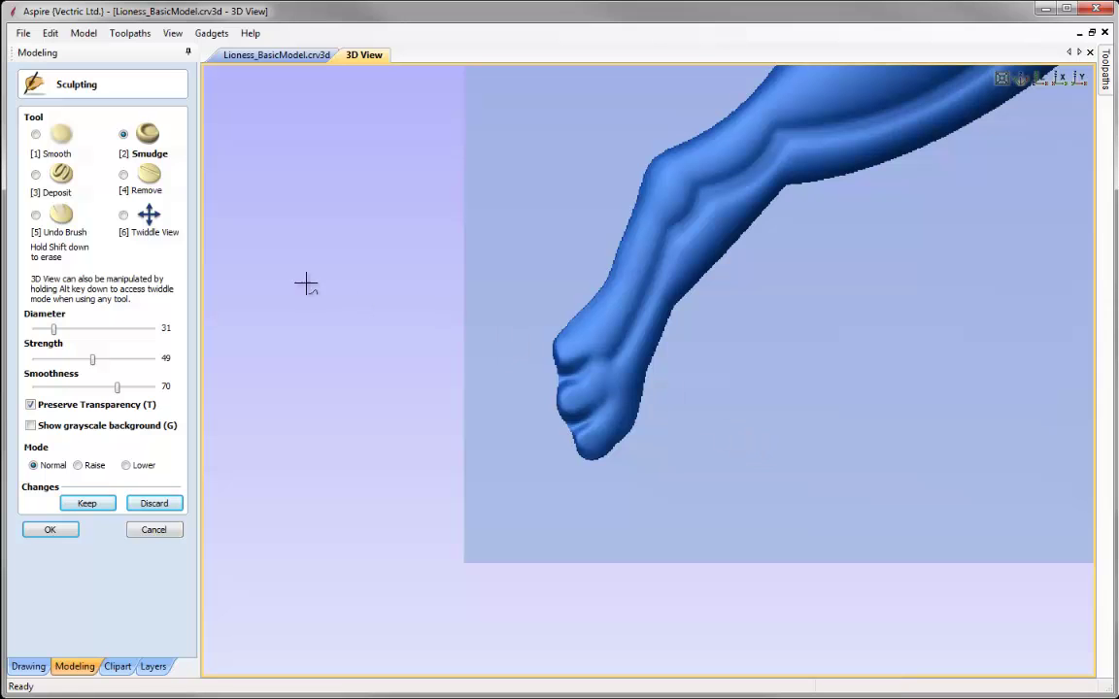
Step: Smudge grooves between the toes of the front paw with the same brush, and keep the sculpting changes made so far
left_click(124, 217)
left_click_drag(824, 267, 369, 365)
left_click_drag(755, 330, 797, 290)
scroll(542, 320, "up", 3)
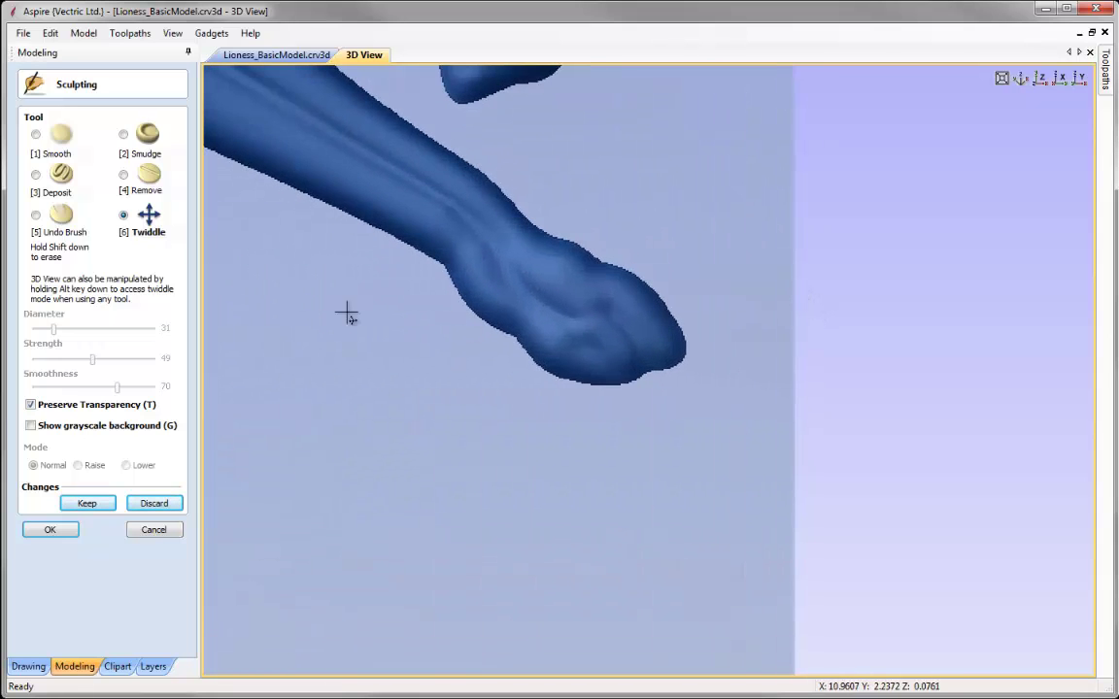
left_click(124, 133)
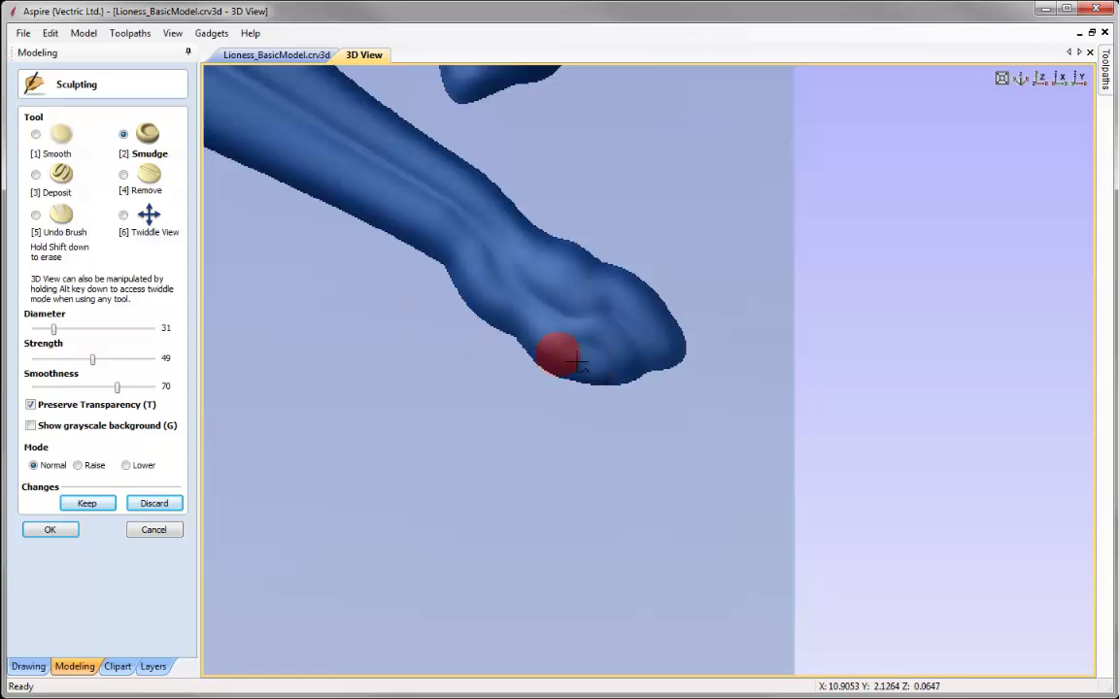
mouse_move(587, 376)
left_mouse_down()
mouse_move(612, 375)
mouse_move(629, 354)
left_mouse_up()
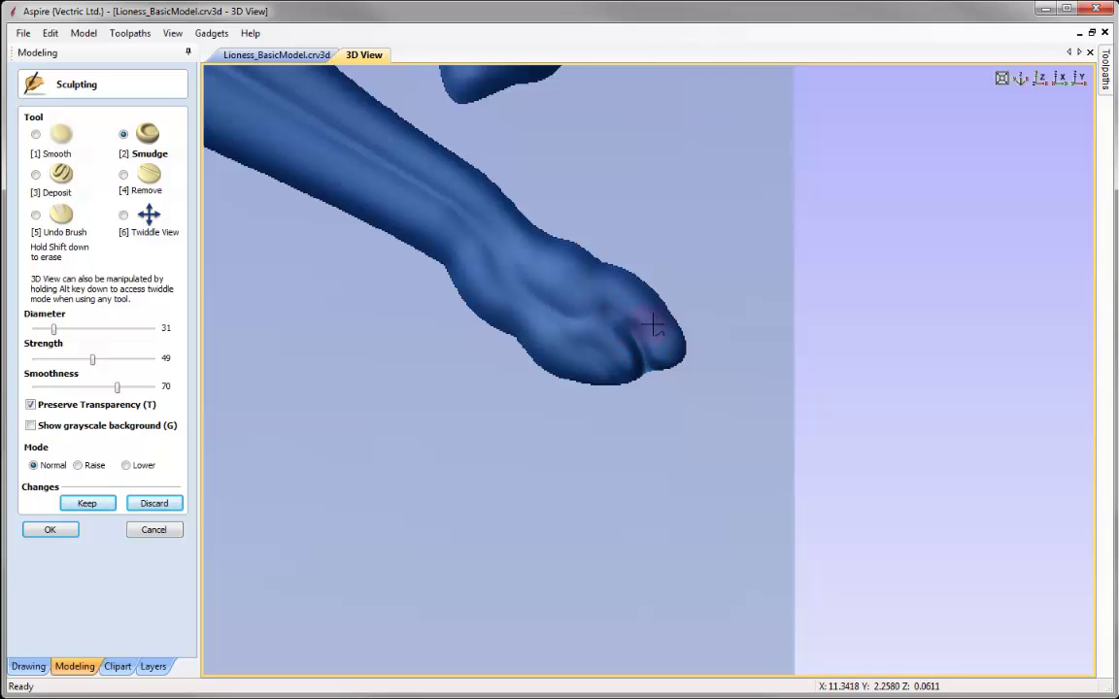
mouse_move(624, 387)
left_mouse_down()
mouse_move(594, 345)
mouse_move(593, 359)
mouse_move(574, 357)
mouse_move(619, 364)
mouse_move(612, 311)
mouse_move(578, 327)
mouse_move(609, 327)
mouse_move(550, 328)
left_mouse_up()
mouse_move(617, 333)
left_mouse_down()
mouse_move(599, 319)
mouse_move(639, 305)
mouse_move(532, 295)
left_mouse_up()
mouse_move(595, 325)
left_mouse_down()
mouse_move(626, 364)
mouse_move(618, 339)
mouse_move(629, 382)
mouse_move(651, 375)
mouse_move(628, 353)
mouse_move(644, 361)
mouse_move(594, 382)
left_mouse_up()
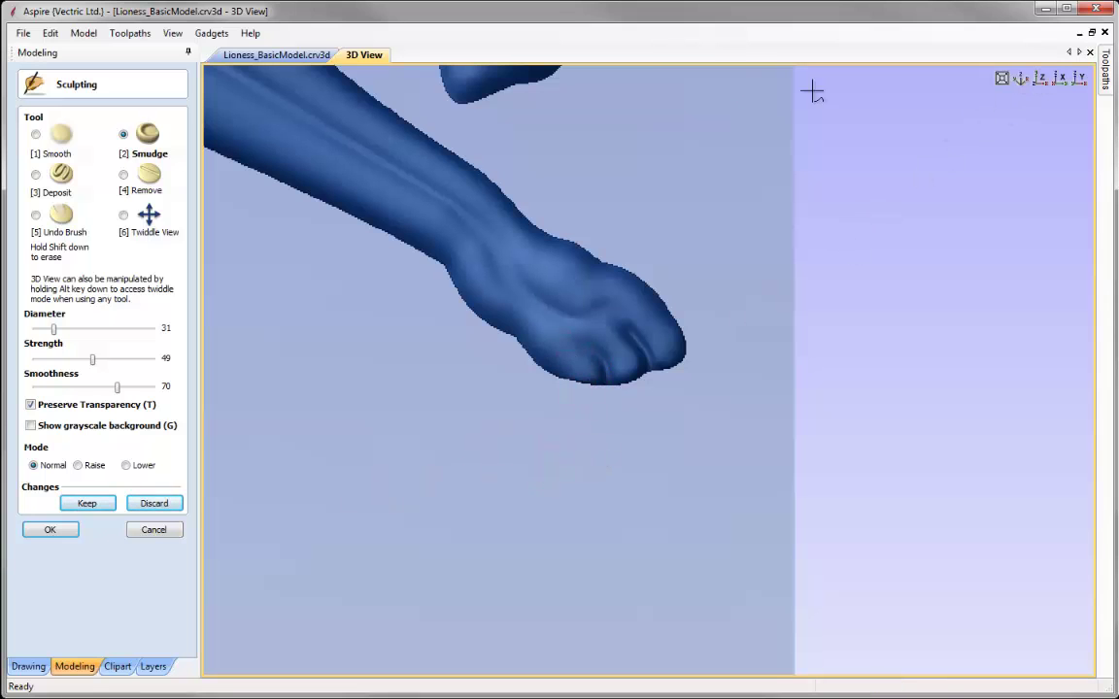
left_click(1002, 78)
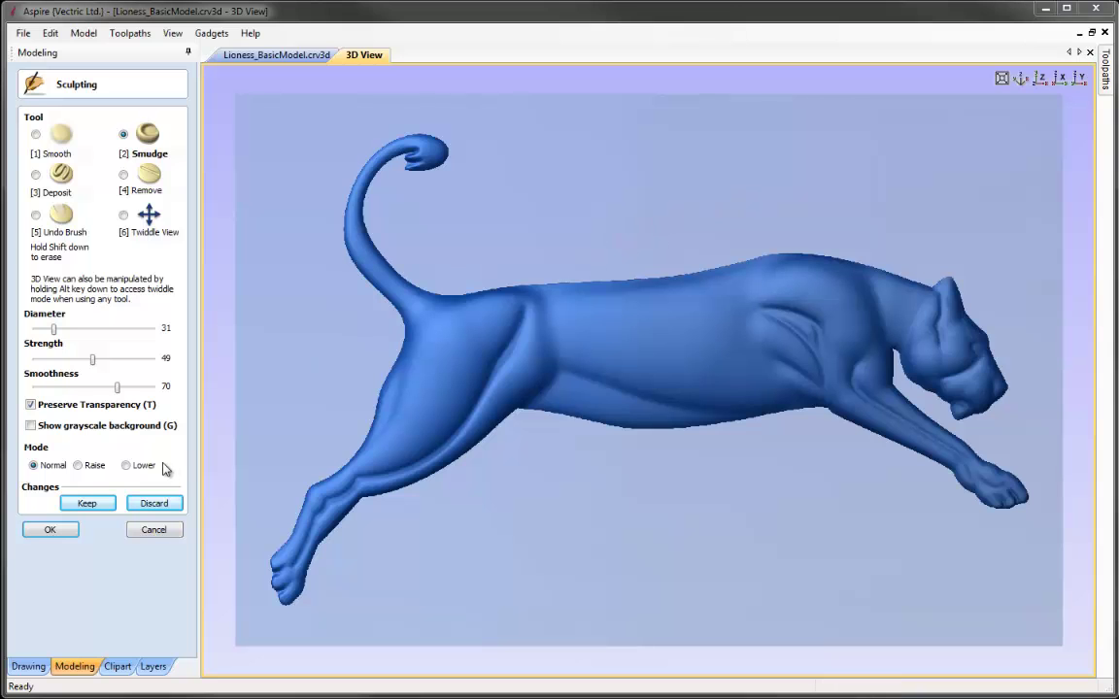
left_click(87, 504)
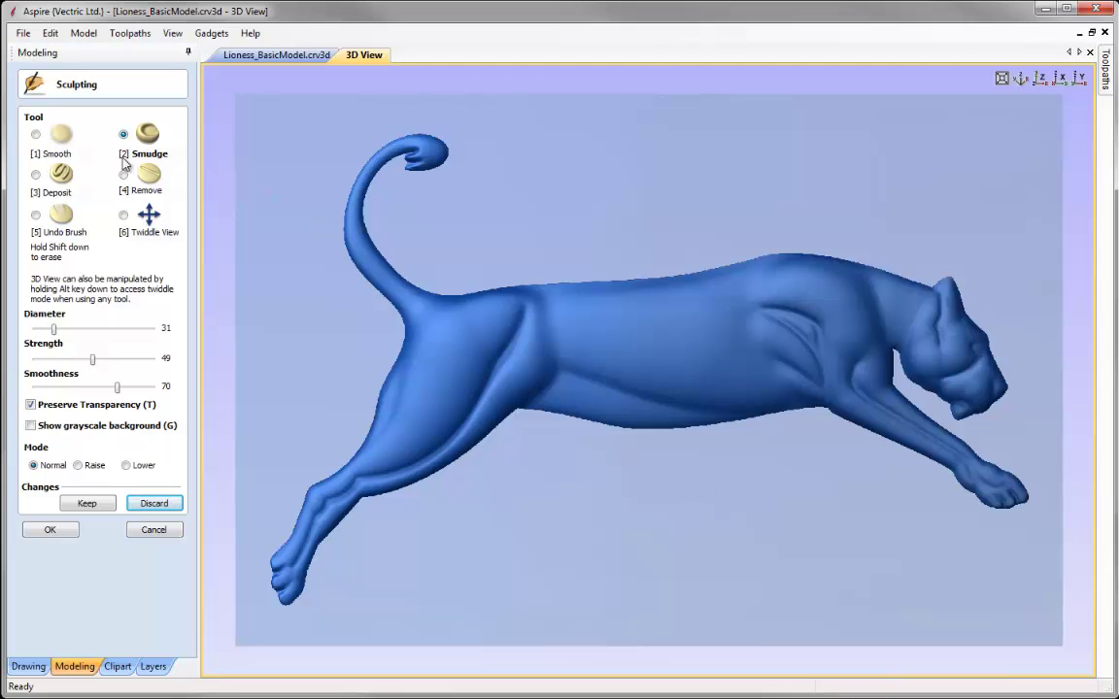
Step: Try smudging rib-like grooves across the back and flank with a brush diameter of 97, and discard the changes
left_click(90, 330)
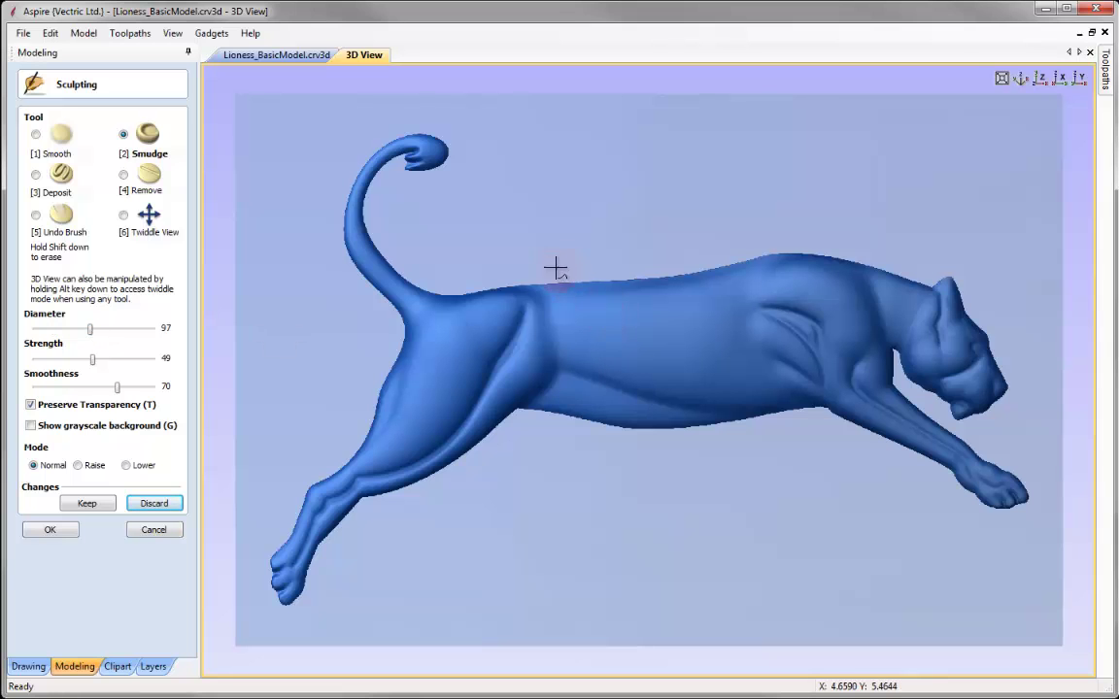
mouse_move(781, 255)
left_mouse_down()
mouse_move(738, 302)
mouse_move(737, 251)
mouse_move(731, 328)
left_mouse_up()
left_click_drag(706, 284, 696, 328)
mouse_move(674, 249)
left_mouse_down()
mouse_move(661, 302)
mouse_move(644, 260)
left_mouse_up()
left_click_drag(624, 379, 633, 334)
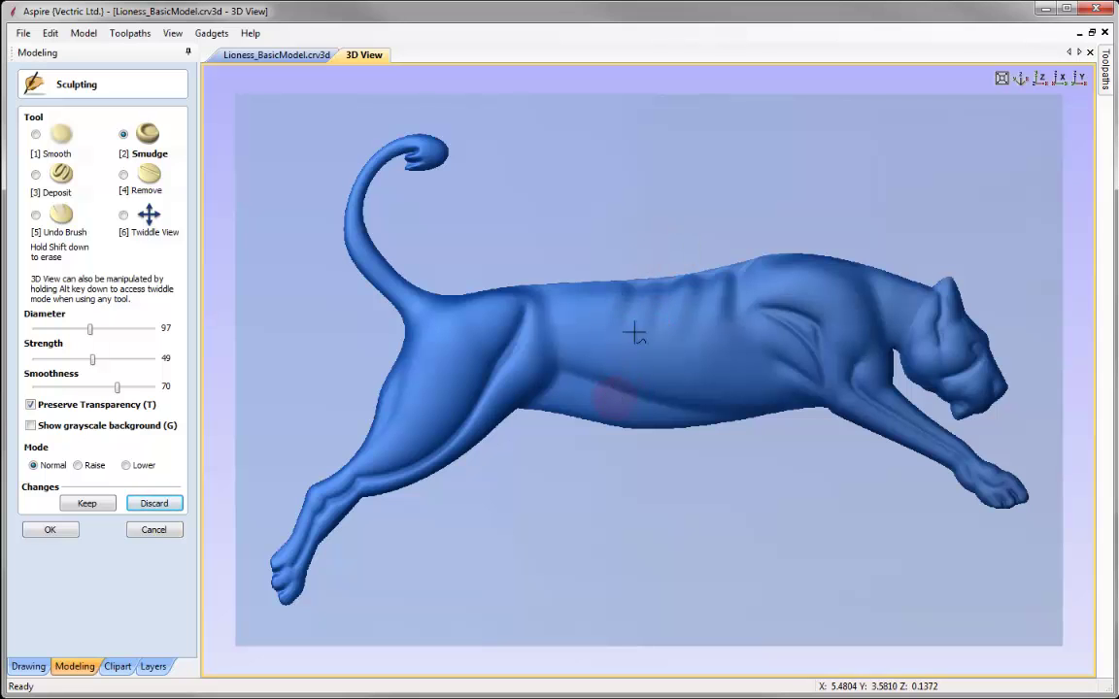
left_click(157, 503)
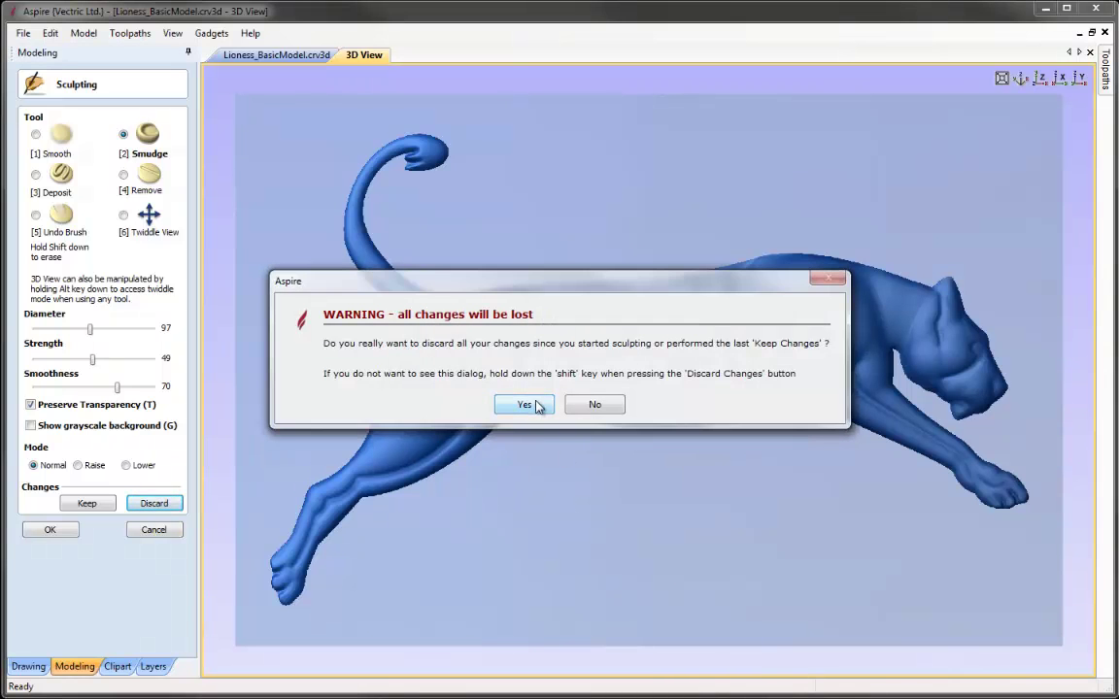
left_click(526, 405)
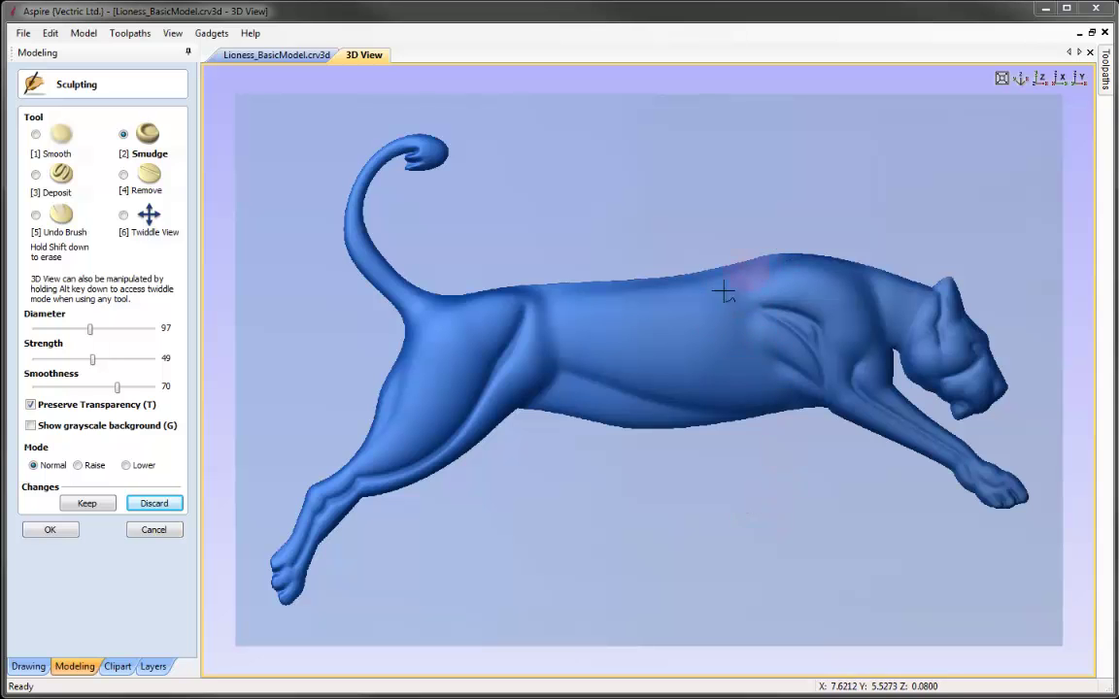
Step: Smudge the haunch and shoulder edges into the flank with a diameter of 193 and strength of 27, and keep the changes
left_click(112, 330)
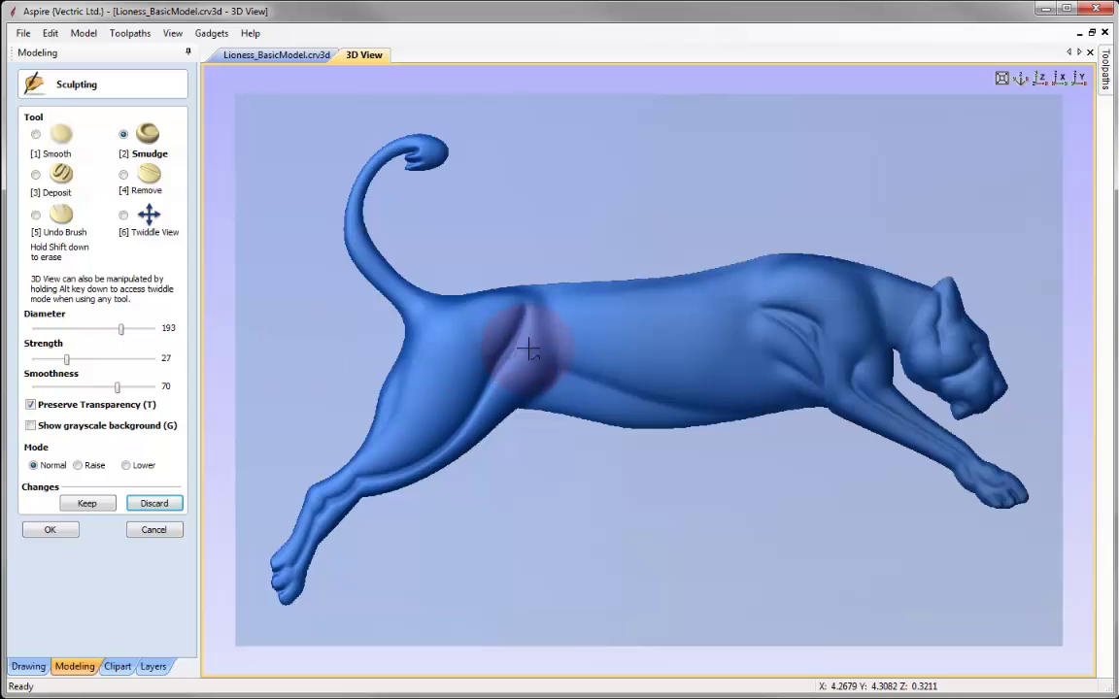
mouse_move(535, 347)
left_mouse_down()
mouse_move(574, 324)
mouse_move(537, 337)
mouse_move(563, 327)
left_mouse_up()
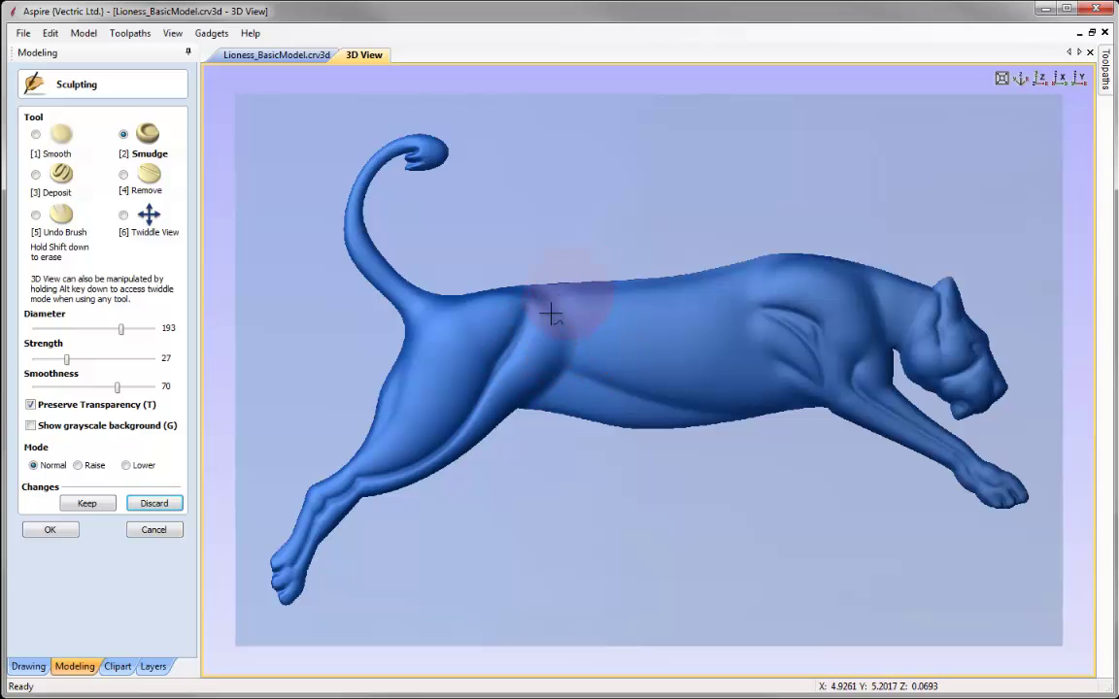
mouse_move(574, 340)
left_mouse_down()
mouse_move(608, 351)
mouse_move(553, 343)
mouse_move(609, 357)
mouse_move(559, 349)
mouse_move(602, 333)
mouse_move(574, 344)
mouse_move(555, 331)
mouse_move(573, 300)
mouse_move(560, 330)
mouse_move(567, 314)
mouse_move(664, 409)
mouse_move(539, 348)
mouse_move(560, 307)
mouse_move(587, 300)
mouse_move(572, 296)
mouse_move(653, 296)
left_mouse_up()
left_click_drag(803, 291, 722, 295)
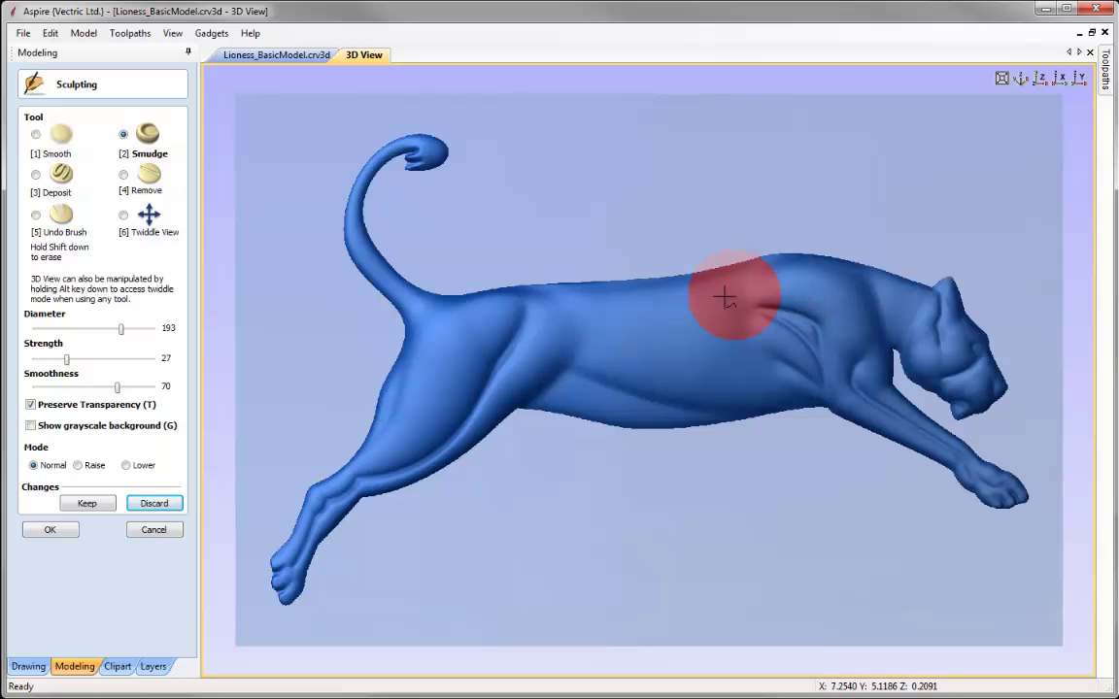
left_click_drag(794, 289, 697, 302)
mouse_move(789, 293)
left_mouse_down()
mouse_move(691, 317)
mouse_move(769, 292)
mouse_move(670, 305)
mouse_move(779, 293)
mouse_move(674, 300)
mouse_move(762, 281)
mouse_move(678, 305)
mouse_move(782, 337)
mouse_move(729, 342)
mouse_move(730, 332)
mouse_move(762, 335)
mouse_move(736, 329)
mouse_move(778, 336)
mouse_move(719, 328)
mouse_move(749, 327)
mouse_move(707, 352)
left_mouse_up()
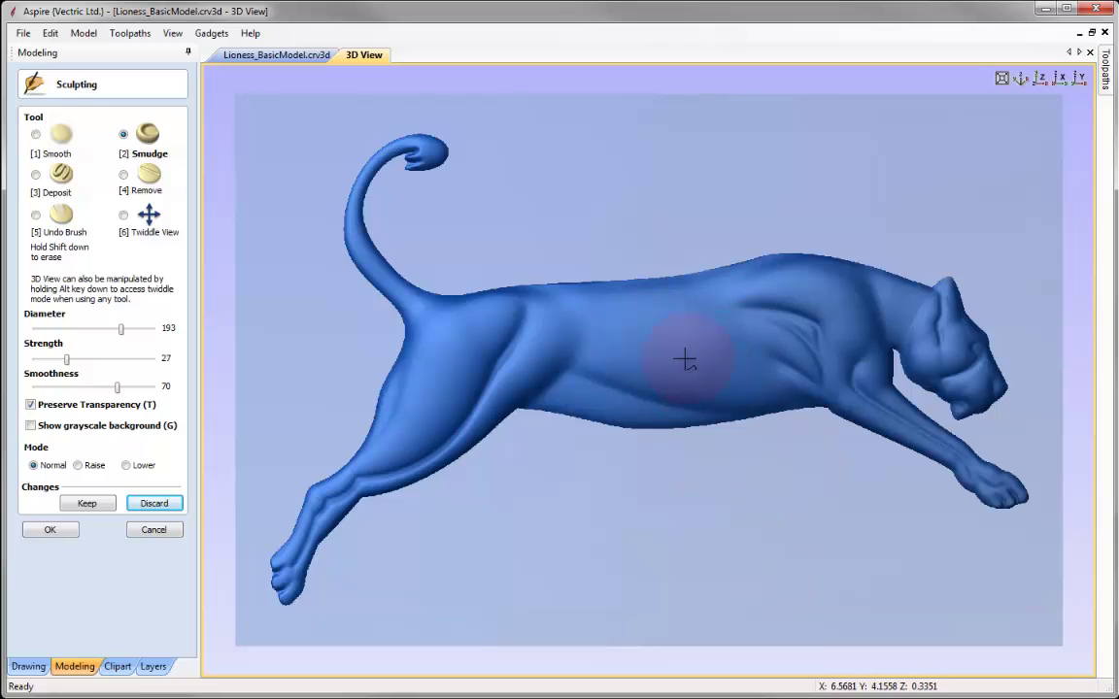
left_click(87, 503)
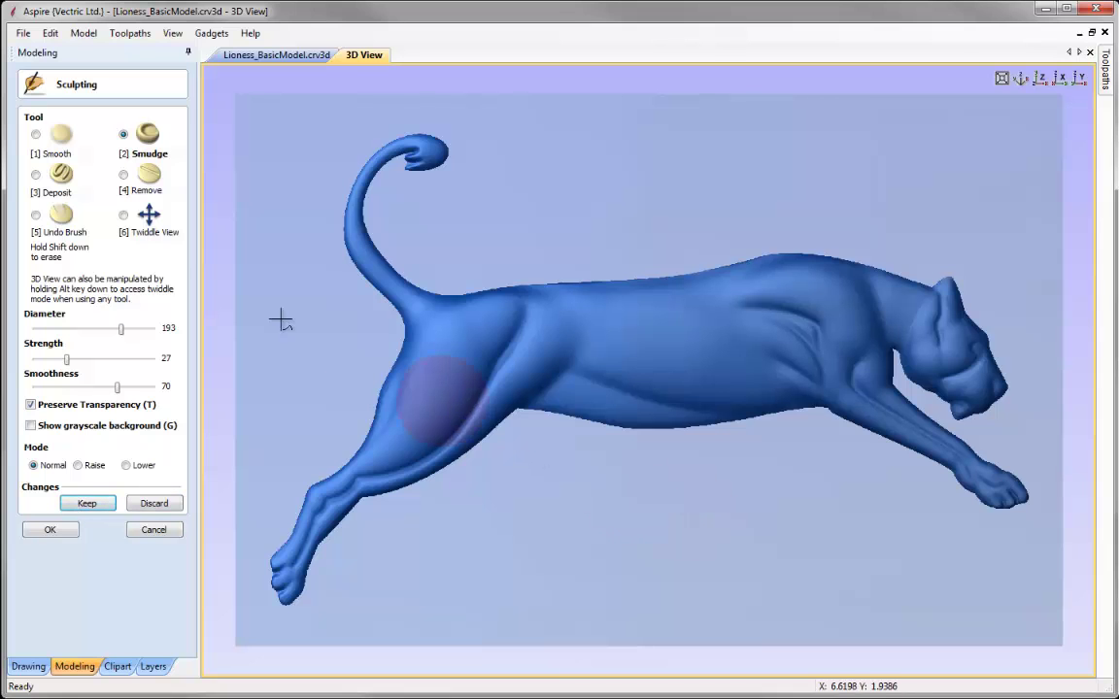
Step: Smudge the cheek and jaw below the ear to blend their shapes, using a diameter of 55 and a strength of 34
left_click(123, 215)
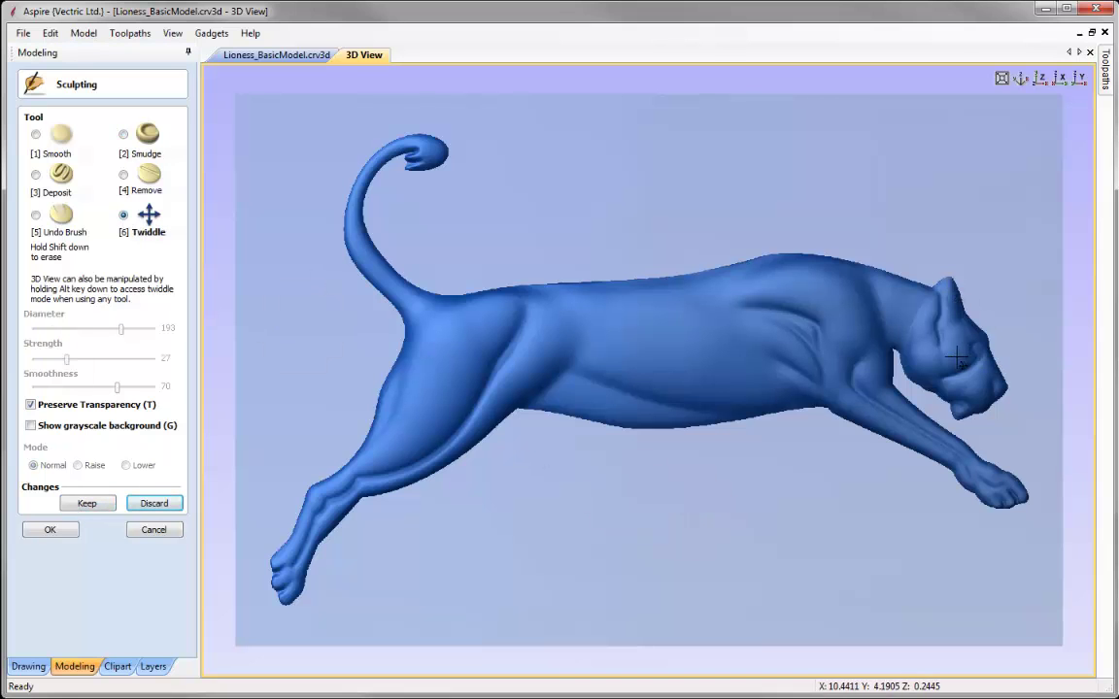
middle_click_drag(939, 365, 604, 357)
left_click_drag(604, 358, 608, 364)
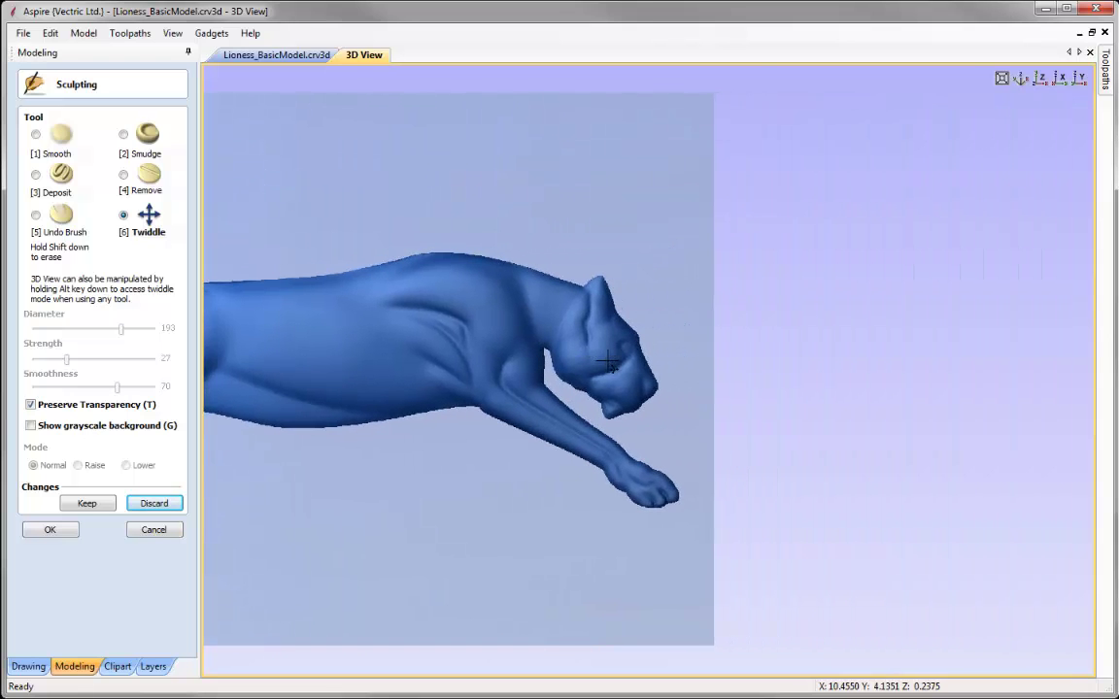
scroll(608, 363, "up", 5)
middle_click_drag(609, 287, 750, 362)
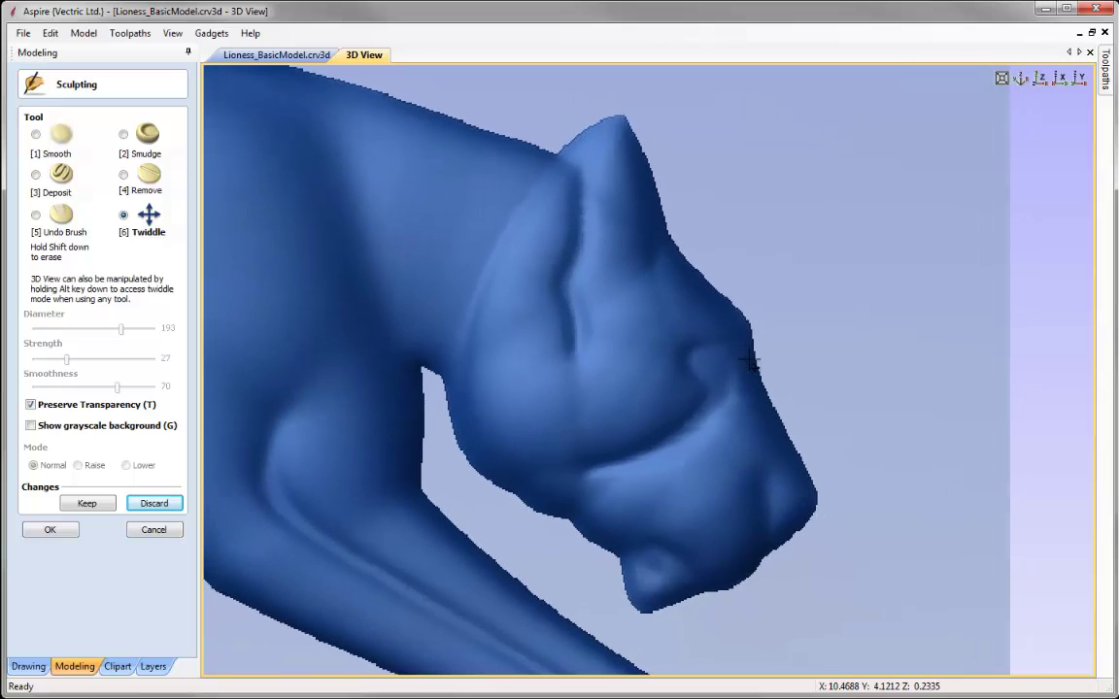
scroll(750, 364, "down", 1)
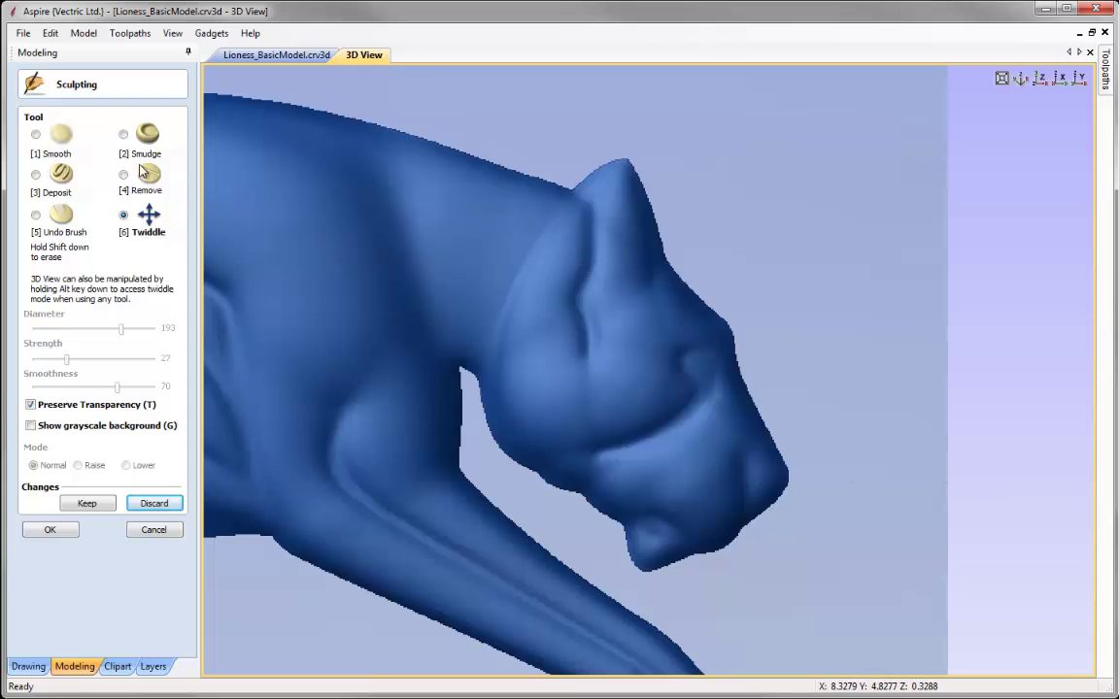
left_click(123, 135)
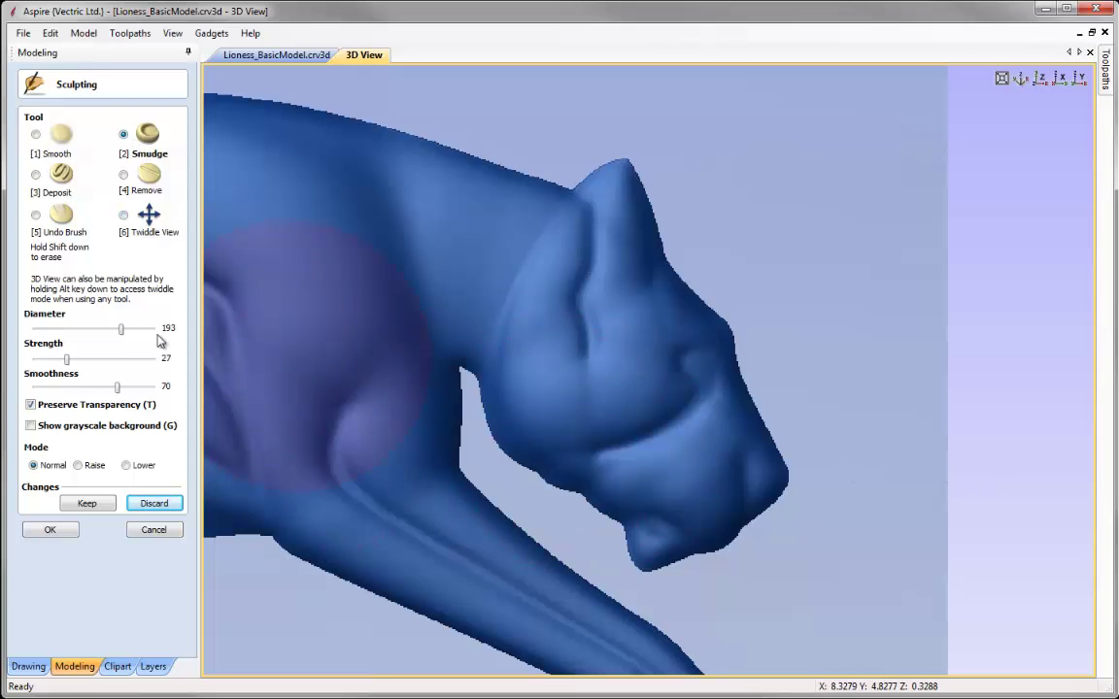
left_click(82, 333)
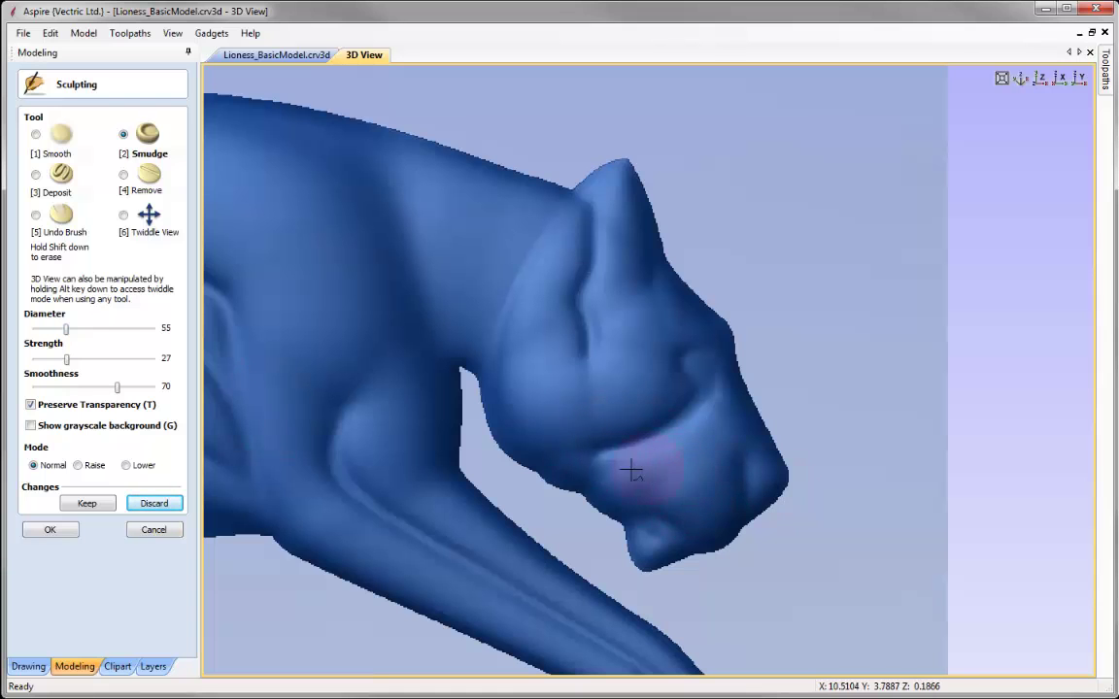
left_click(77, 360)
mouse_move(651, 481)
left_mouse_down()
mouse_move(687, 478)
mouse_move(632, 477)
mouse_move(681, 480)
mouse_move(684, 503)
mouse_move(688, 491)
mouse_move(706, 498)
mouse_move(702, 463)
mouse_move(733, 395)
mouse_move(664, 484)
mouse_move(737, 541)
mouse_move(726, 488)
mouse_move(705, 505)
mouse_move(599, 388)
left_mouse_up()
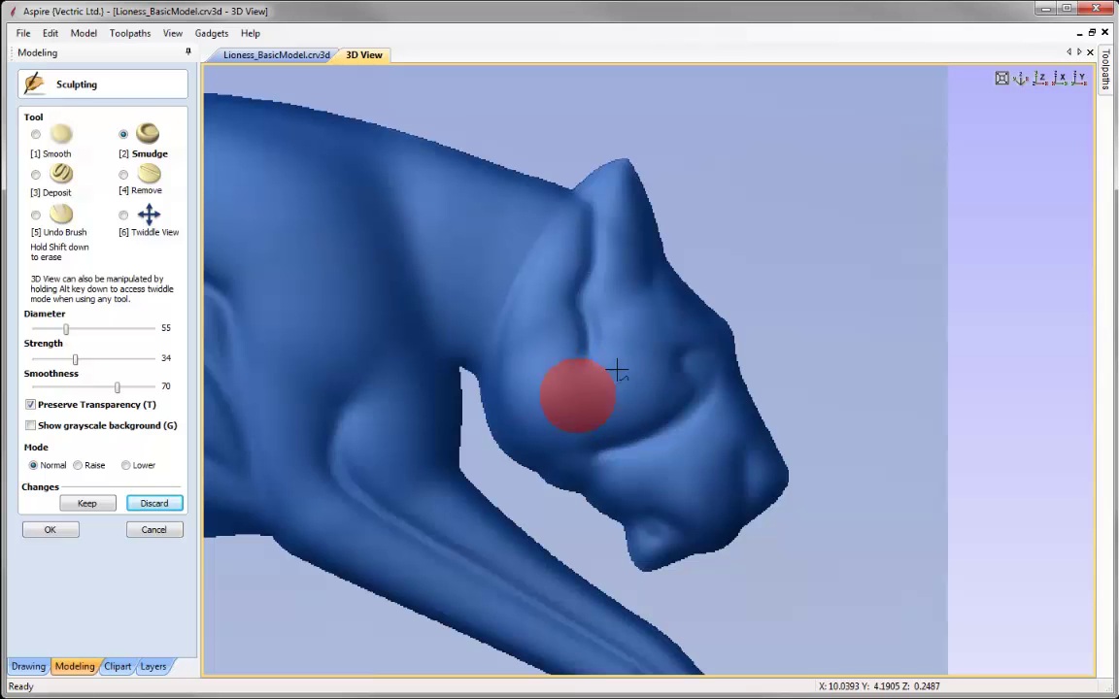
mouse_move(633, 390)
left_mouse_down()
mouse_move(685, 386)
mouse_move(534, 363)
mouse_move(564, 390)
mouse_move(599, 342)
mouse_move(632, 324)
mouse_move(657, 327)
mouse_move(644, 362)
mouse_move(596, 413)
mouse_move(529, 419)
mouse_move(594, 437)
left_mouse_up()
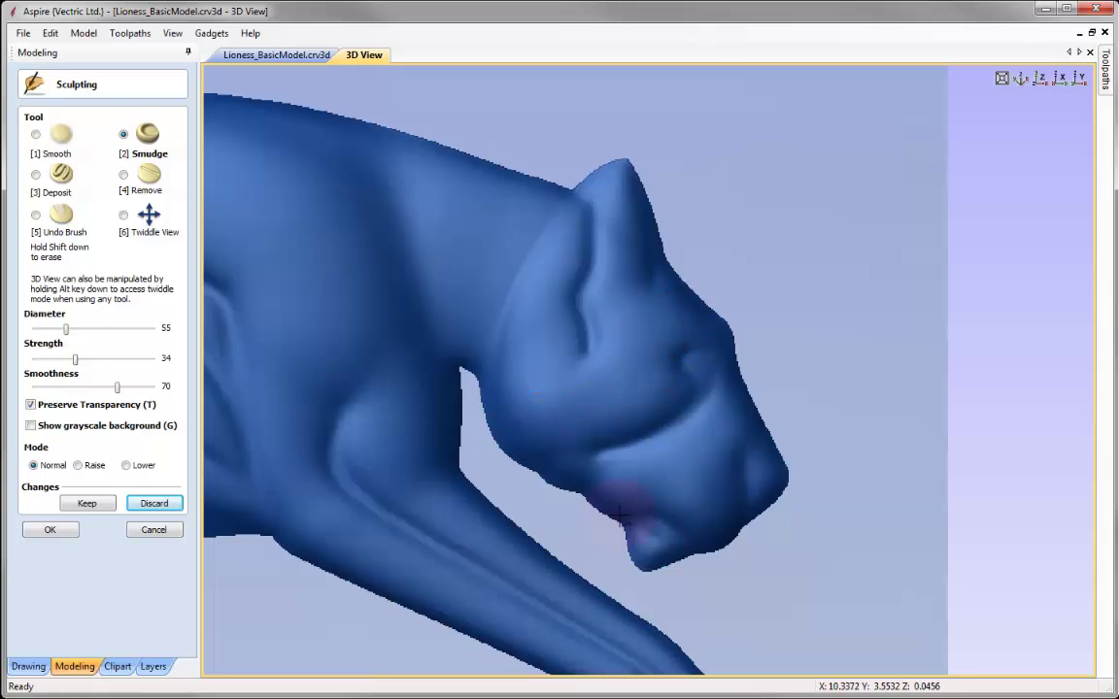
Step: Smudge the mouth and chin into sharper definition with a diameter of 37 and a strength of 42
left_click_drag(71, 359, 93, 364)
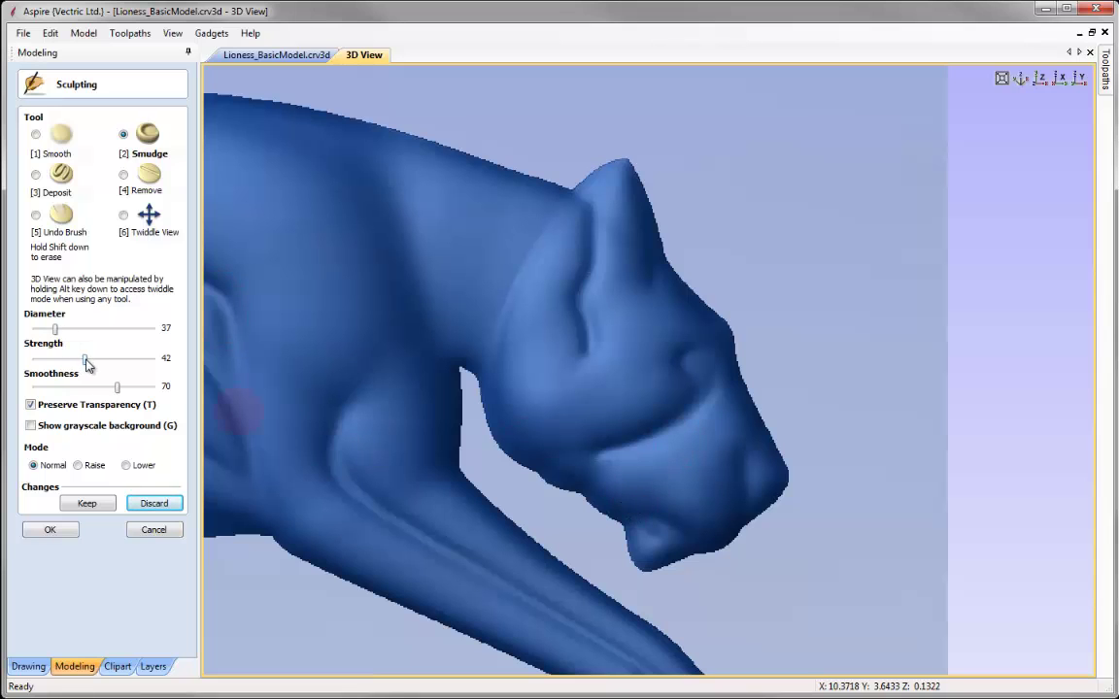
mouse_move(634, 501)
left_mouse_down()
mouse_move(651, 535)
mouse_move(633, 497)
mouse_move(639, 541)
mouse_move(636, 507)
mouse_move(638, 535)
mouse_move(630, 525)
mouse_move(626, 500)
mouse_move(656, 571)
mouse_move(628, 530)
left_mouse_up()
mouse_move(683, 569)
left_mouse_down()
mouse_move(645, 522)
mouse_move(649, 577)
mouse_move(673, 556)
mouse_move(653, 555)
mouse_move(686, 564)
mouse_move(678, 543)
mouse_move(676, 568)
mouse_move(657, 558)
mouse_move(667, 572)
mouse_move(660, 553)
mouse_move(688, 566)
mouse_move(642, 572)
mouse_move(653, 577)
mouse_move(641, 550)
left_mouse_up()
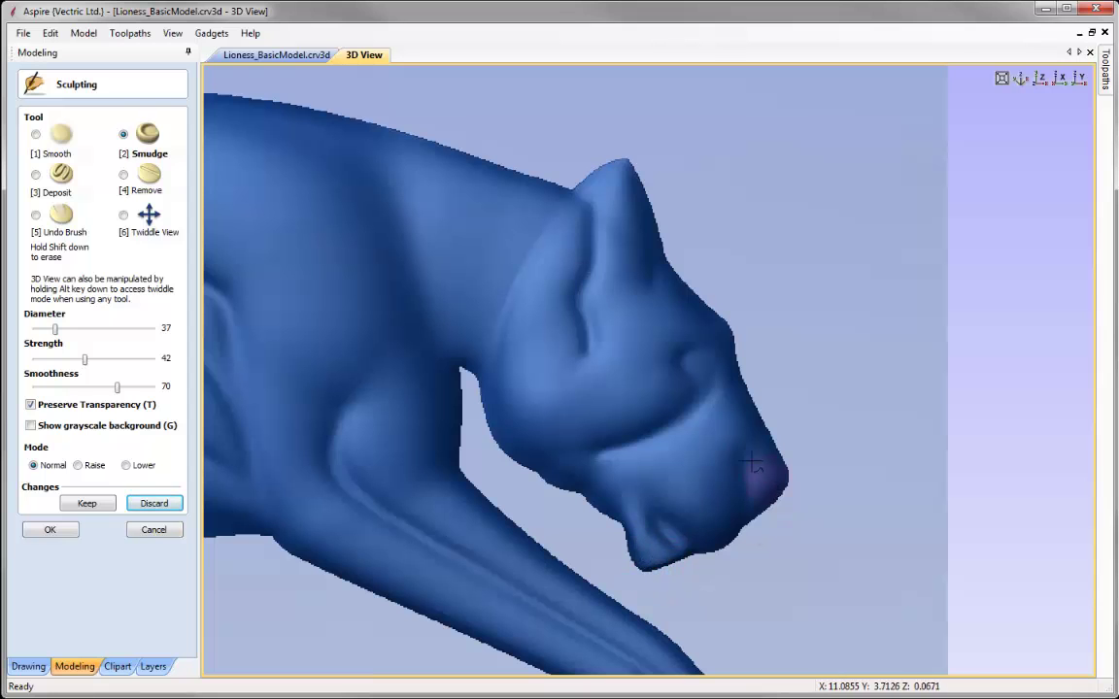
Step: Smudge the nose and the front of the muzzle to define them, raising the brush diameter to 61 for the muzzle
mouse_move(783, 489)
left_mouse_down()
mouse_move(769, 519)
mouse_move(749, 479)
left_mouse_up()
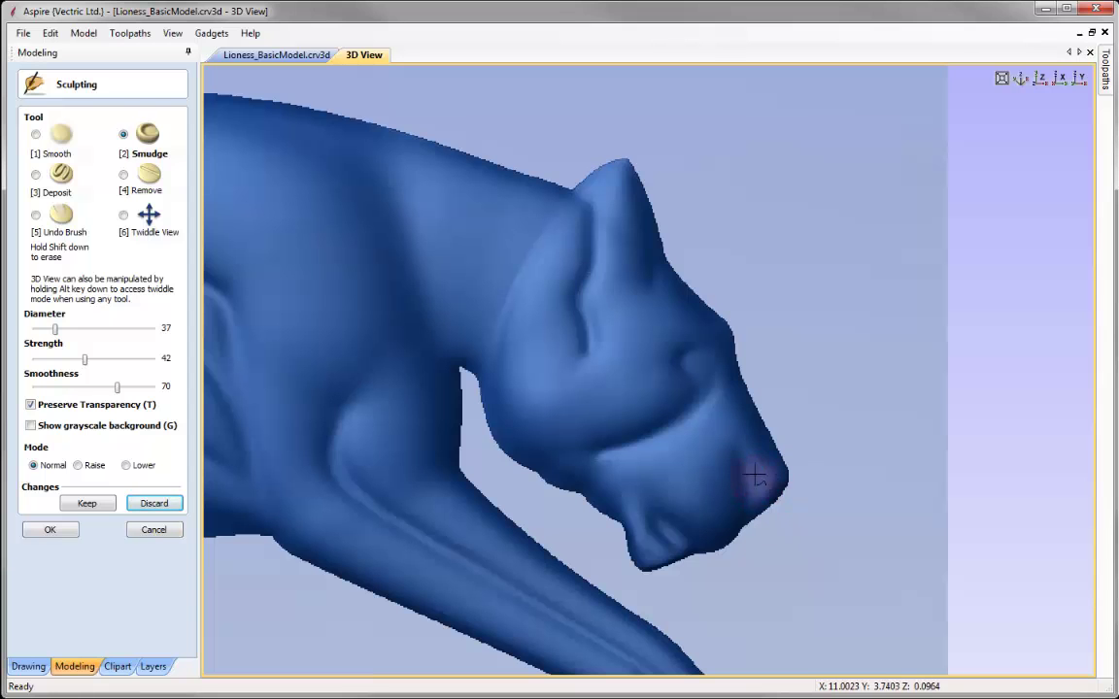
mouse_move(750, 454)
left_mouse_down()
mouse_move(771, 509)
mouse_move(772, 498)
mouse_move(739, 550)
mouse_move(737, 478)
mouse_move(718, 472)
mouse_move(724, 525)
left_mouse_up()
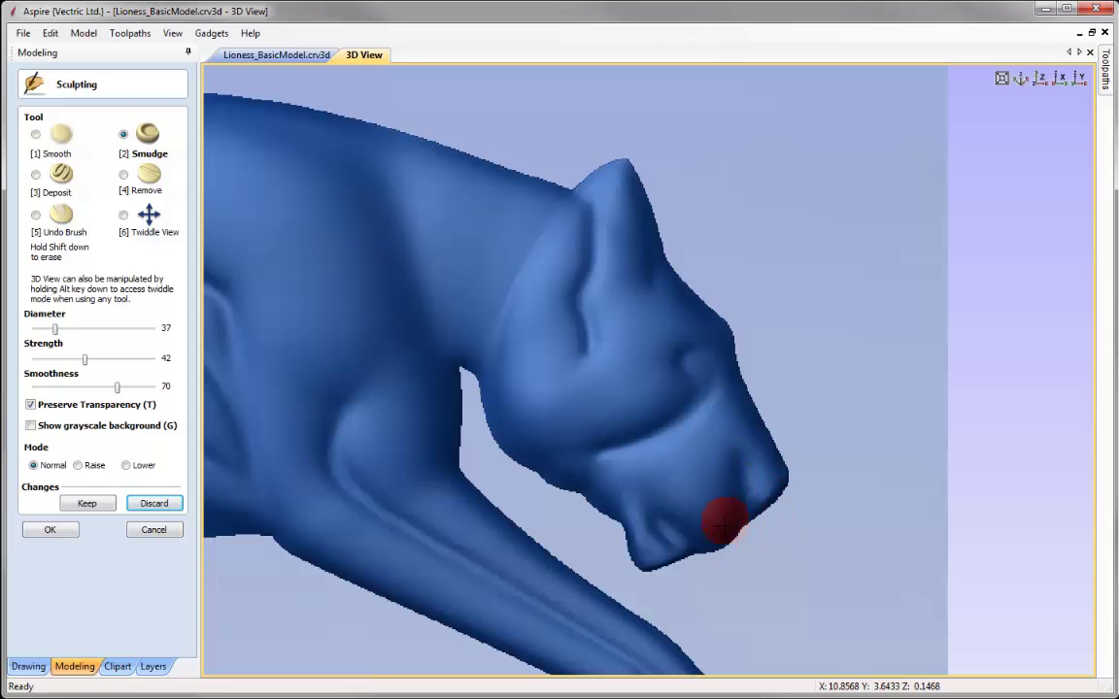
left_click(71, 335)
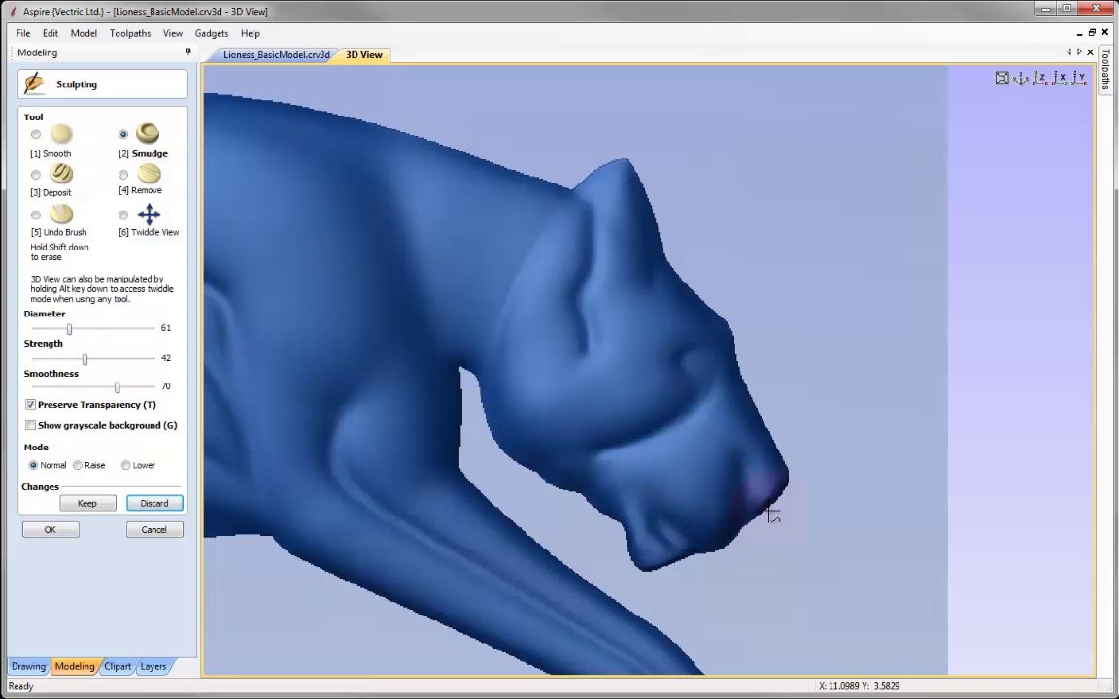
mouse_move(715, 522)
left_mouse_down()
mouse_move(725, 474)
mouse_move(712, 487)
mouse_move(719, 512)
mouse_move(700, 527)
mouse_move(707, 504)
left_mouse_up()
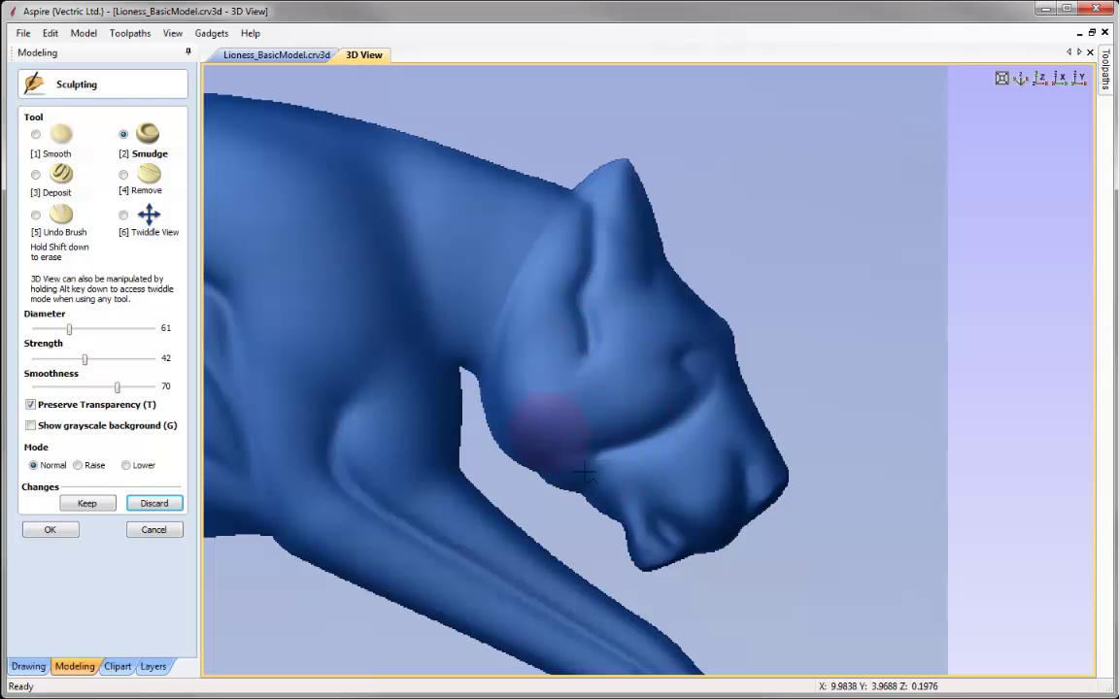
Step: Smudge the cheek, brow and eye socket at diameter 43, strength 42, and deposit an eyeball at diameter 27, strength 38, keeping the changes
mouse_move(574, 417)
left_mouse_down()
mouse_move(632, 468)
mouse_move(582, 450)
mouse_move(609, 472)
mouse_move(564, 430)
mouse_move(622, 476)
mouse_move(548, 408)
mouse_move(637, 470)
mouse_move(547, 412)
mouse_move(602, 469)
mouse_move(613, 411)
mouse_move(554, 416)
left_mouse_up()
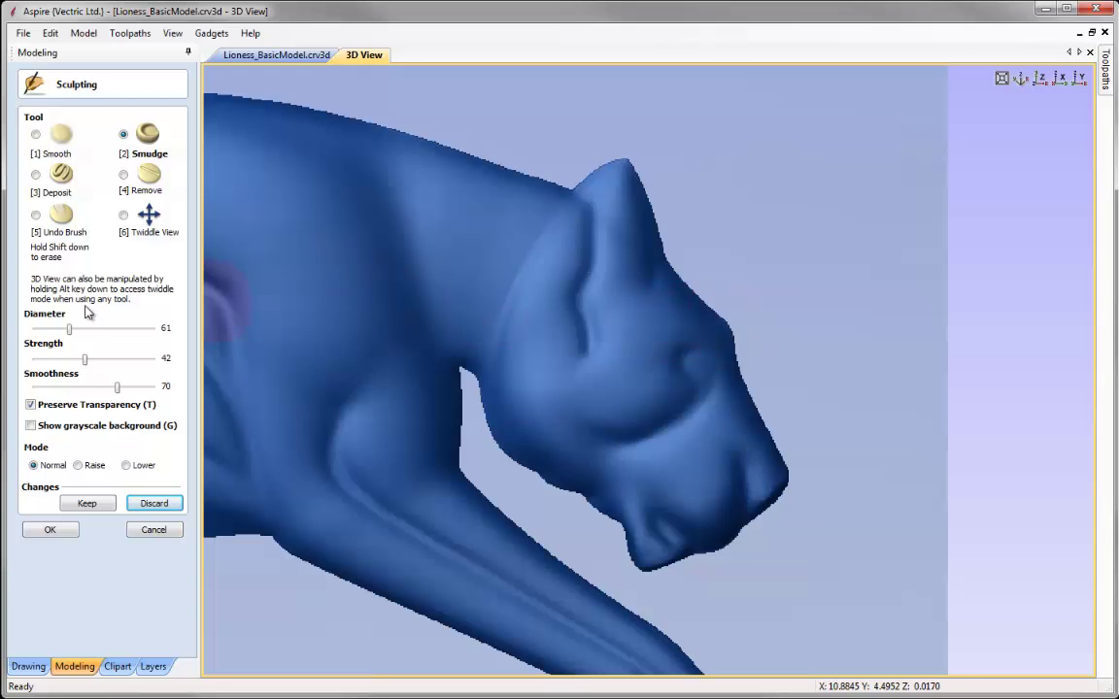
mouse_move(659, 328)
left_mouse_down()
mouse_move(719, 337)
mouse_move(739, 319)
mouse_move(689, 324)
mouse_move(723, 352)
mouse_move(715, 309)
mouse_move(707, 334)
mouse_move(660, 292)
mouse_move(713, 324)
mouse_move(695, 320)
left_mouse_up()
mouse_move(654, 364)
left_mouse_down()
mouse_move(678, 380)
mouse_move(658, 372)
mouse_move(657, 382)
left_mouse_up()
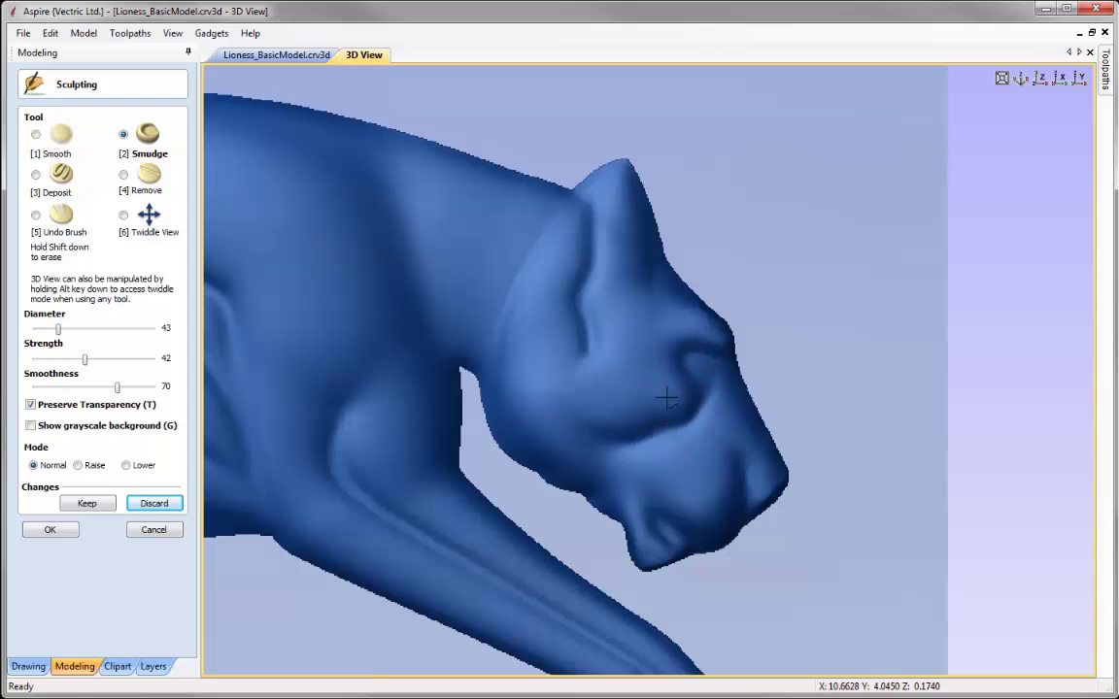
mouse_move(663, 408)
left_mouse_down()
mouse_move(676, 412)
mouse_move(644, 395)
mouse_move(669, 392)
left_mouse_up()
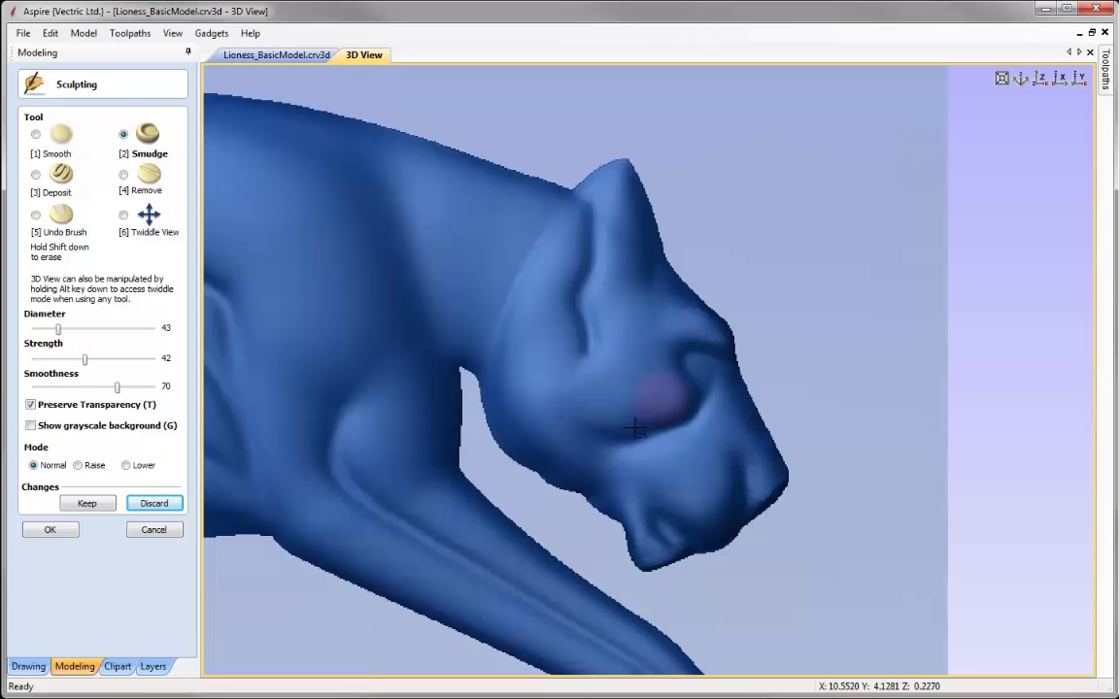
mouse_move(616, 439)
left_mouse_down()
mouse_move(634, 417)
mouse_move(615, 413)
mouse_move(635, 418)
mouse_move(615, 394)
mouse_move(661, 407)
mouse_move(627, 410)
mouse_move(669, 407)
mouse_move(610, 421)
left_mouse_up()
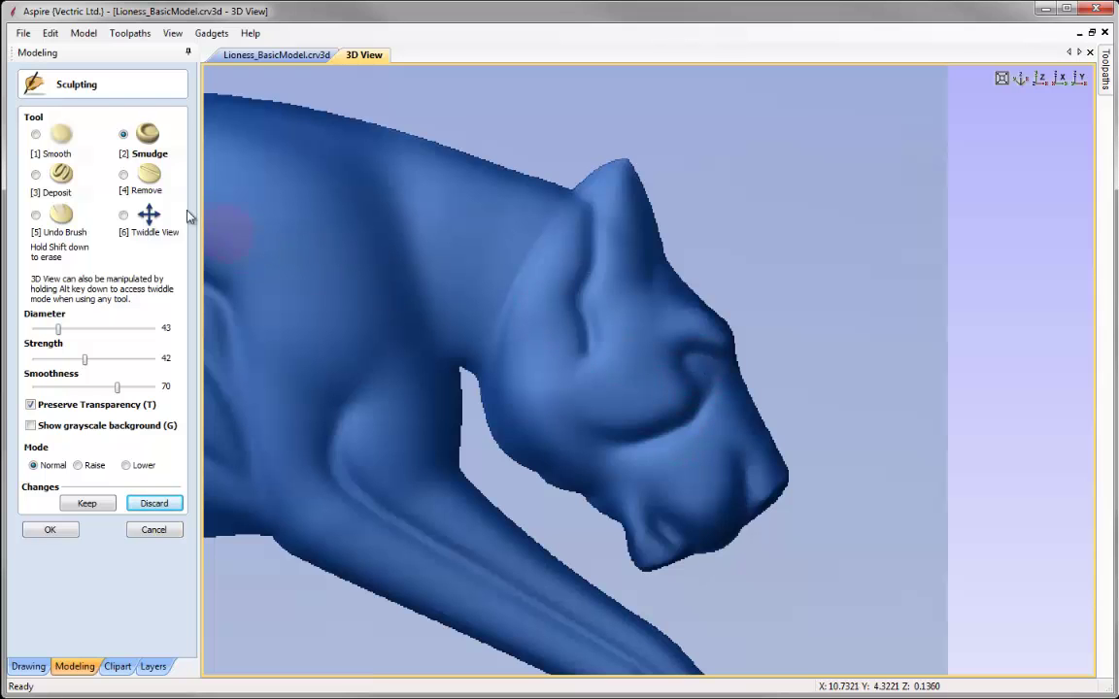
left_click(36, 175)
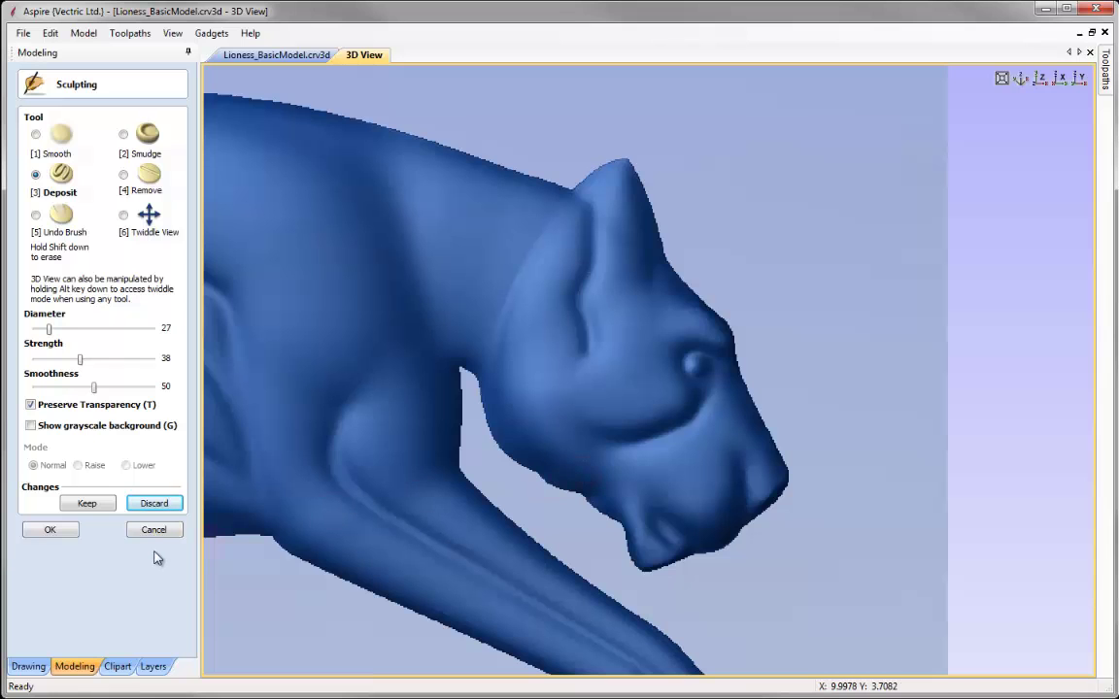
left_click(96, 507)
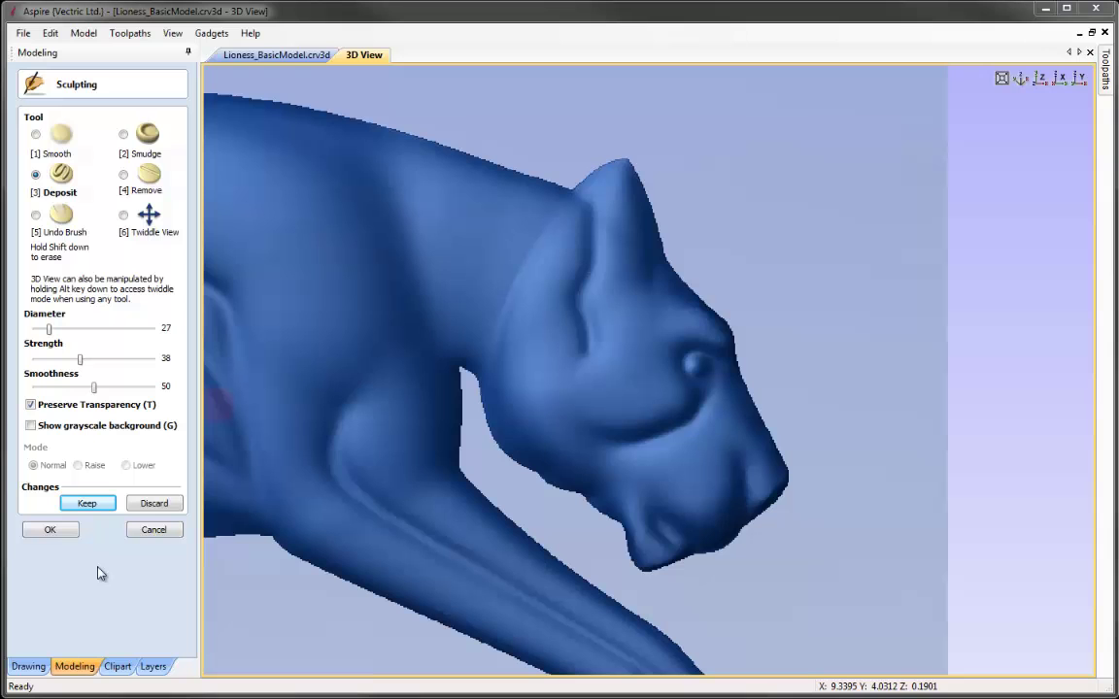
Step: Carve hollows into both ears with the Remove tool, using a diameter of 41 and a strength of 34
left_click(124, 174)
left_click(68, 359)
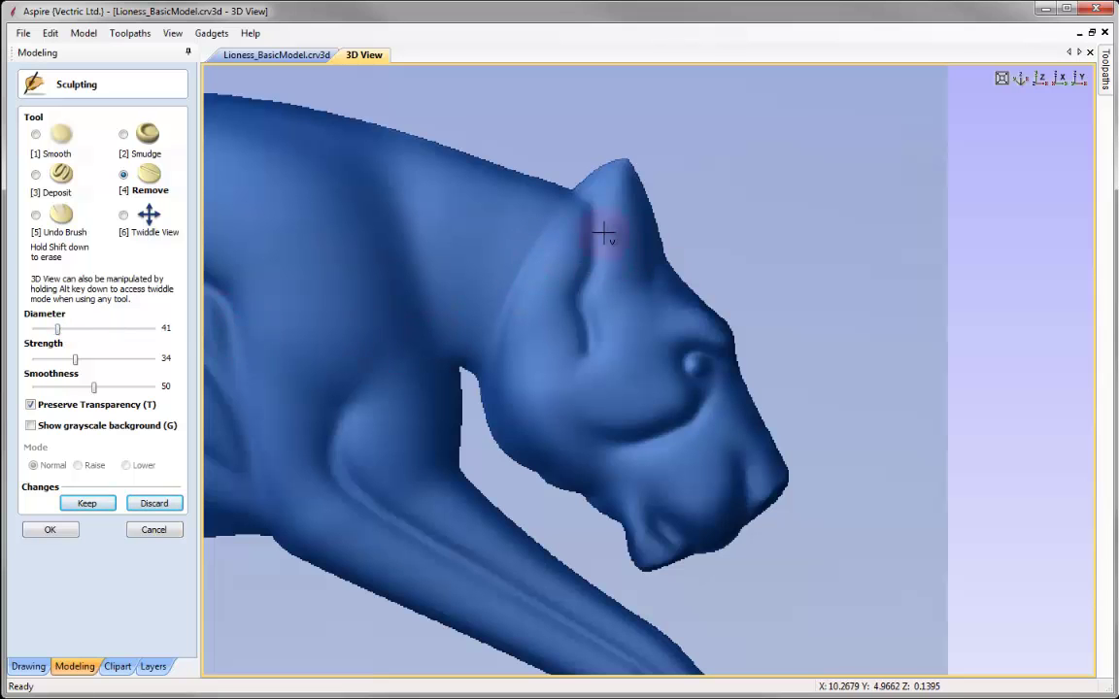
mouse_move(618, 220)
left_mouse_down()
mouse_move(612, 198)
mouse_move(622, 304)
mouse_move(627, 229)
mouse_move(617, 188)
mouse_move(634, 267)
mouse_move(633, 250)
mouse_move(570, 250)
mouse_move(566, 233)
mouse_move(572, 258)
mouse_move(569, 232)
mouse_move(558, 245)
left_mouse_up()
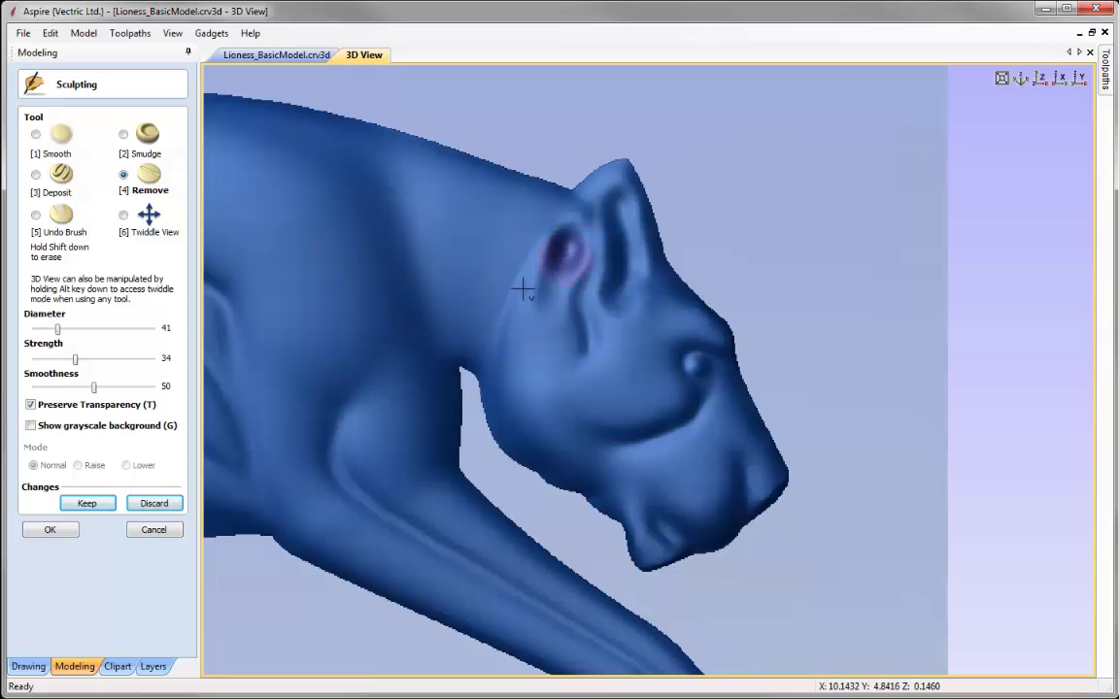
Step: Smudge the ear rims, hollows and bases into shape with a diameter of 41 and a strength of 42
left_click(123, 136)
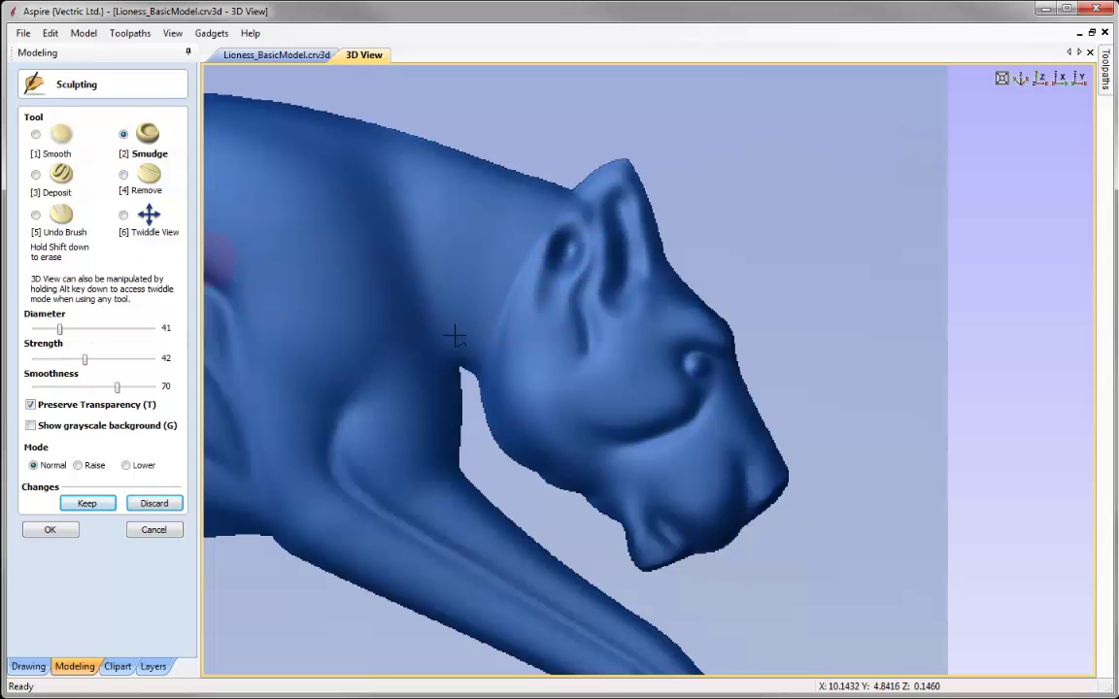
mouse_move(540, 238)
left_mouse_down()
mouse_move(610, 179)
mouse_move(527, 274)
mouse_move(567, 207)
mouse_move(583, 235)
mouse_move(592, 223)
mouse_move(643, 217)
left_mouse_up()
mouse_move(637, 330)
left_mouse_down()
mouse_move(625, 306)
mouse_move(616, 310)
mouse_move(624, 302)
mouse_move(607, 306)
mouse_move(617, 294)
mouse_move(617, 318)
mouse_move(632, 315)
mouse_move(602, 397)
left_mouse_up()
mouse_move(537, 319)
left_mouse_down()
mouse_move(532, 282)
mouse_move(539, 296)
mouse_move(562, 292)
mouse_move(552, 257)
mouse_move(550, 280)
mouse_move(603, 197)
mouse_move(597, 245)
mouse_move(637, 224)
mouse_move(642, 187)
mouse_move(654, 237)
mouse_move(637, 180)
mouse_move(599, 180)
mouse_move(620, 170)
mouse_move(622, 180)
left_mouse_up()
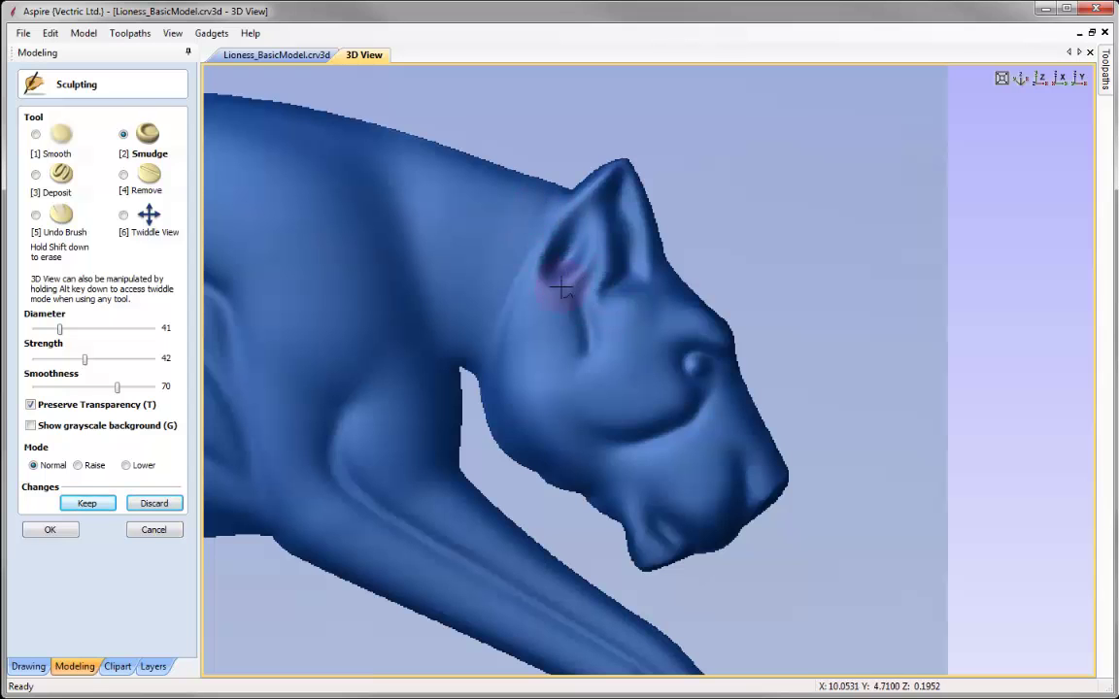
mouse_move(554, 282)
left_mouse_down()
mouse_move(580, 280)
mouse_move(565, 285)
mouse_move(569, 259)
mouse_move(558, 281)
left_mouse_up()
left_click_drag(542, 355, 536, 370)
Step: Smudge the back of the head into the neck with a diameter of 95 and strength of 16, keep the changes and finish sculpting
mouse_move(59, 330)
left_mouse_down()
mouse_move(80, 329)
mouse_move(51, 359)
left_mouse_up()
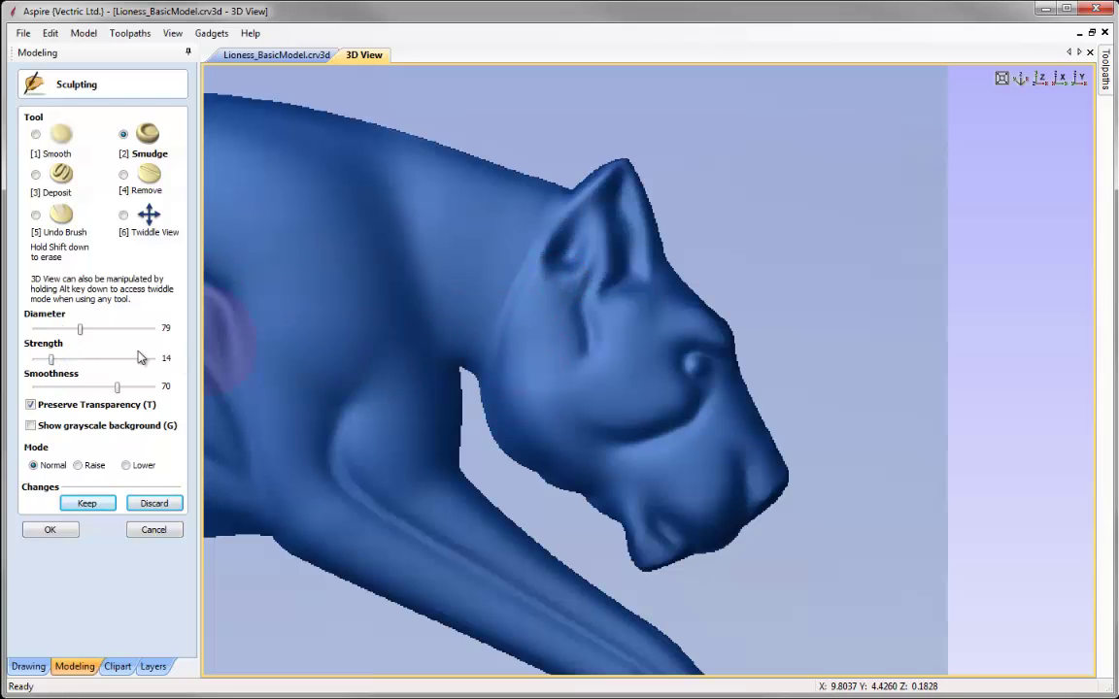
left_click_drag(79, 329, 89, 330)
mouse_move(507, 334)
left_mouse_down()
mouse_move(507, 325)
mouse_move(512, 346)
mouse_move(512, 319)
mouse_move(517, 354)
mouse_move(521, 327)
mouse_move(507, 362)
mouse_move(497, 337)
mouse_move(507, 325)
mouse_move(490, 292)
mouse_move(486, 303)
mouse_move(464, 294)
mouse_move(481, 331)
left_mouse_up()
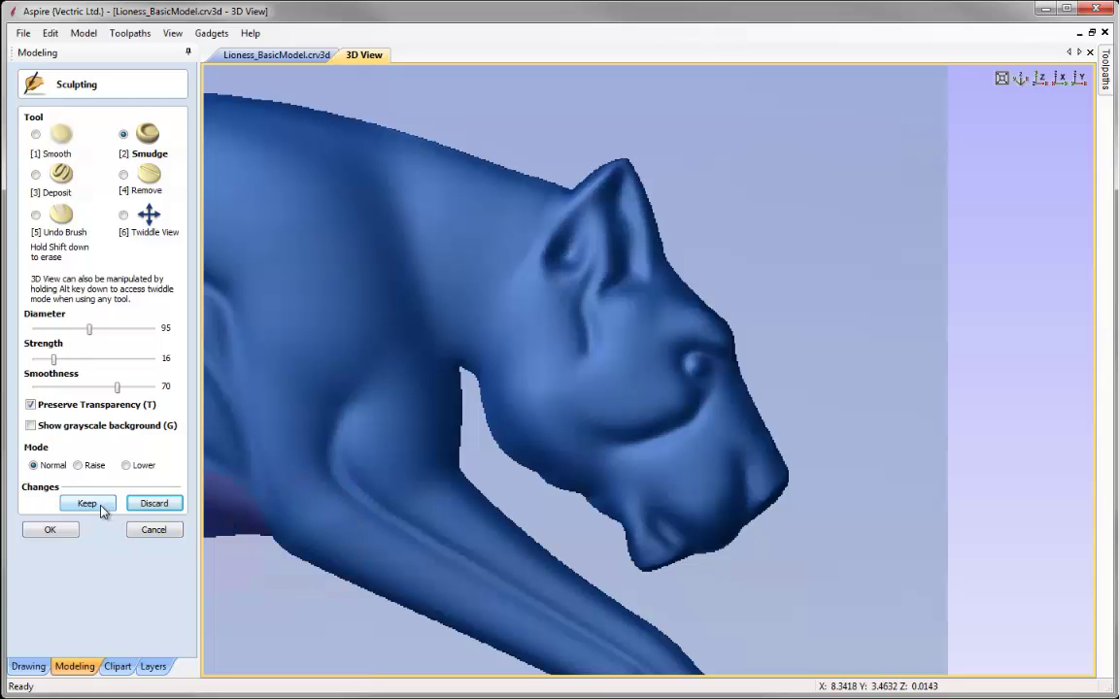
left_click(51, 530)
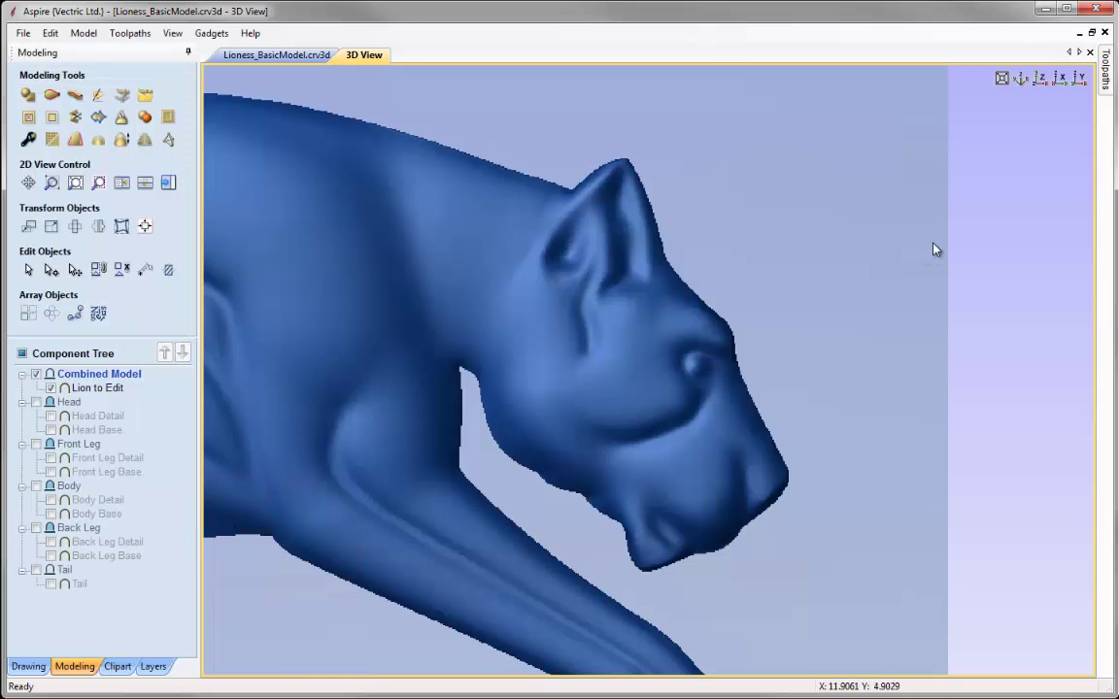
Step: Sculpt the Lion to Edit component again, smoothing the muzzle with a diameter of 95 and strength of 30, and accept the changes
left_click(1020, 78)
left_click_drag(756, 490, 719, 476)
left_click(1042, 80)
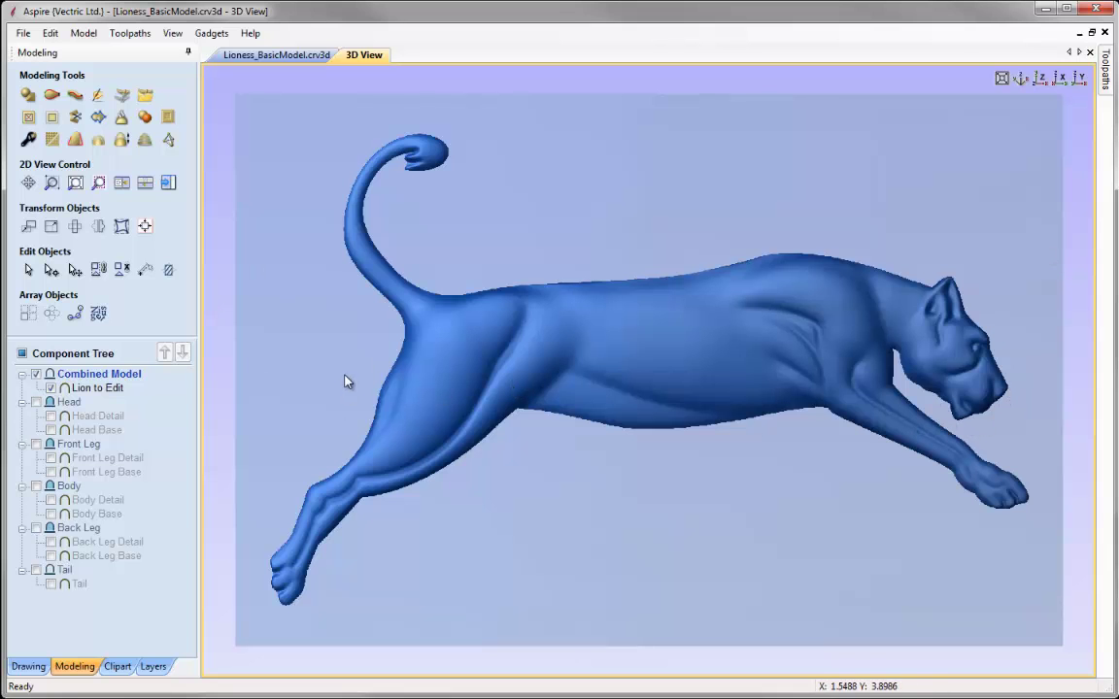
left_click(85, 389)
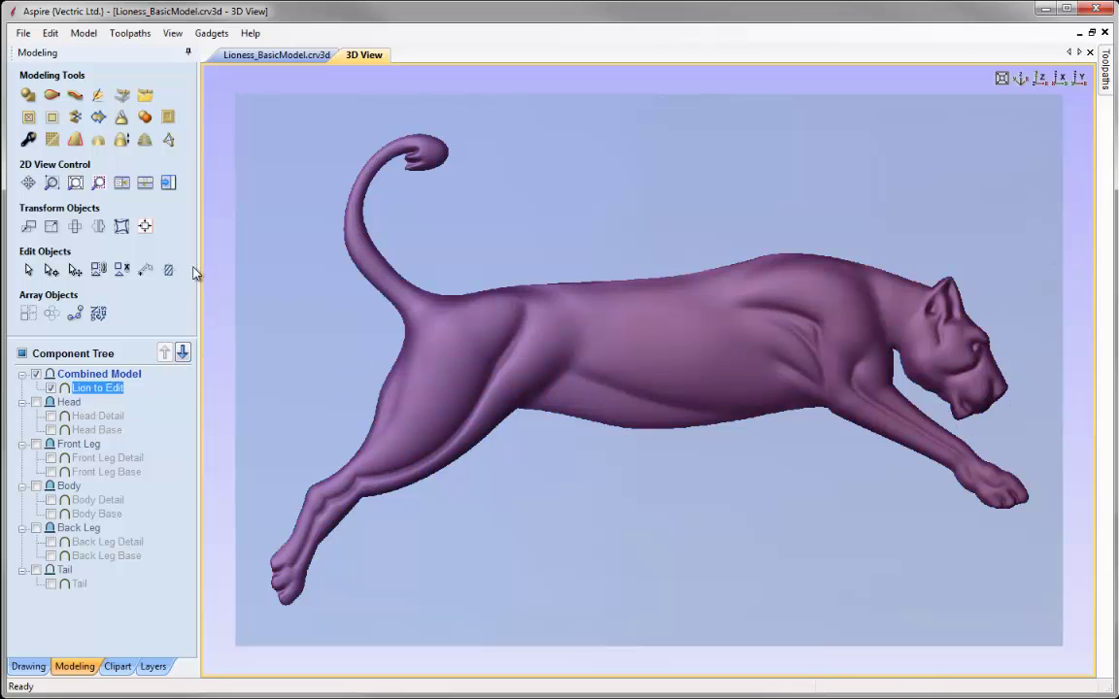
left_click(97, 98)
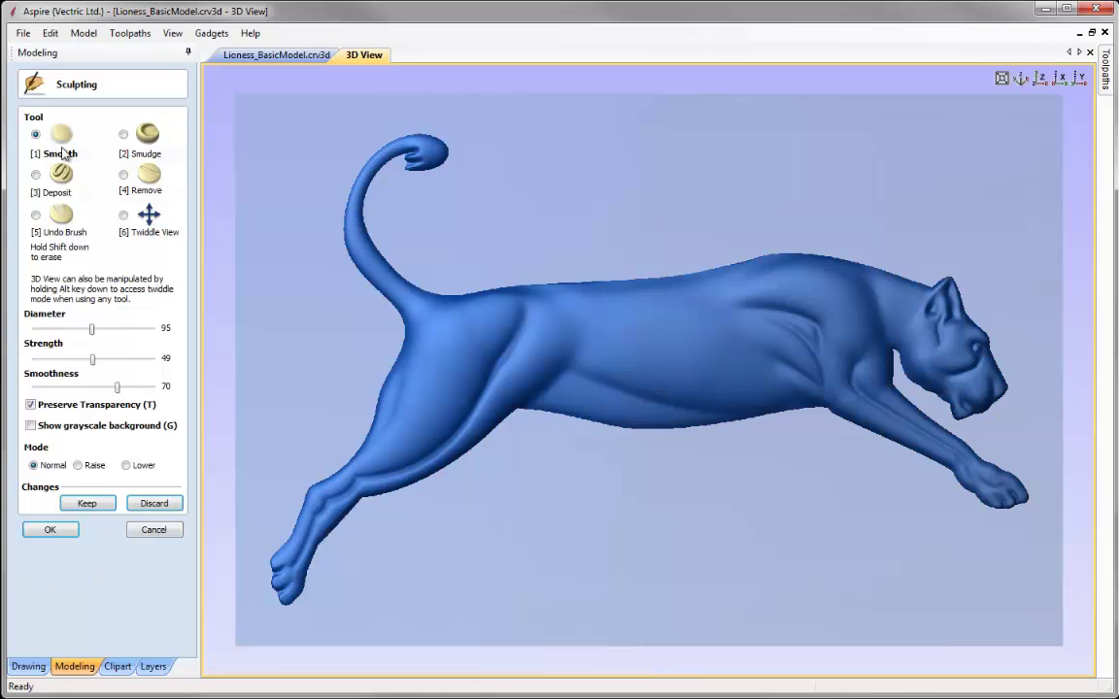
left_click(72, 361)
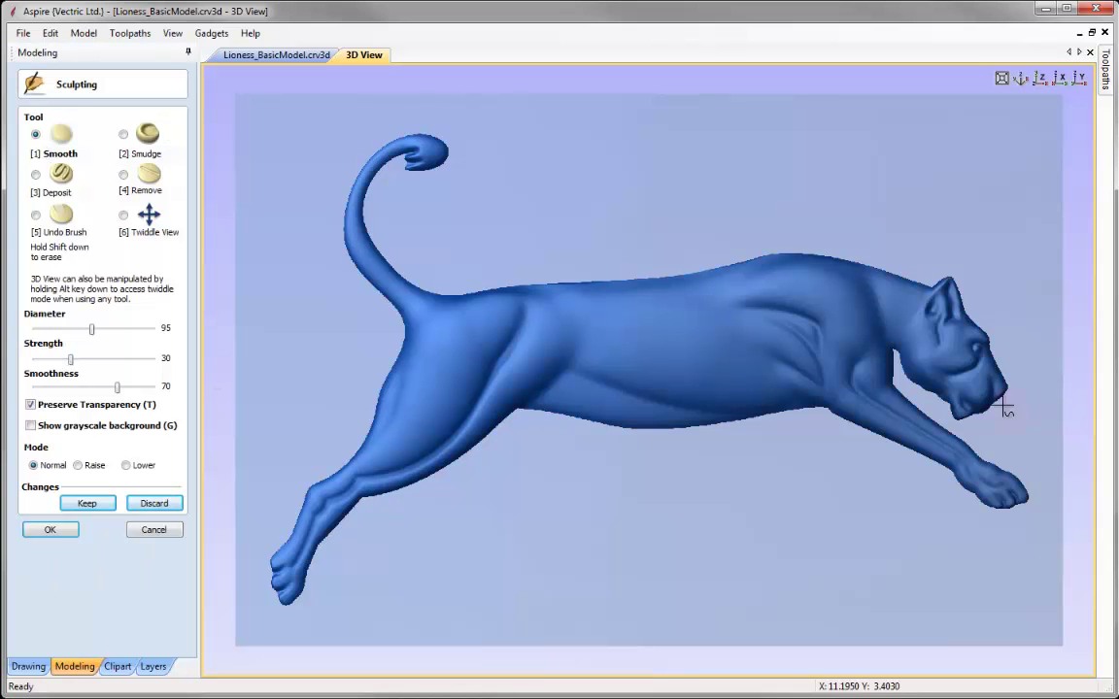
mouse_move(1010, 399)
left_mouse_down()
mouse_move(959, 420)
mouse_move(993, 394)
left_mouse_up()
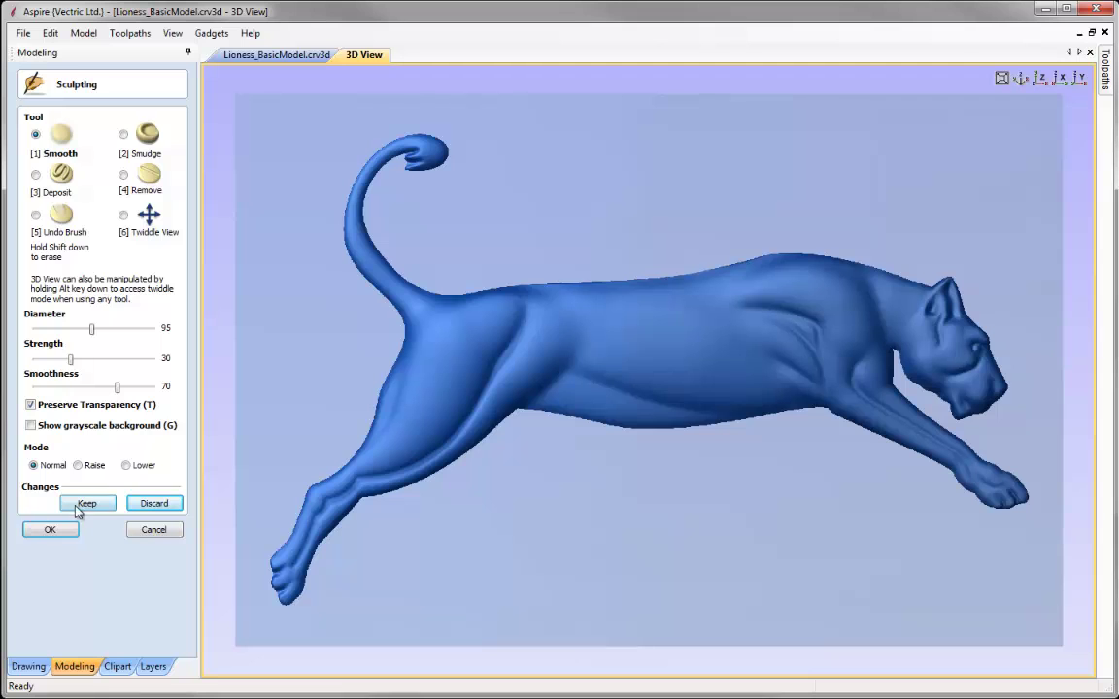
left_click(53, 530)
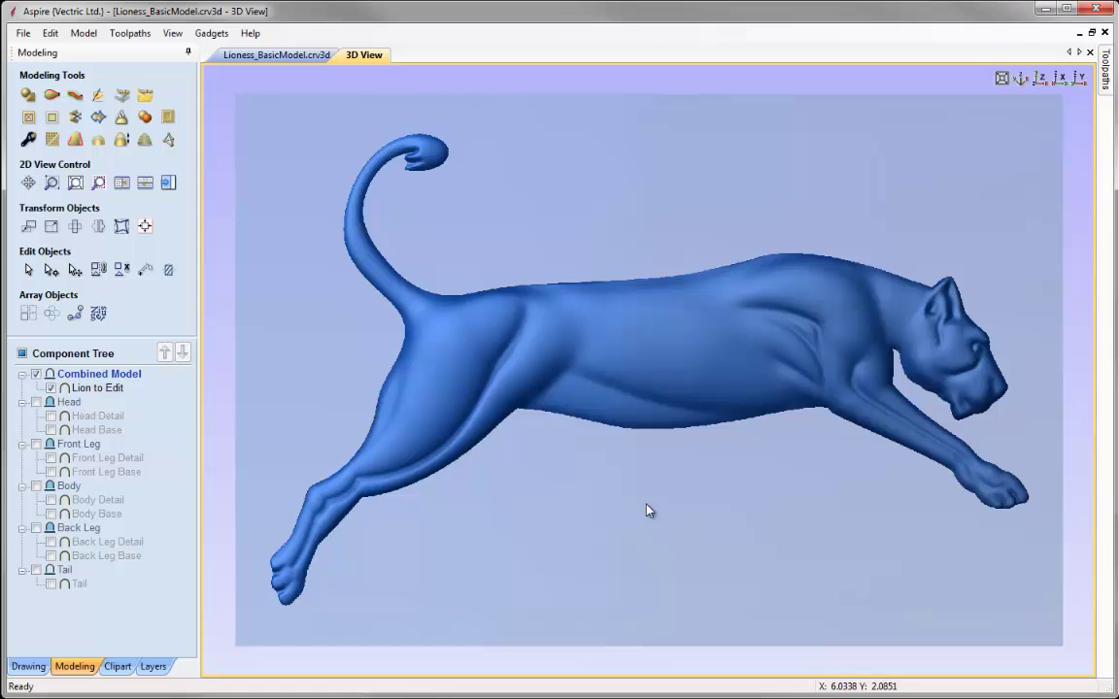
Step: Save the model as a new file in the Lioness_FILES folder, replacing BasicModel in the name with MODEL
left_click(22, 33)
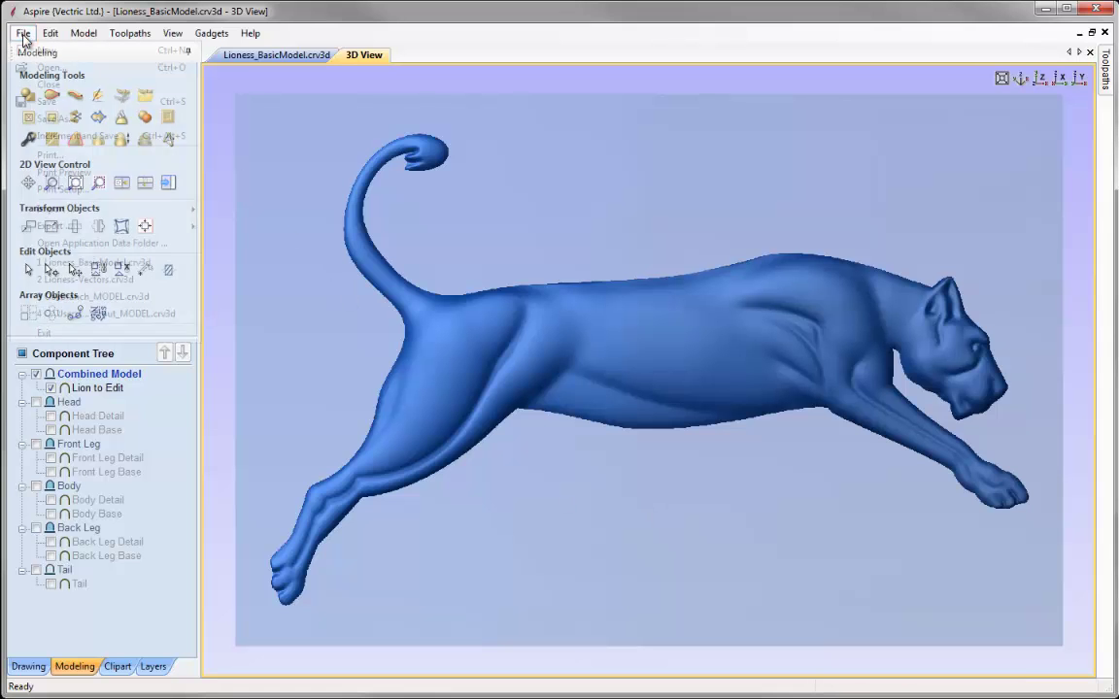
left_click(43, 119)
left_click_drag(445, 491, 493, 496)
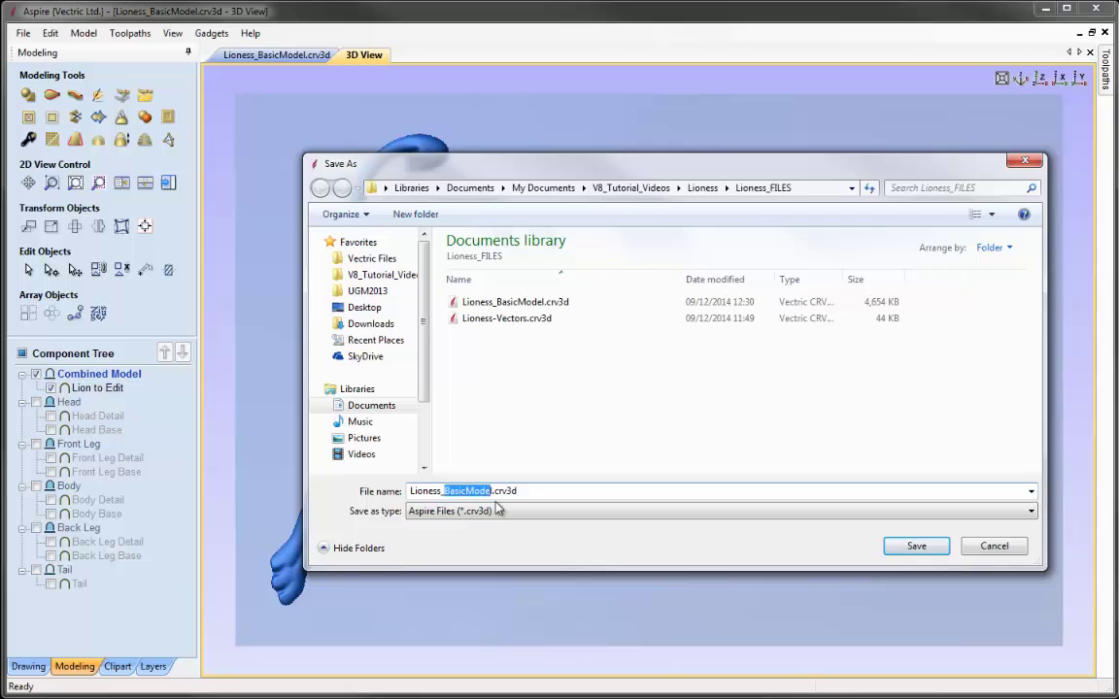
type("MODEL")
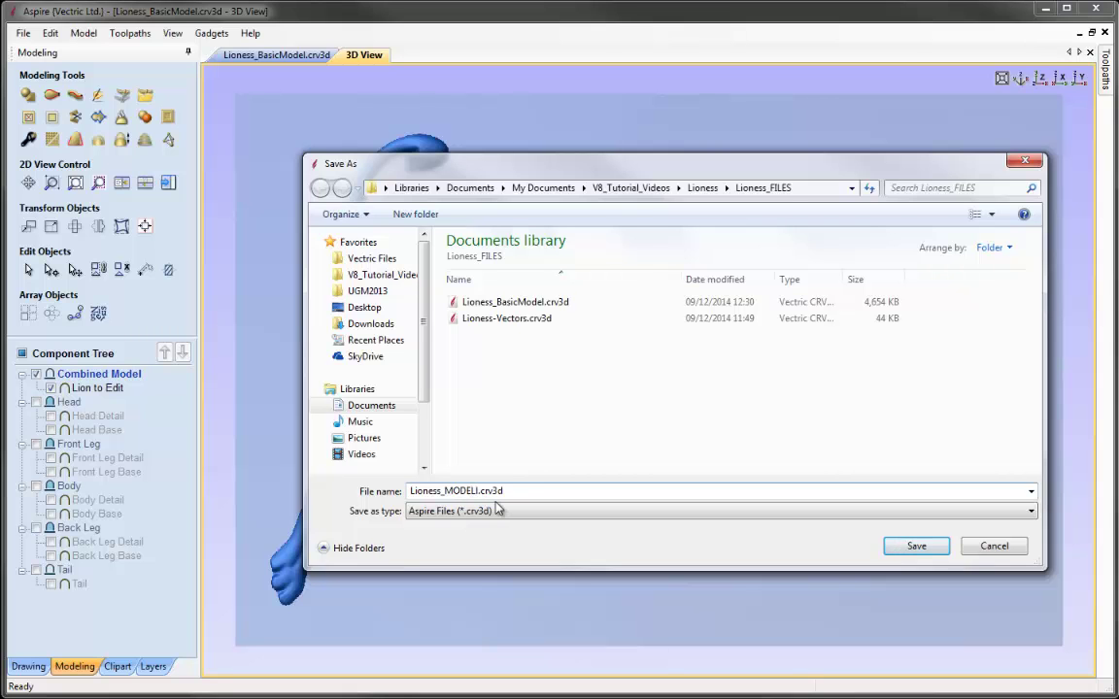
left_click(916, 547)
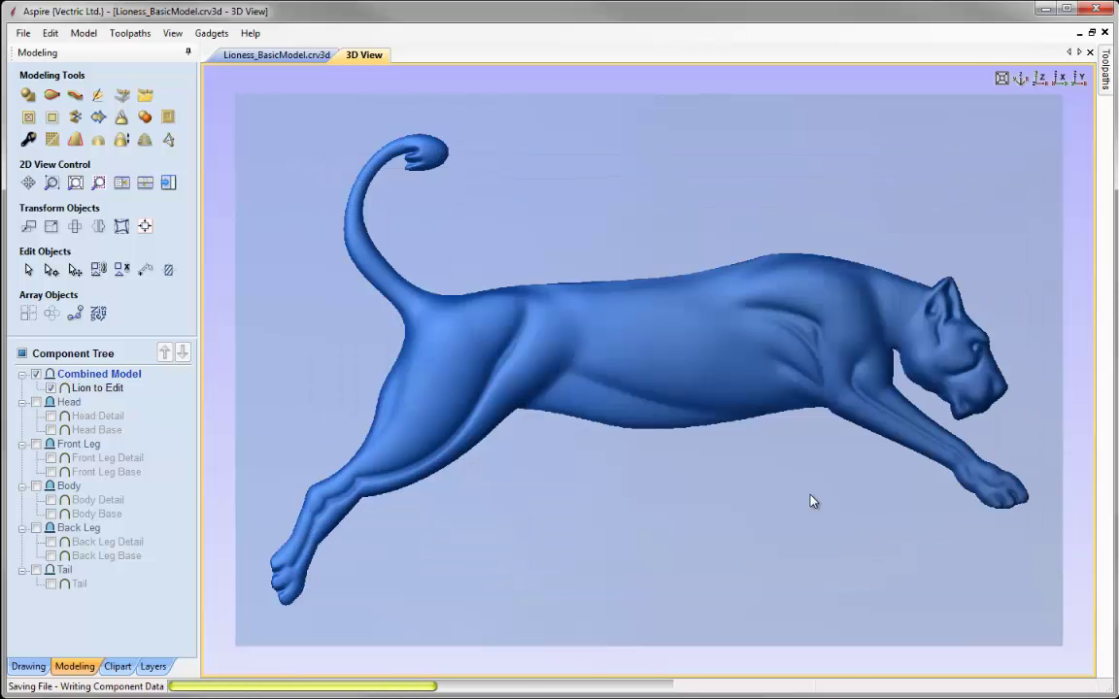